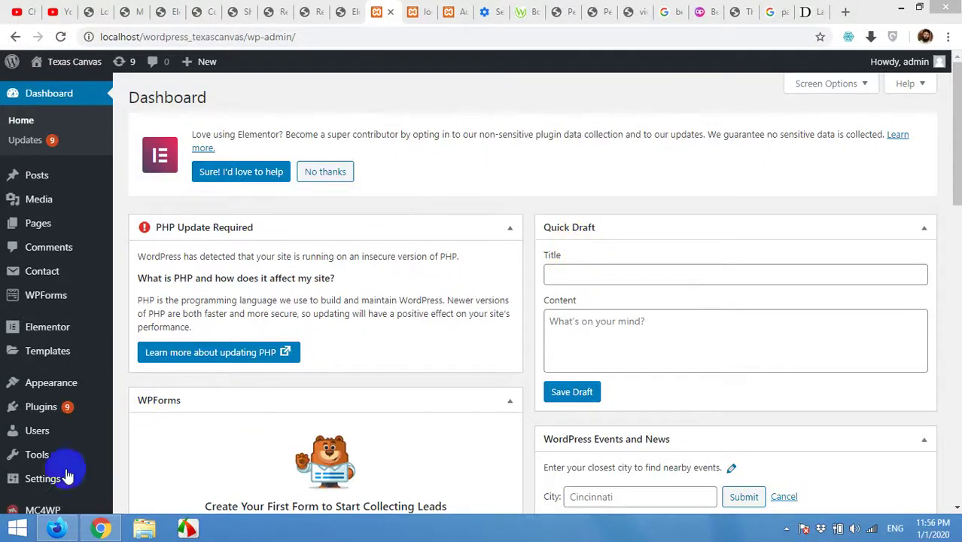
Switch to Firefox, reload the Fresco restaurant landing page and examine its sections from the hero banner down to the reservations call.
left_click(67, 527)
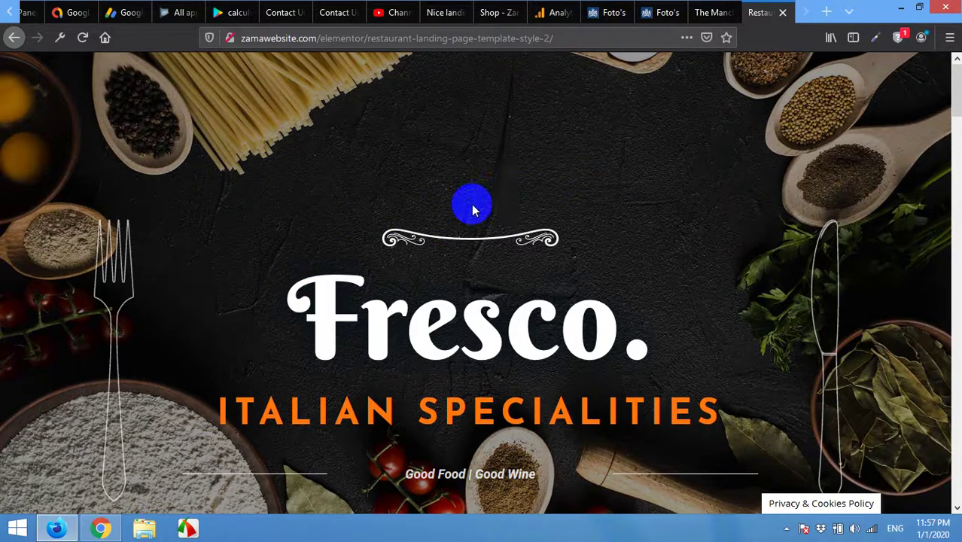
left_click(80, 39)
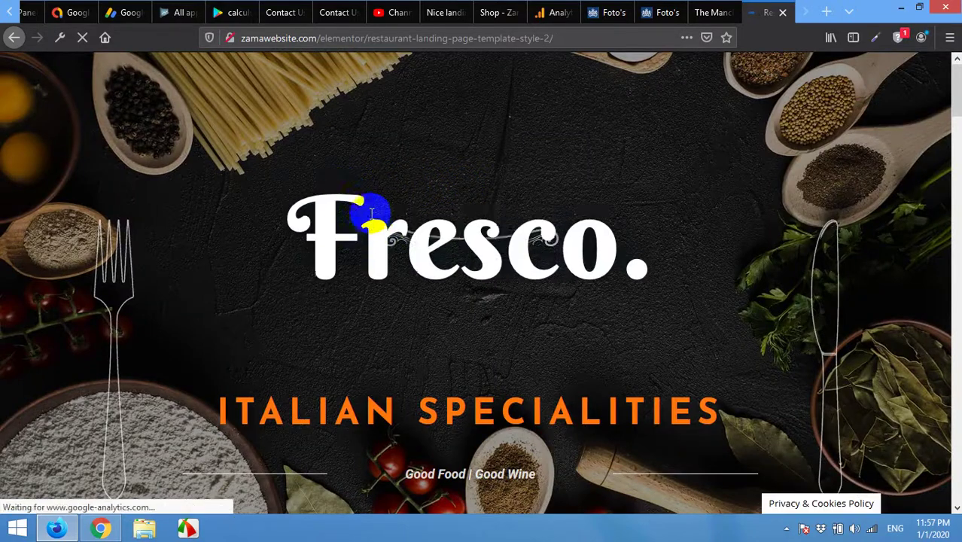
scroll(401, 251, "down", 10)
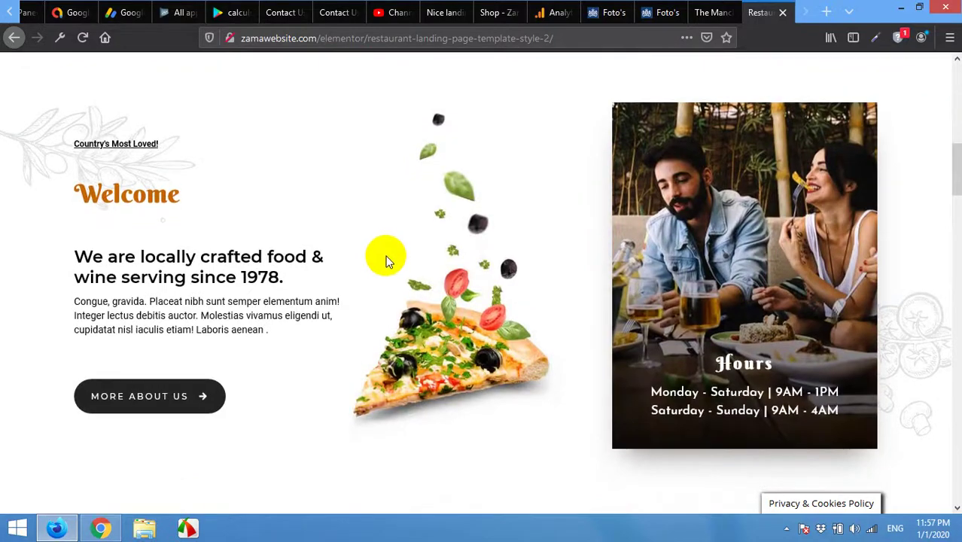
scroll(385, 260, "down", 6)
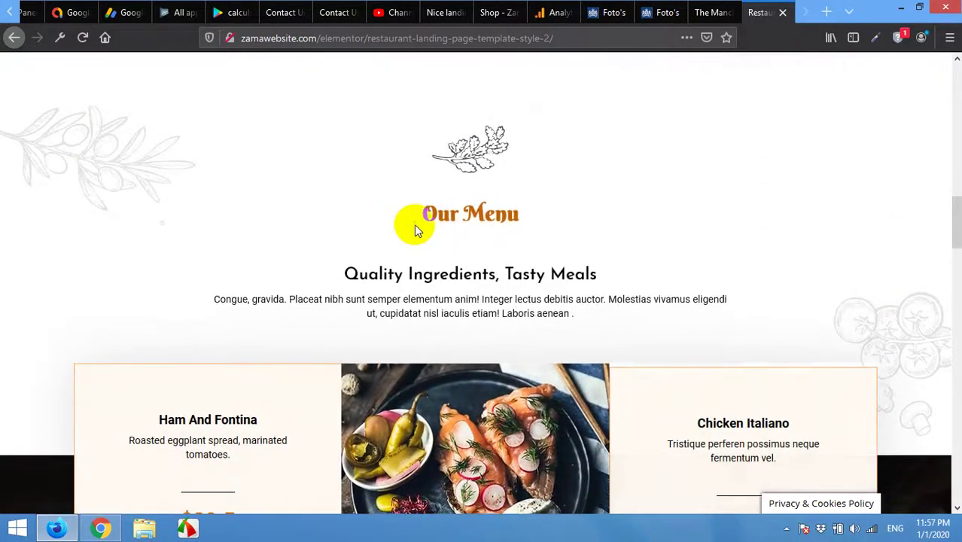
scroll(388, 239, "down", 6)
scroll(419, 274, "down", 8)
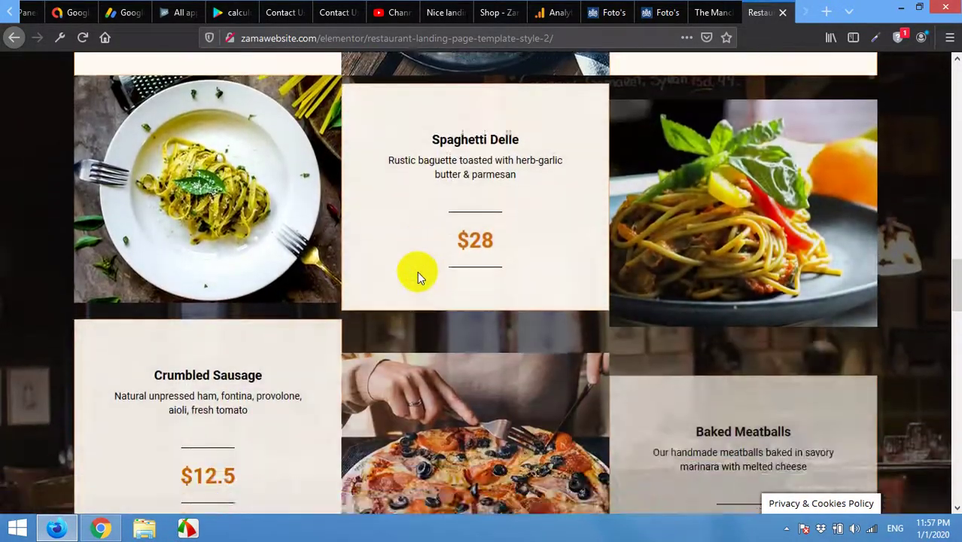
scroll(420, 280, "down", 5)
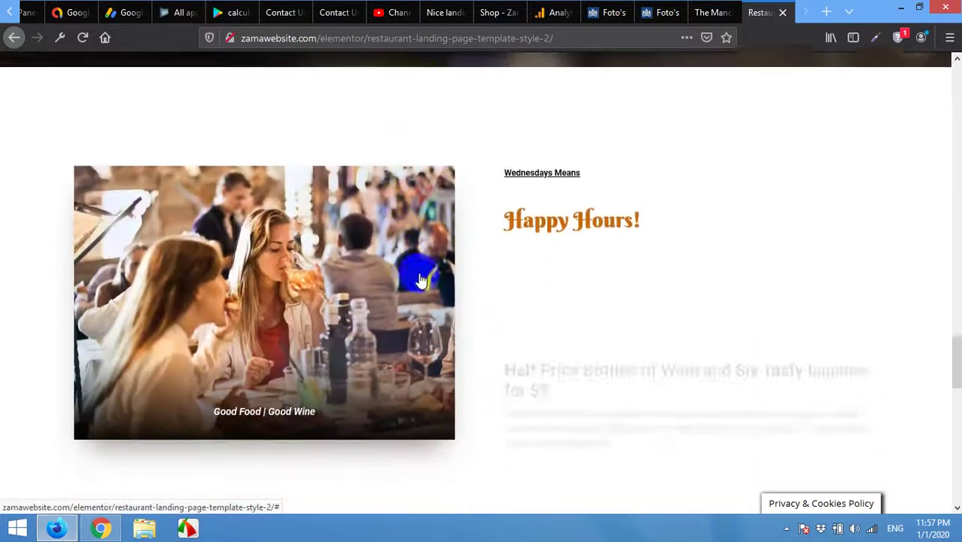
scroll(451, 240, "down", 6)
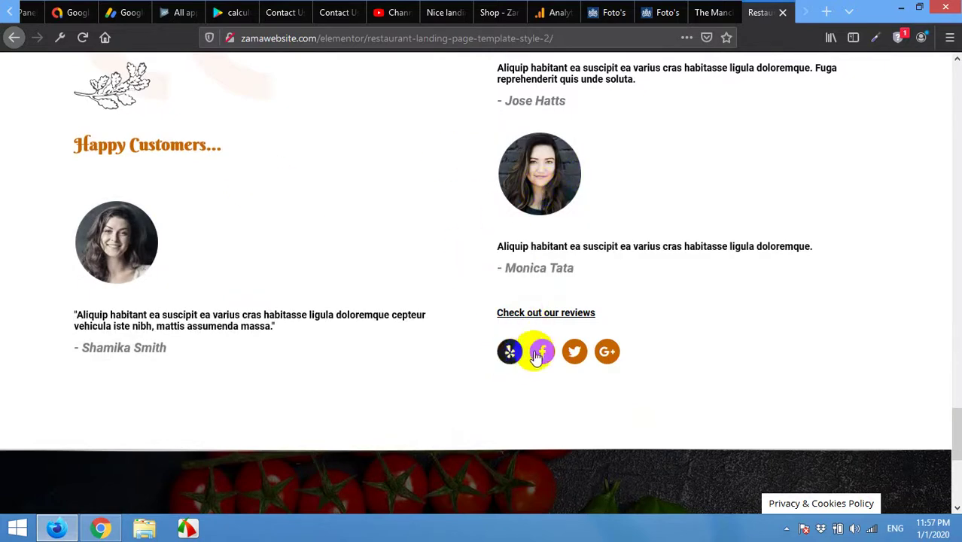
scroll(602, 358, "down", 3)
scroll(624, 232, "down", 4)
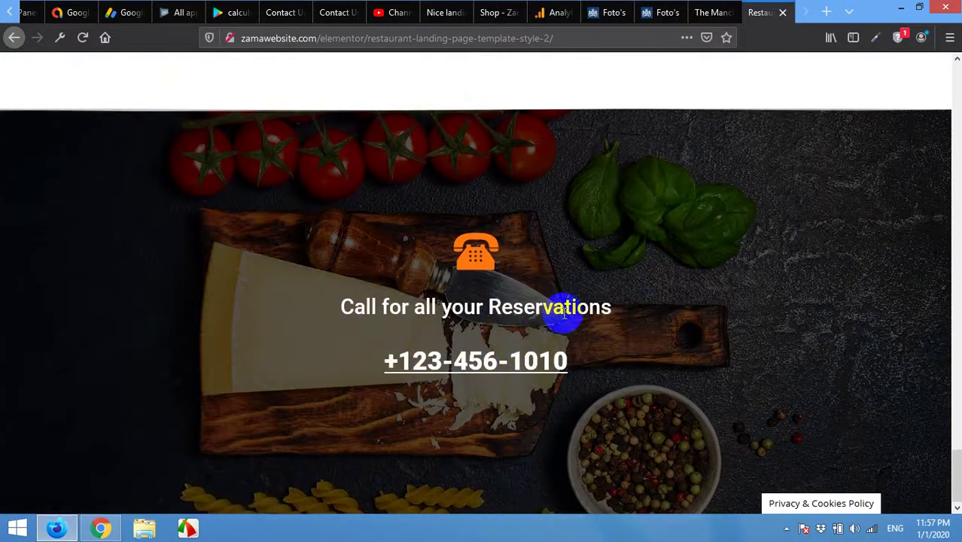
scroll(562, 307, "up", 3)
scroll(465, 389, "up", 15)
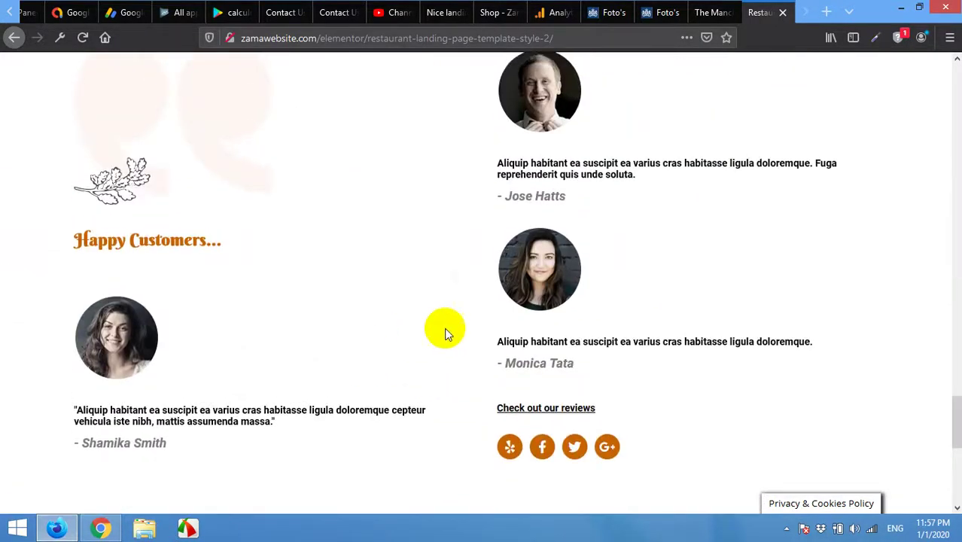
scroll(446, 333, "up", 20)
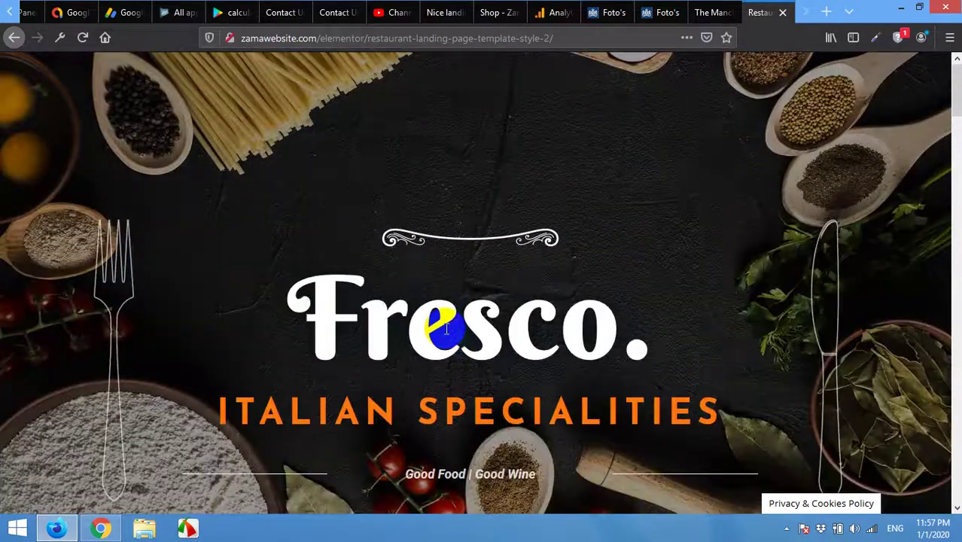
Return to the WordPress dashboard in Chrome and search the installable plugins for "elementor".
left_click(100, 528)
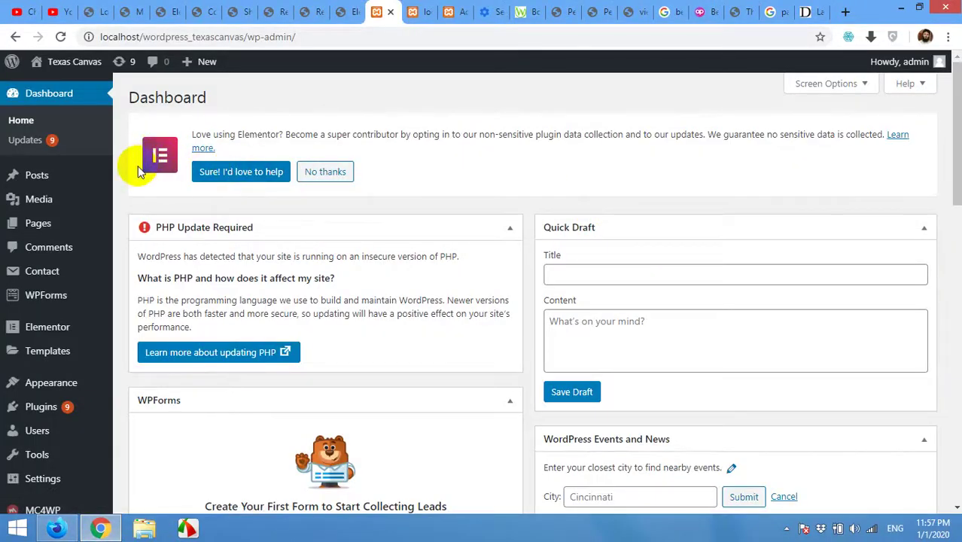
left_click(41, 331)
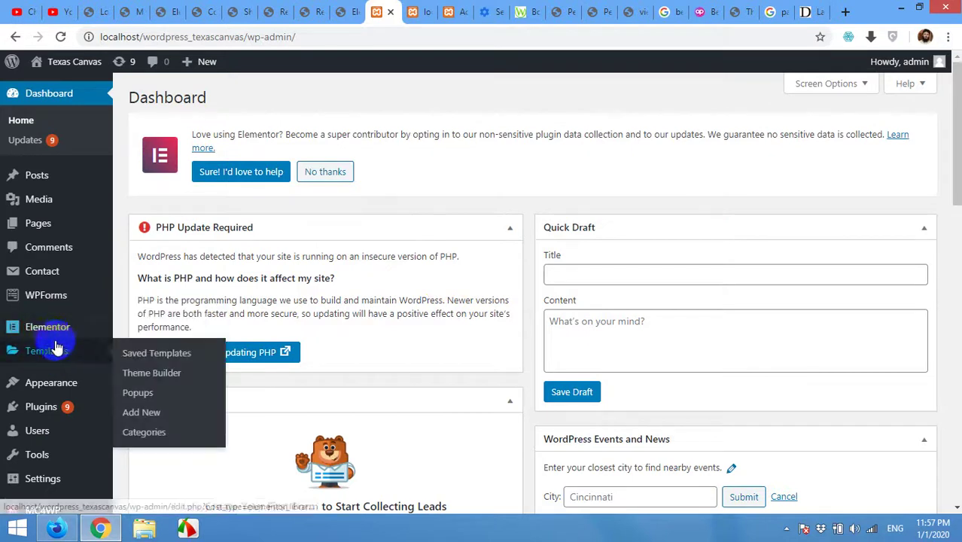
left_click(80, 263)
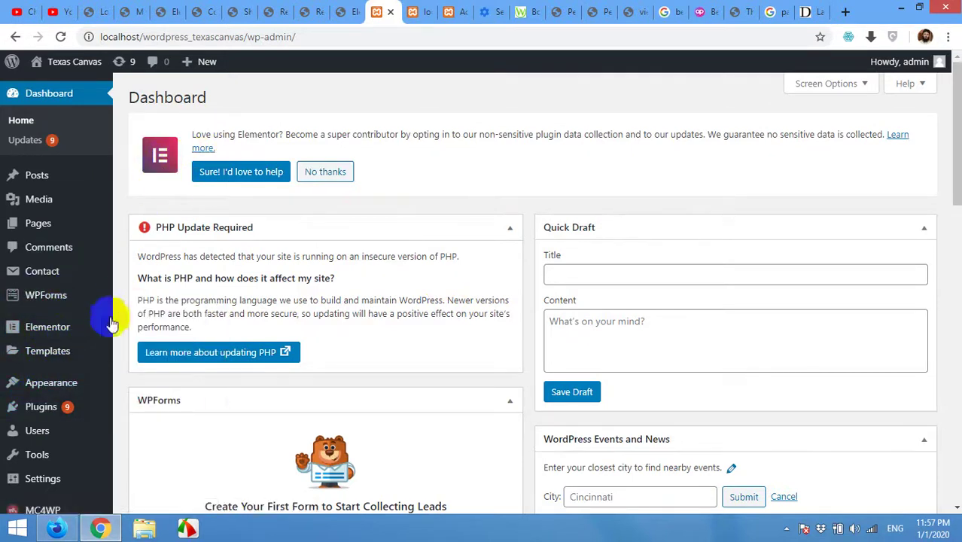
left_click(26, 388)
mouse_move(30, 407)
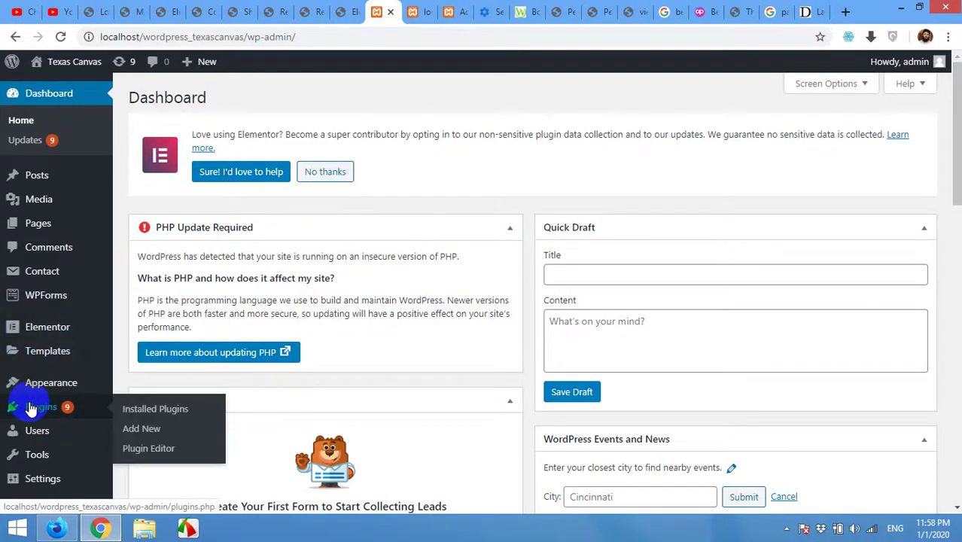
left_click(143, 430)
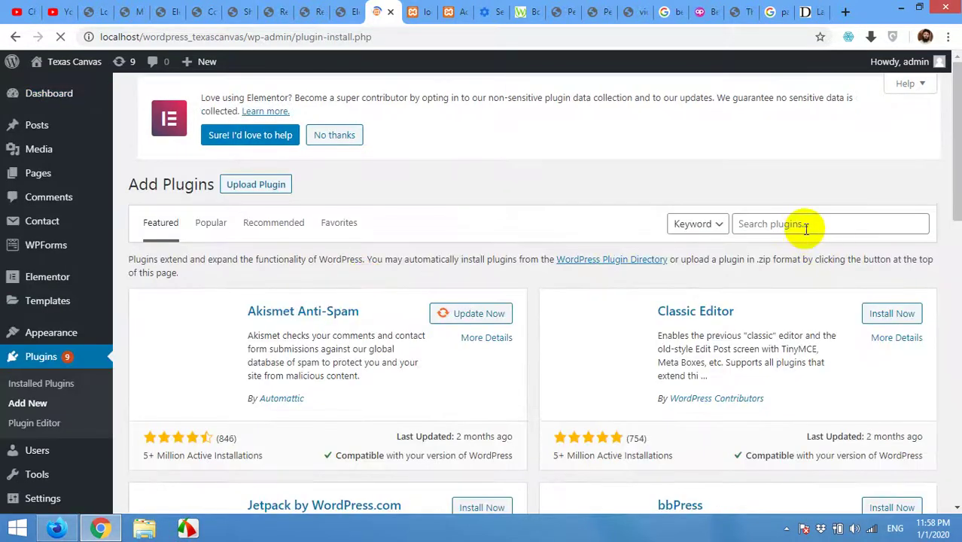
left_click(805, 228)
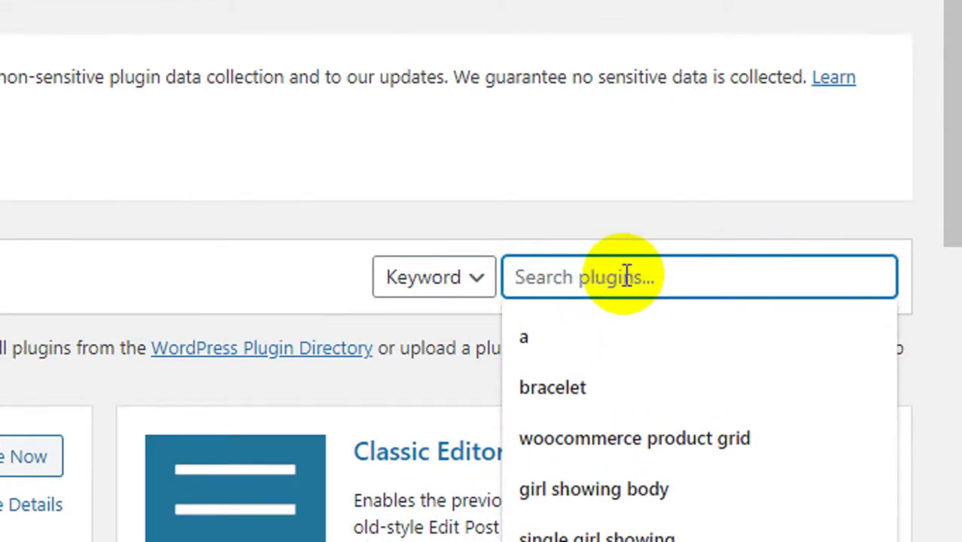
type("elemento")
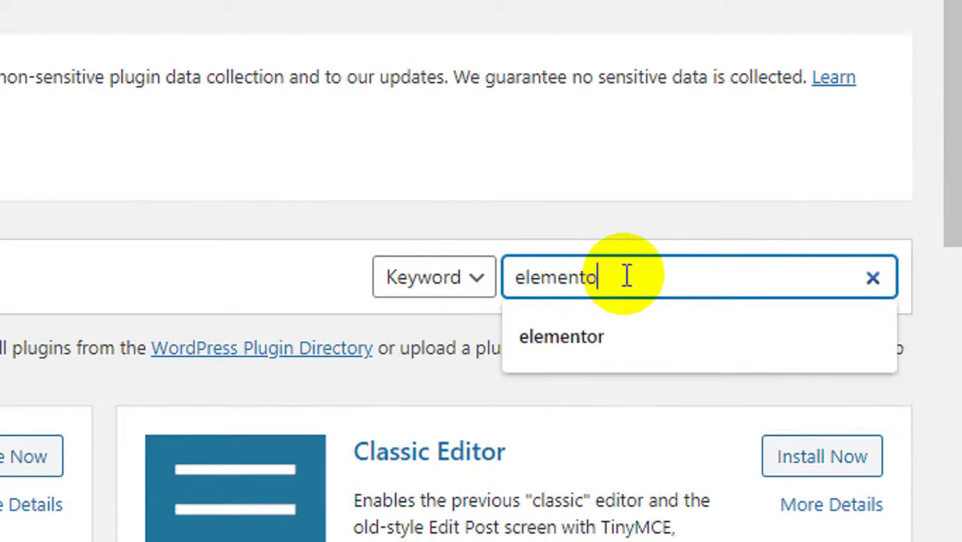
type("r")
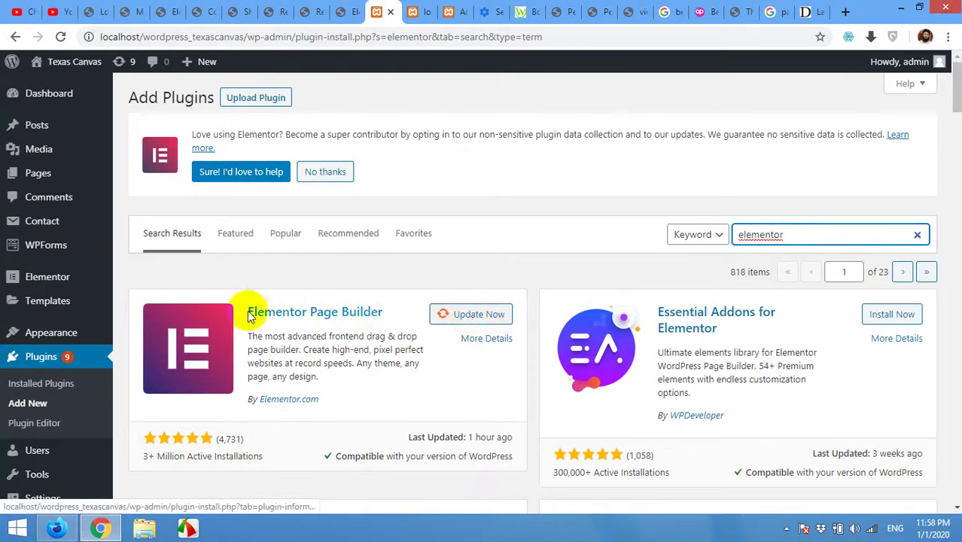
Add a new page and set its template to Elementor Canvas in the page attributes.
left_click(38, 176)
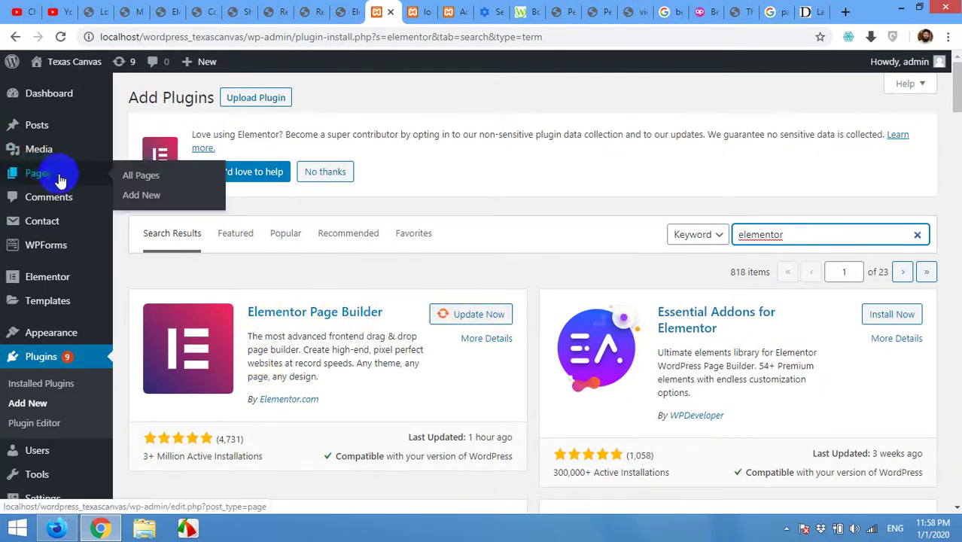
left_click(140, 197)
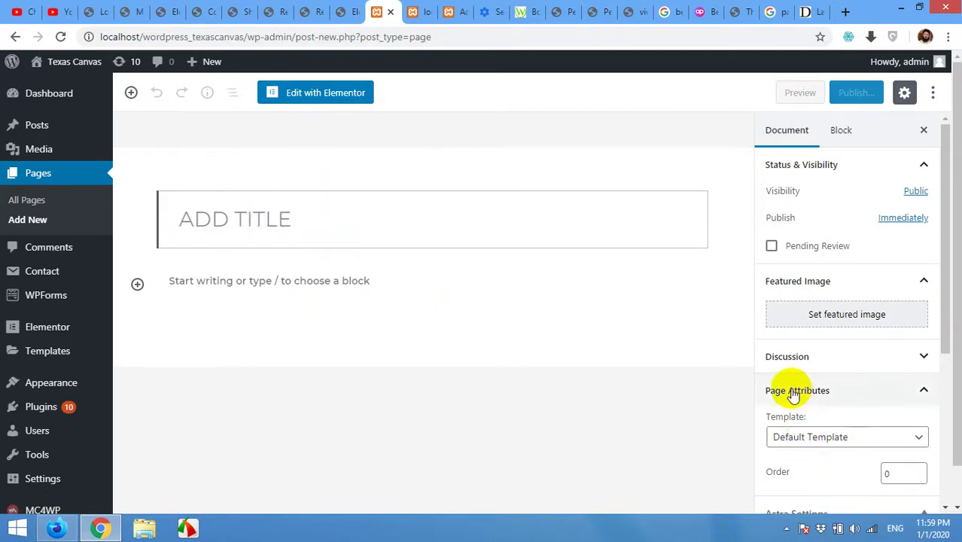
left_click(793, 392)
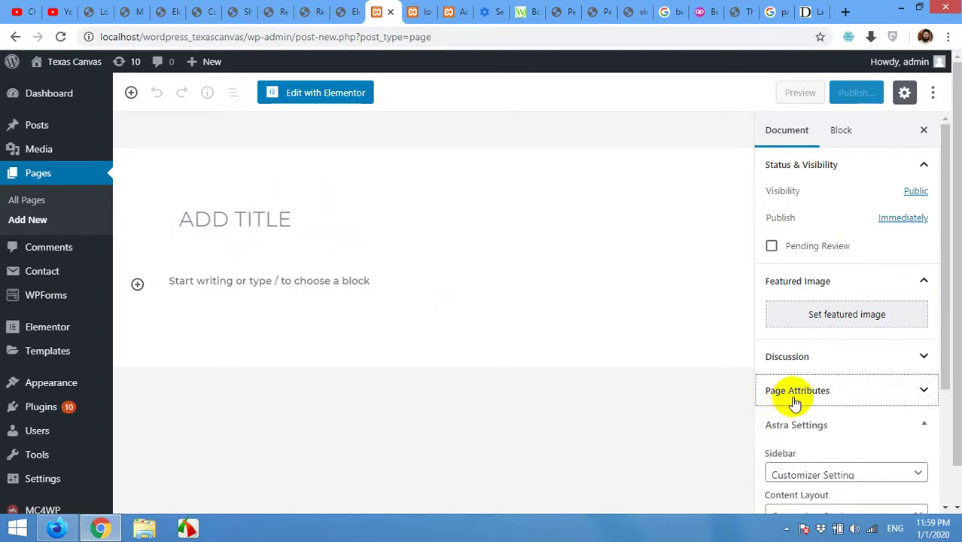
left_click(799, 422)
left_click(796, 394)
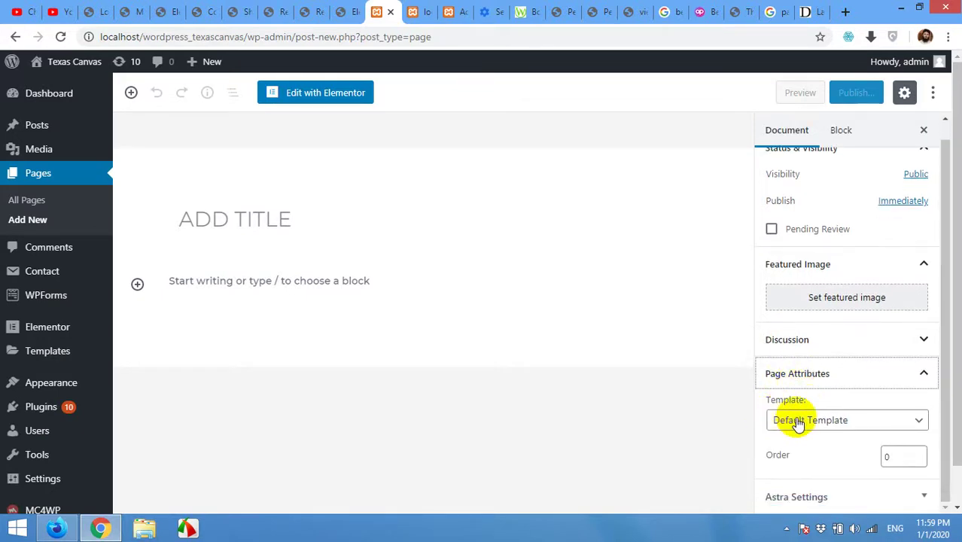
left_click(789, 426)
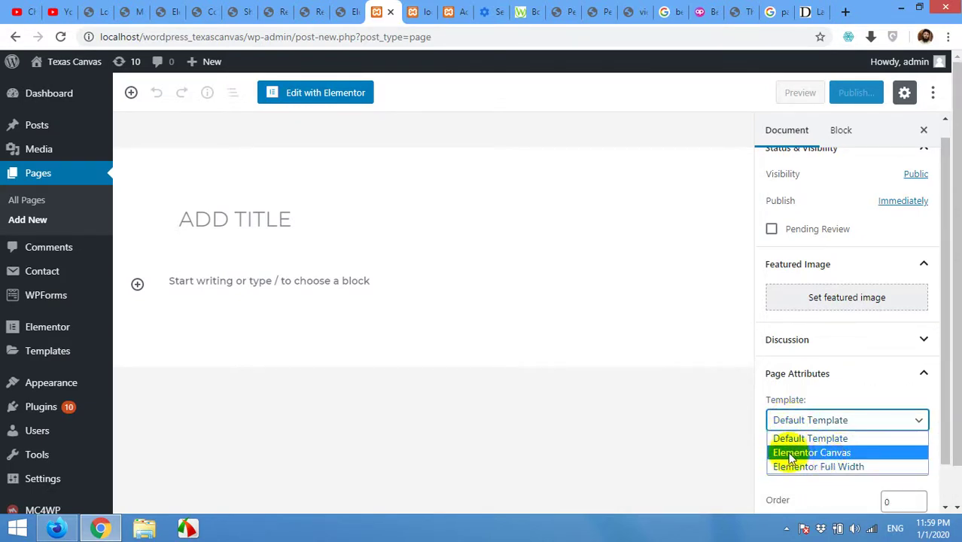
left_click(827, 454)
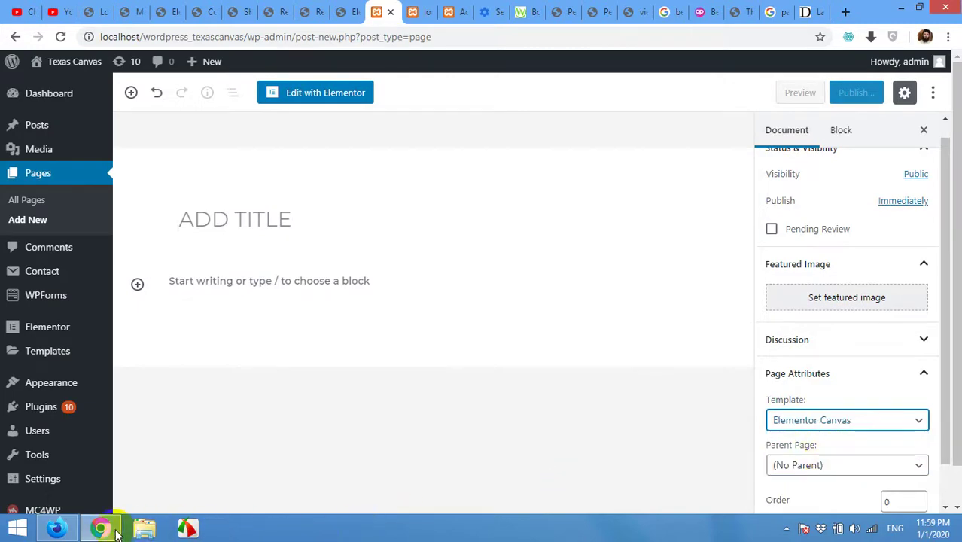
Switch to Firefox and check whether the Fresco sample page has a header and footer.
left_click(66, 525)
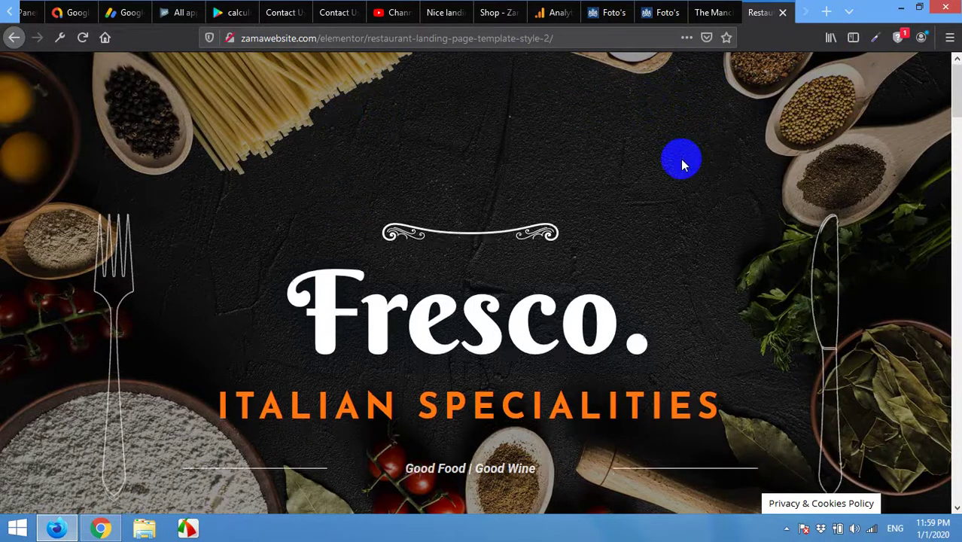
scroll(575, 273, "down", 10)
scroll(561, 388, "down", 15)
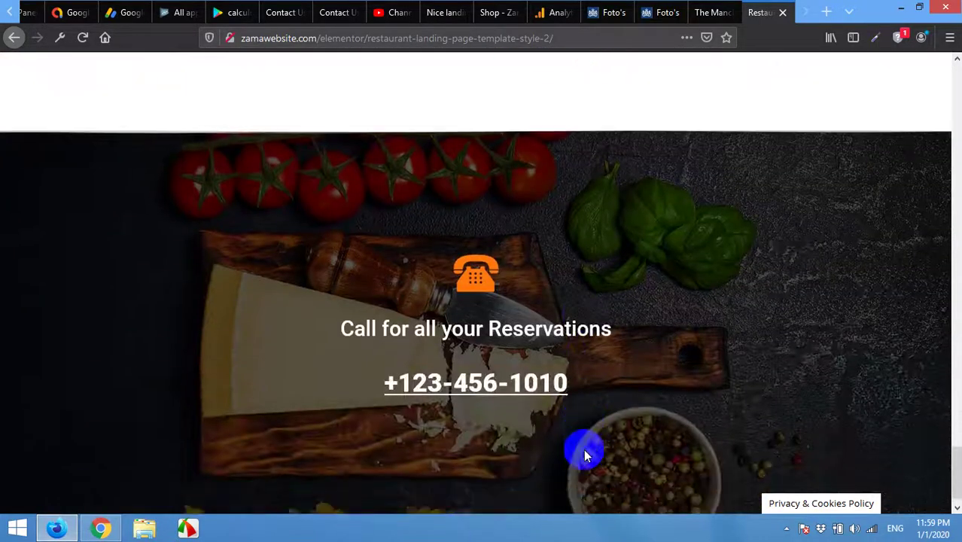
scroll(584, 452, "up", 10)
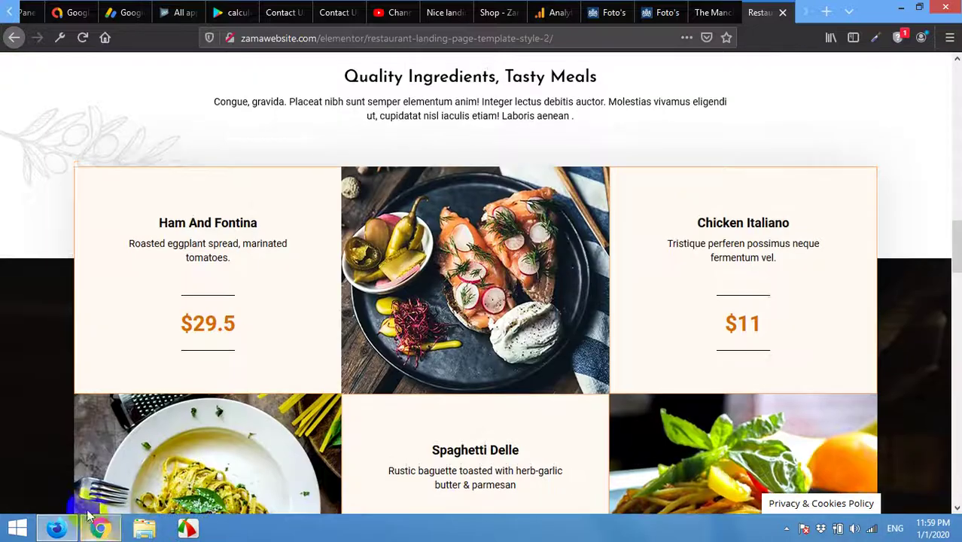
Go back to the new page in Chrome and change its template to Elementor Full Width.
left_click(100, 529)
left_click(820, 421)
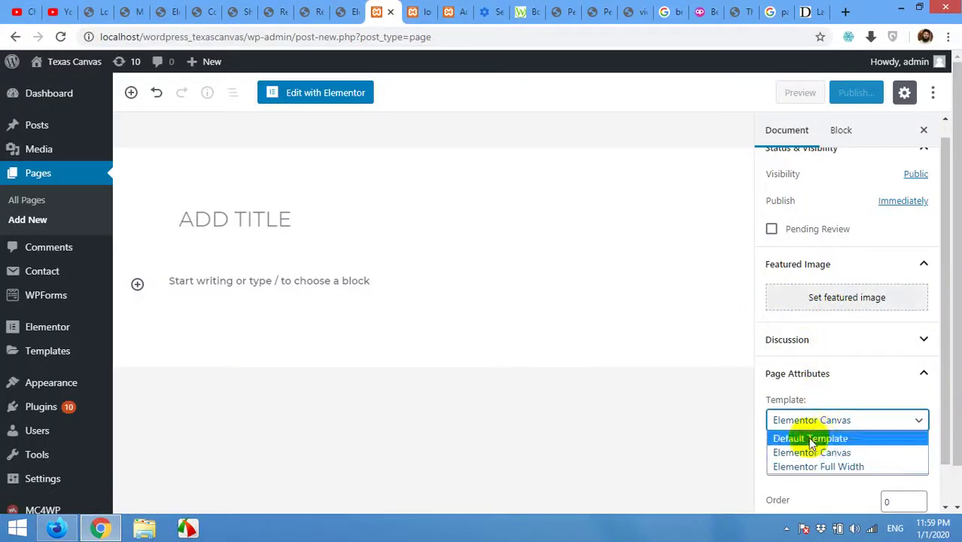
left_click(826, 467)
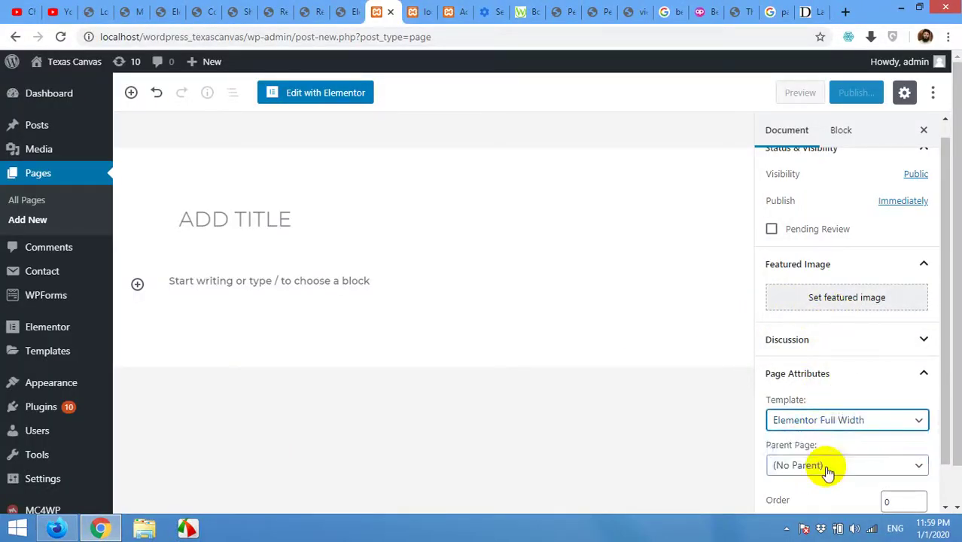
Switch to Firefox and look again at the upper part of the Fresco sample page.
left_click(56, 528)
scroll(415, 145, "up", 5)
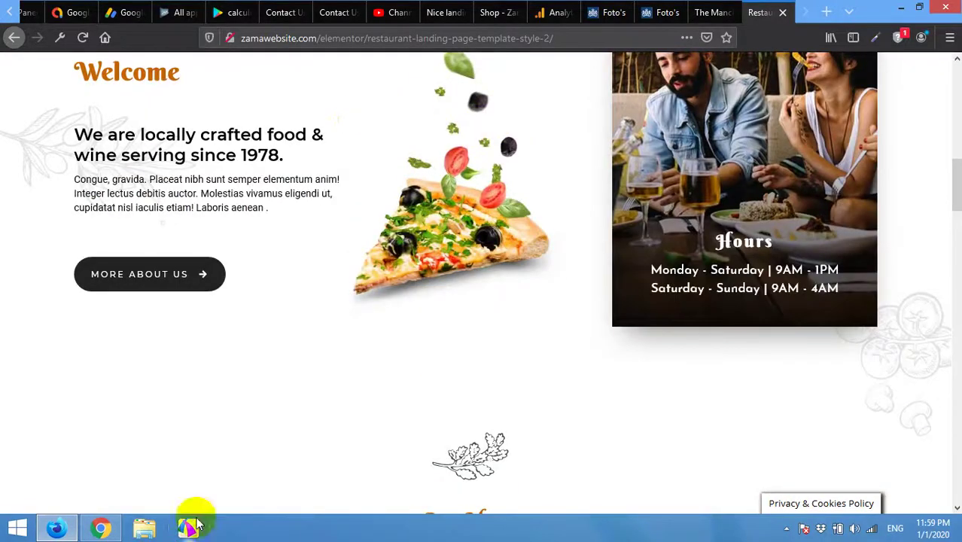
Return to the new page in Chrome and title it "Restaurant Landing Page".
left_click(105, 528)
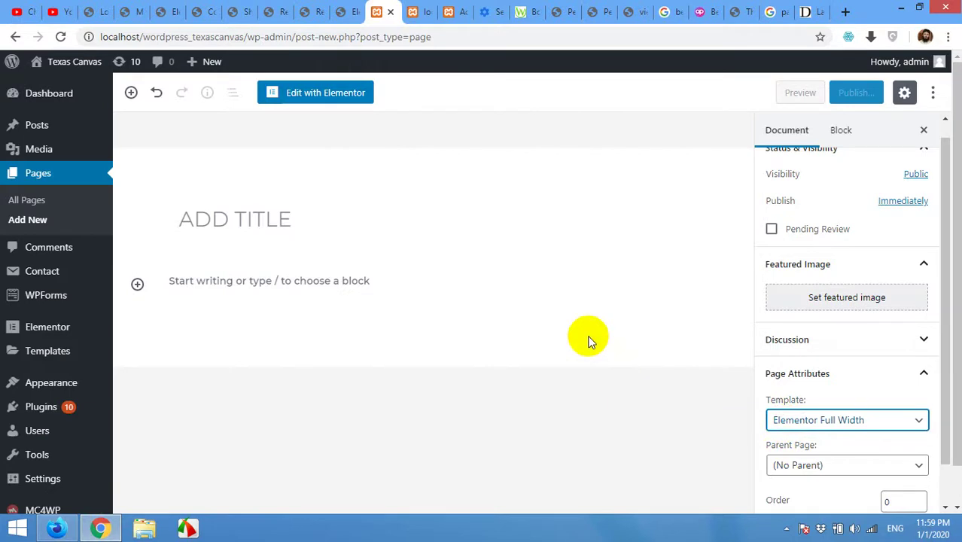
left_click(321, 224)
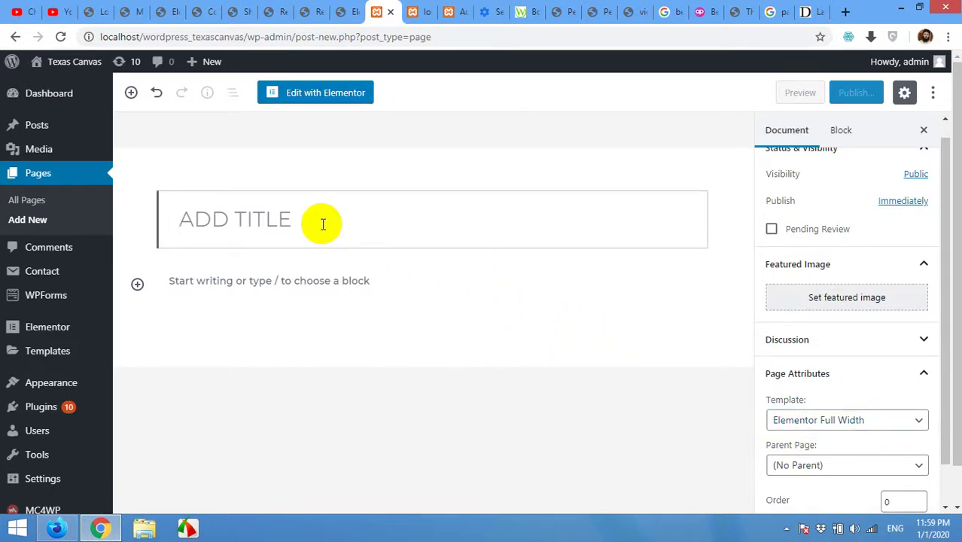
type("RESTAURANT LANDING PAGE")
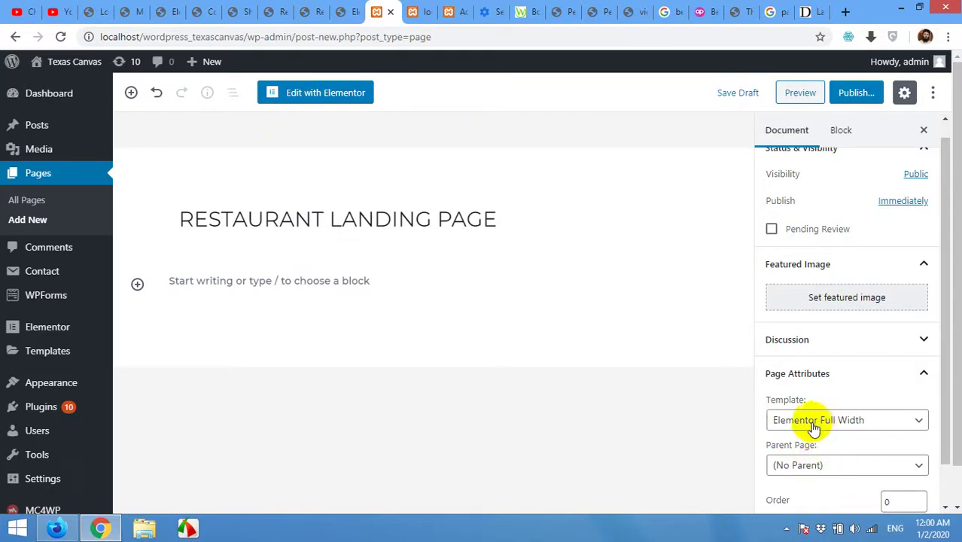
Publish the Restaurant Landing Page and open it for editing with Elementor.
left_click(856, 94)
left_click(858, 97)
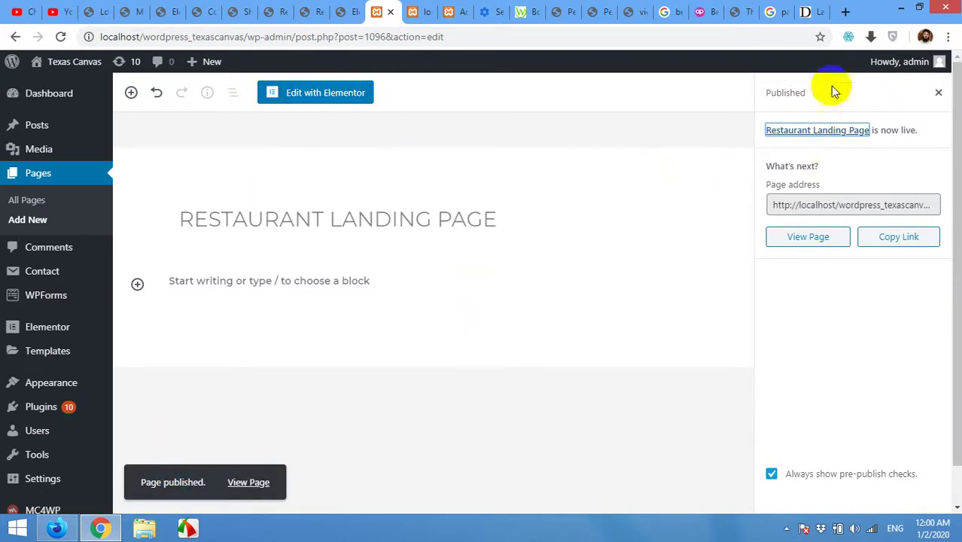
left_click(299, 98)
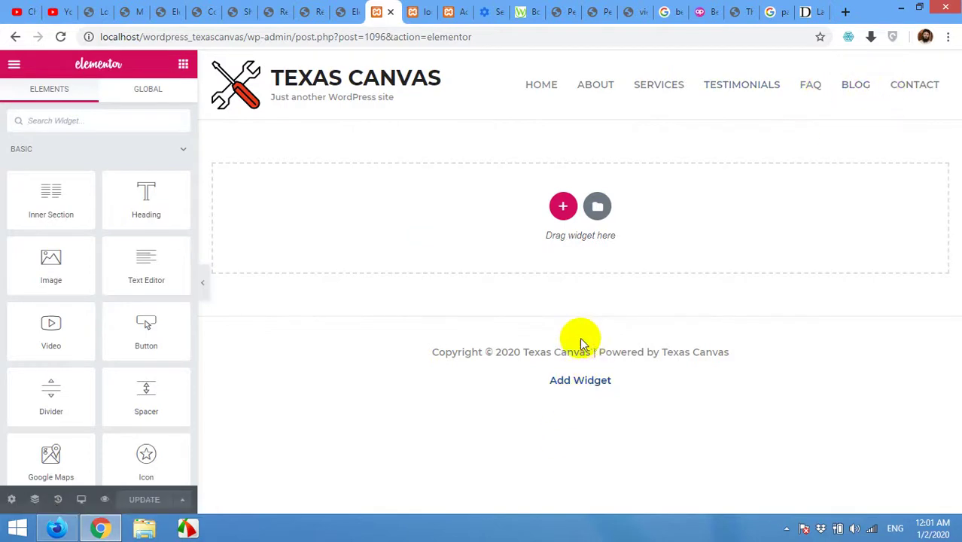
Switch to Firefox and look at the hero section at the start of the Fresco sample page.
left_click_drag(732, 352, 450, 354)
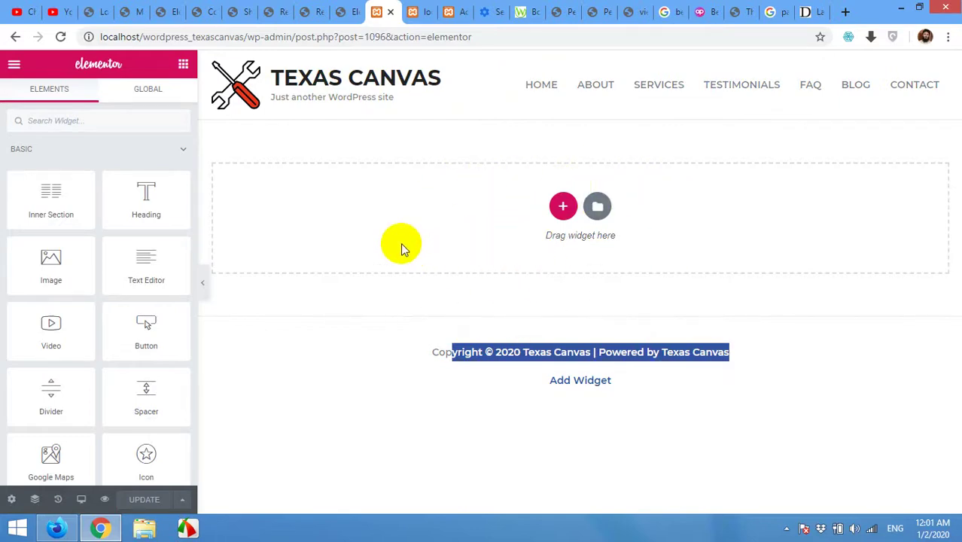
left_click(57, 528)
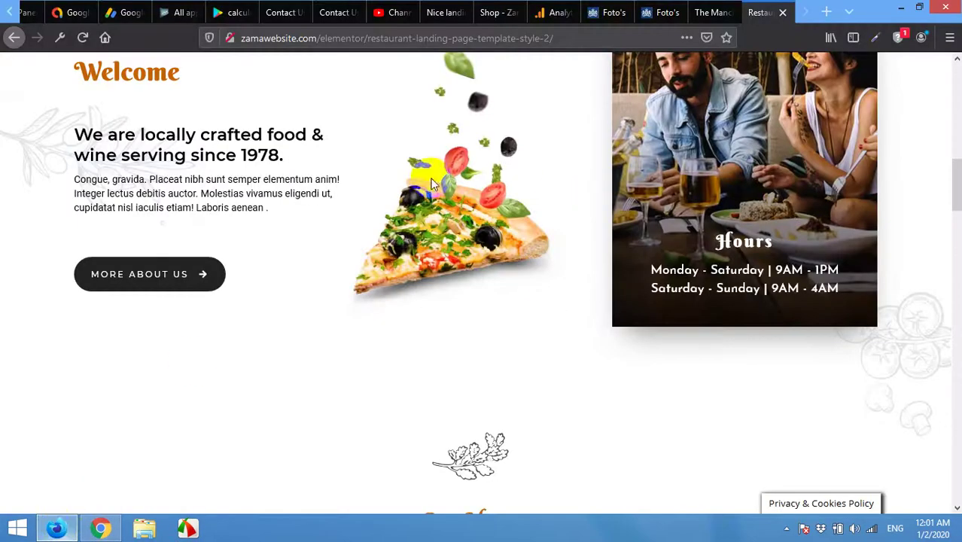
scroll(593, 225, "up", 8)
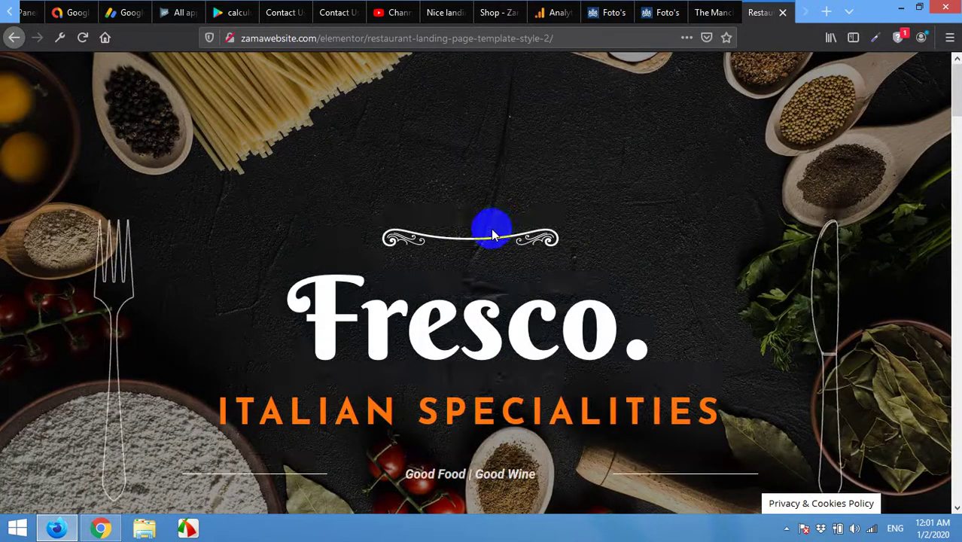
Open the zamawebsite.com shop in a new Firefox tab and browse its Elementor templates, checking back against the Fresco sample page.
left_click(825, 12)
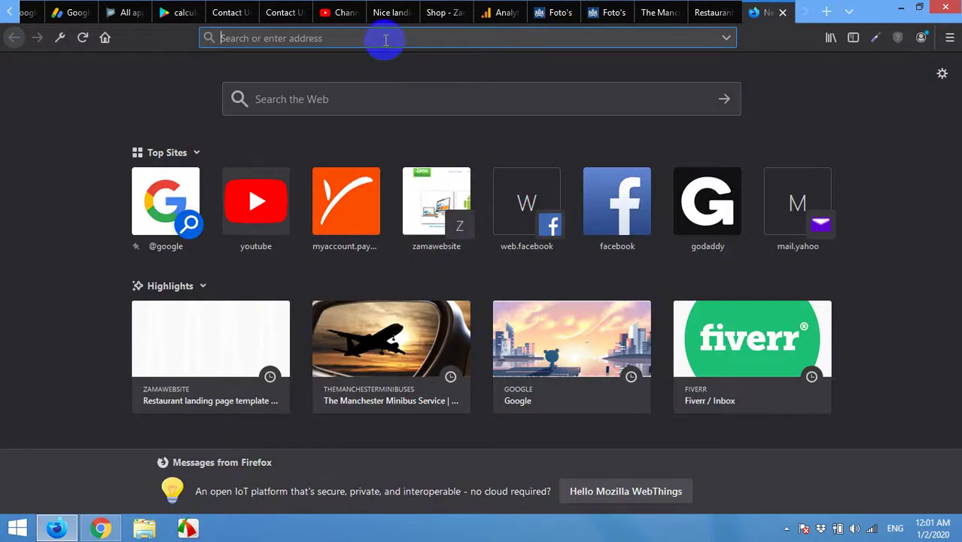
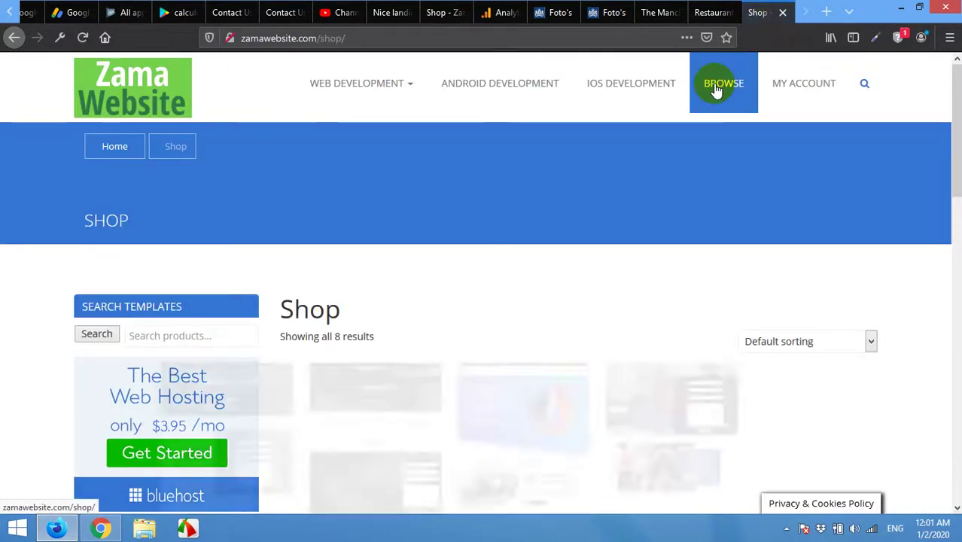
scroll(519, 218, "down", 3)
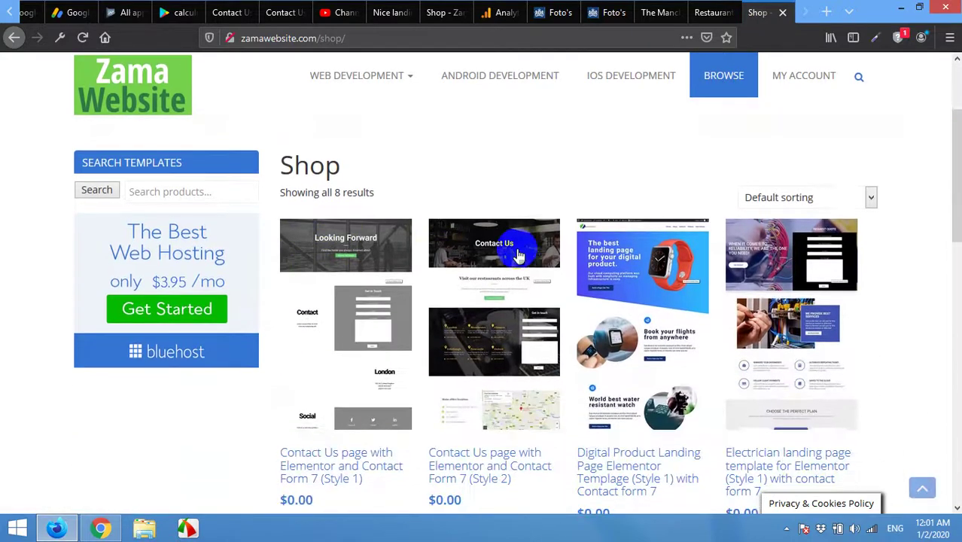
scroll(602, 226, "up", 2)
scroll(618, 327, "down", 5)
scroll(613, 329, "down", 3)
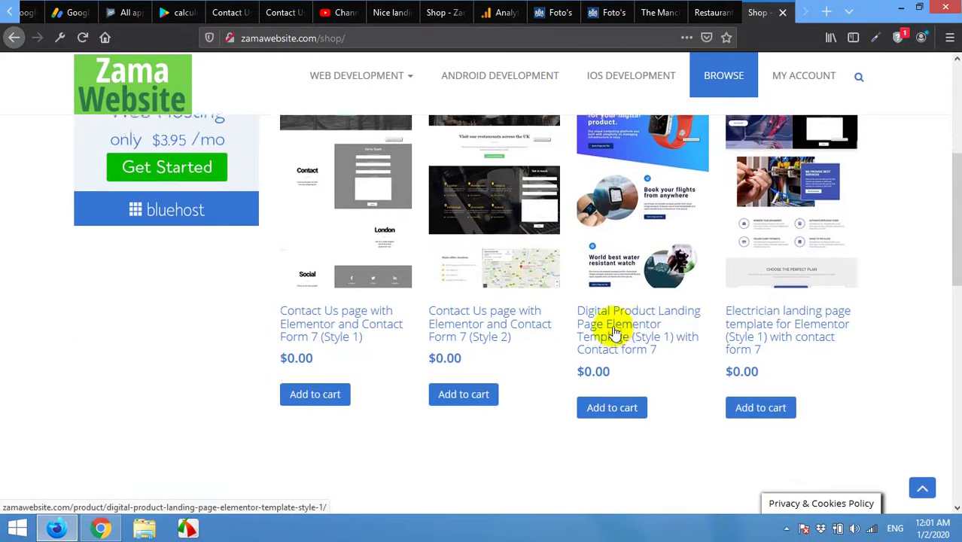
scroll(602, 328, "up", 6)
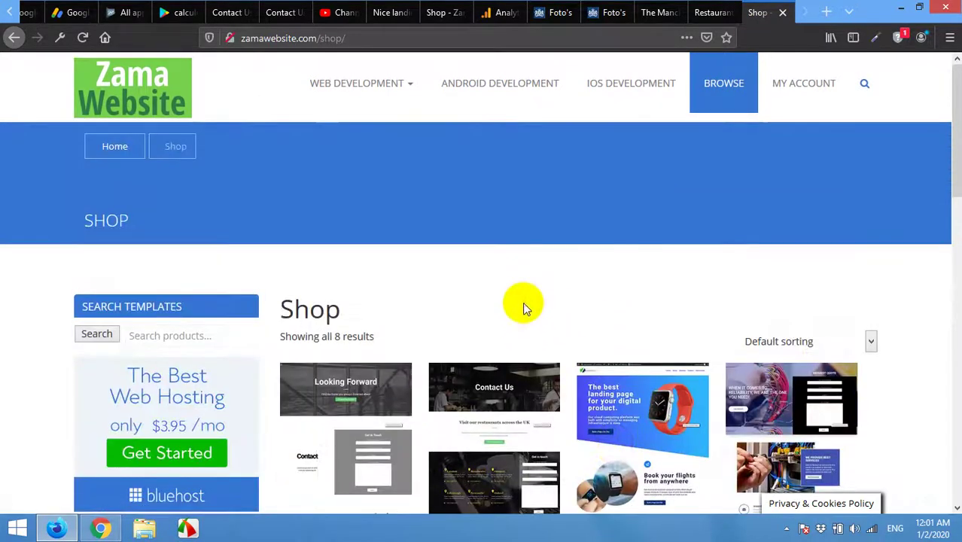
scroll(522, 301, "down", 2)
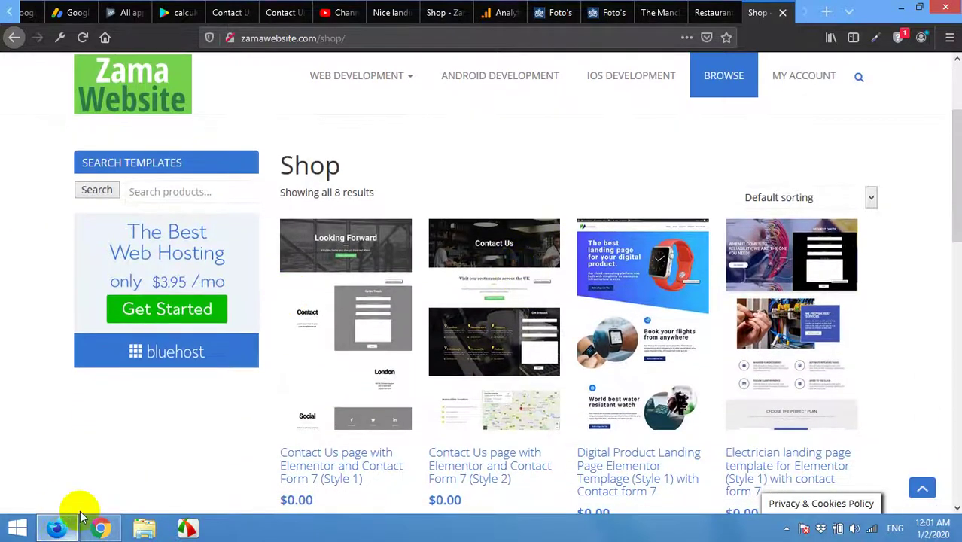
left_click(718, 12)
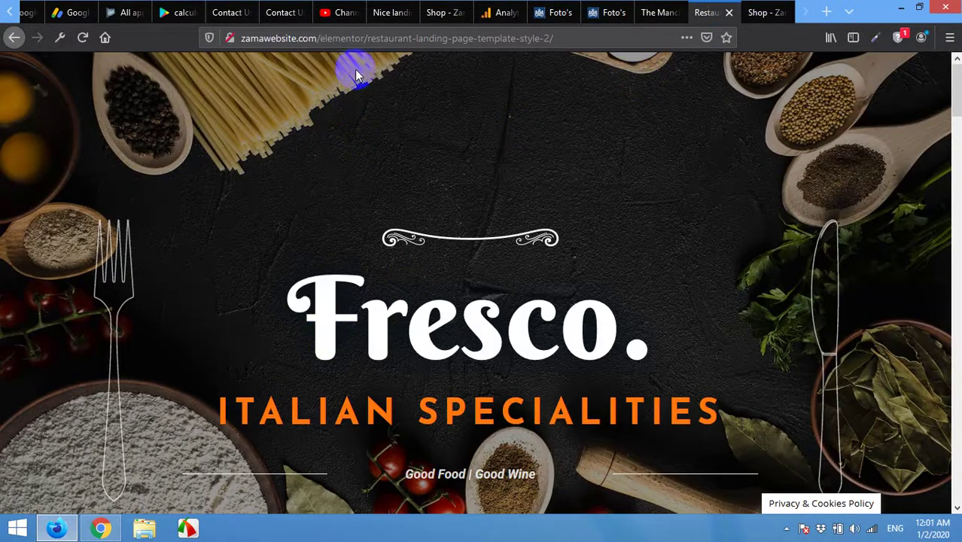
left_click(759, 12)
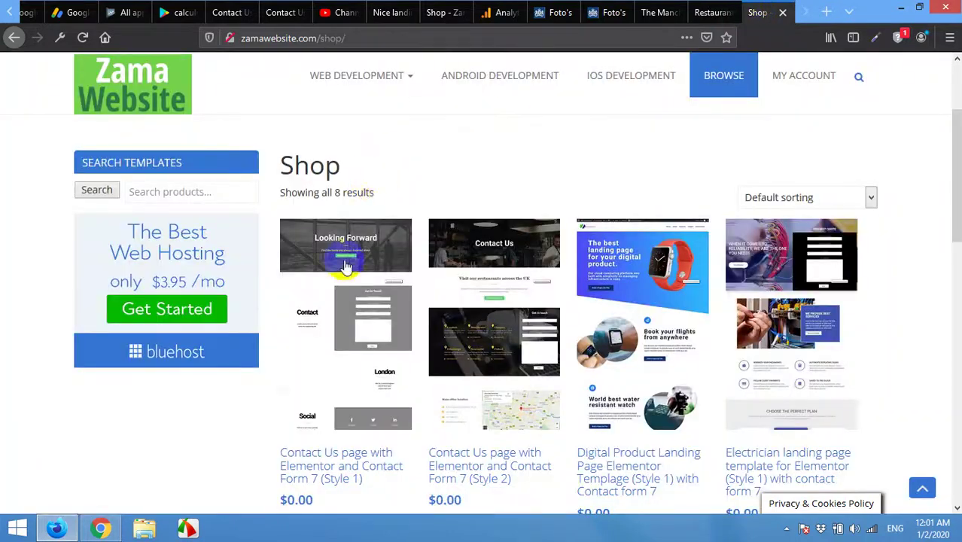
Search the shop's templates for "restaurant" and open the Restaurant landing page Elementor template (Style 2) product.
left_click(163, 192)
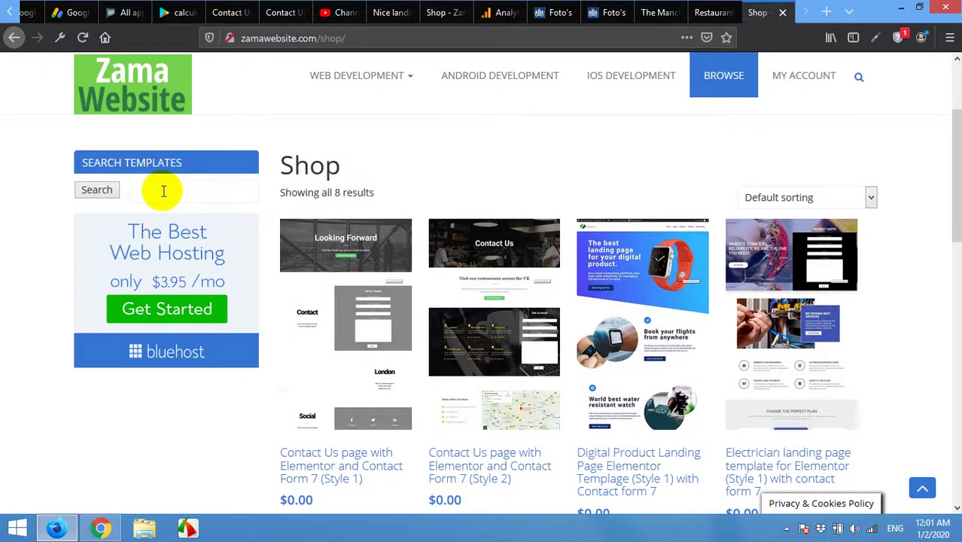
type("restaurant")
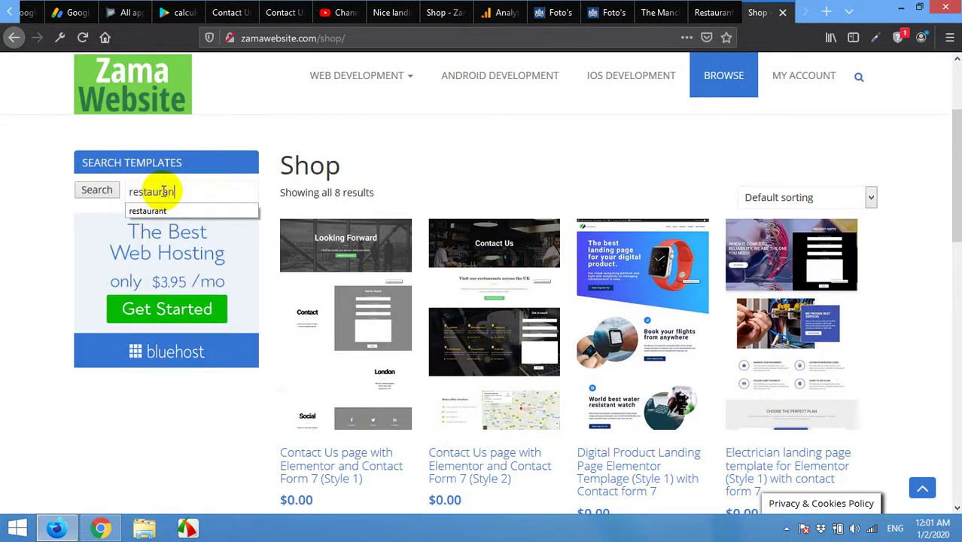
left_click(102, 189)
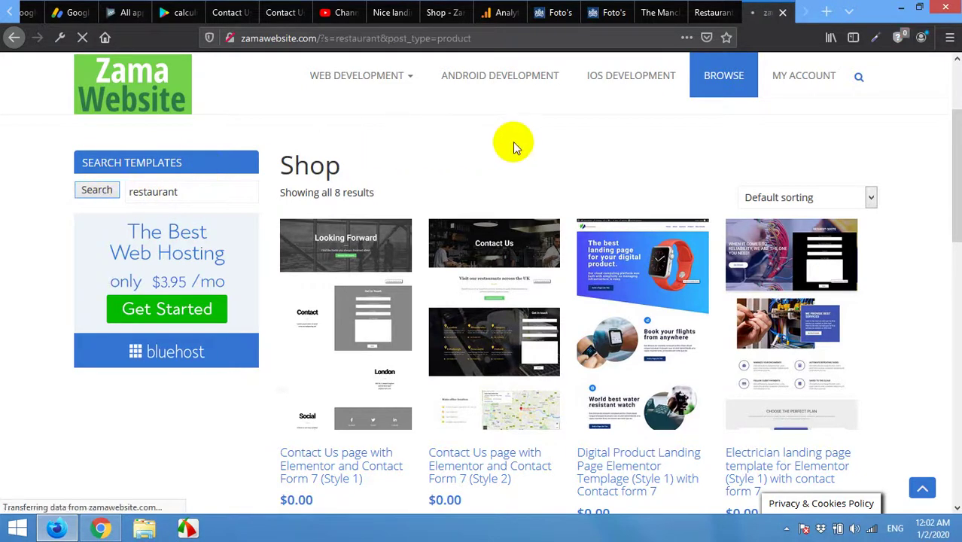
scroll(536, 246, "down", 3)
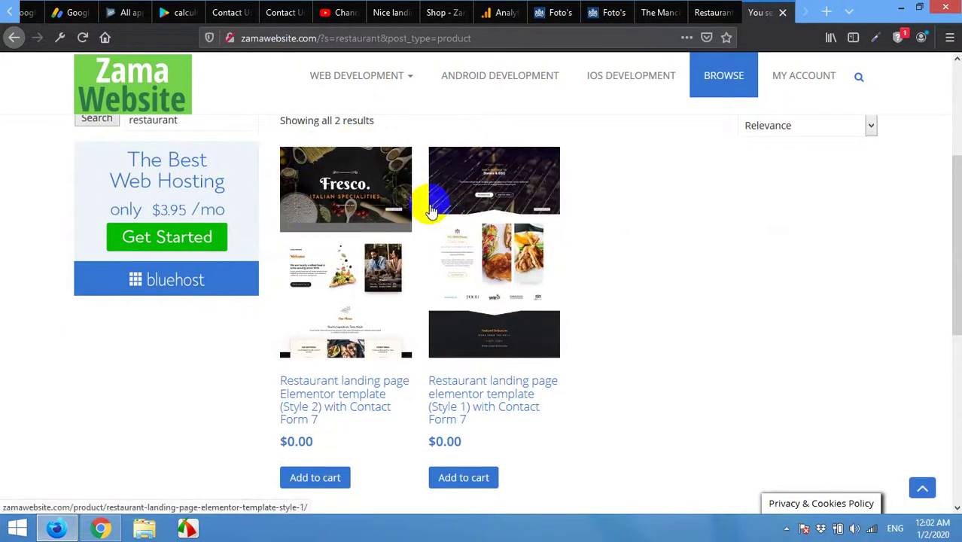
left_click(516, 193)
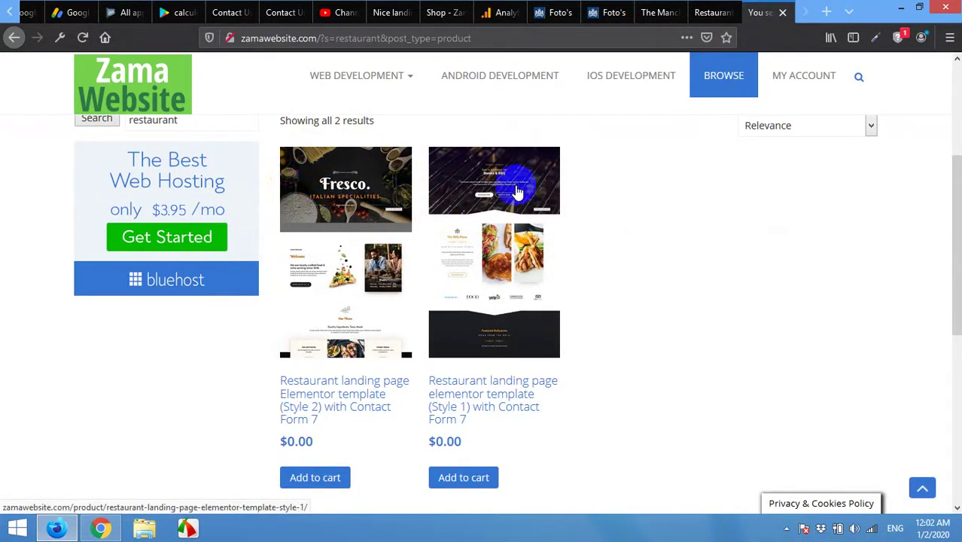
left_click(329, 211)
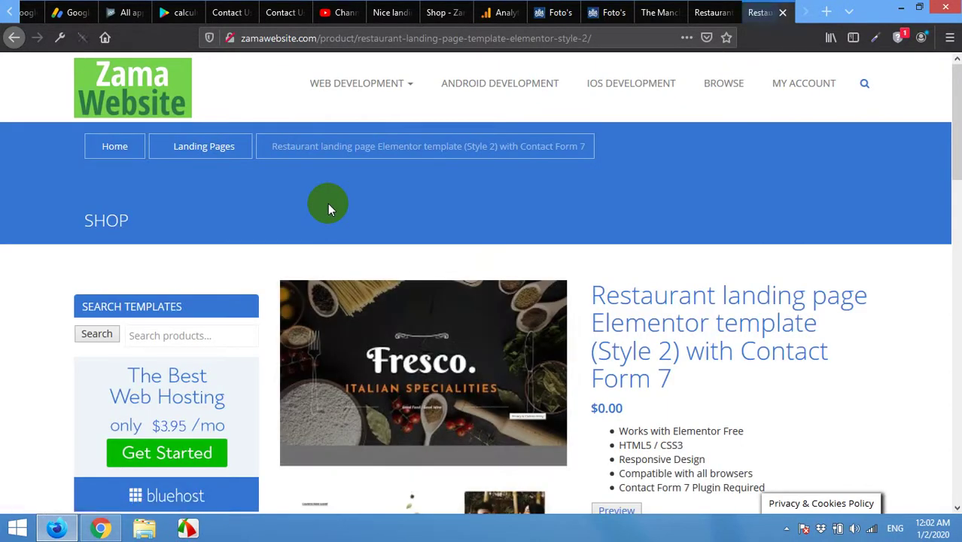
Add one Restaurant landing page Elementor template (Style 2) to the cart and proceed to checkout.
scroll(602, 294, "down", 2)
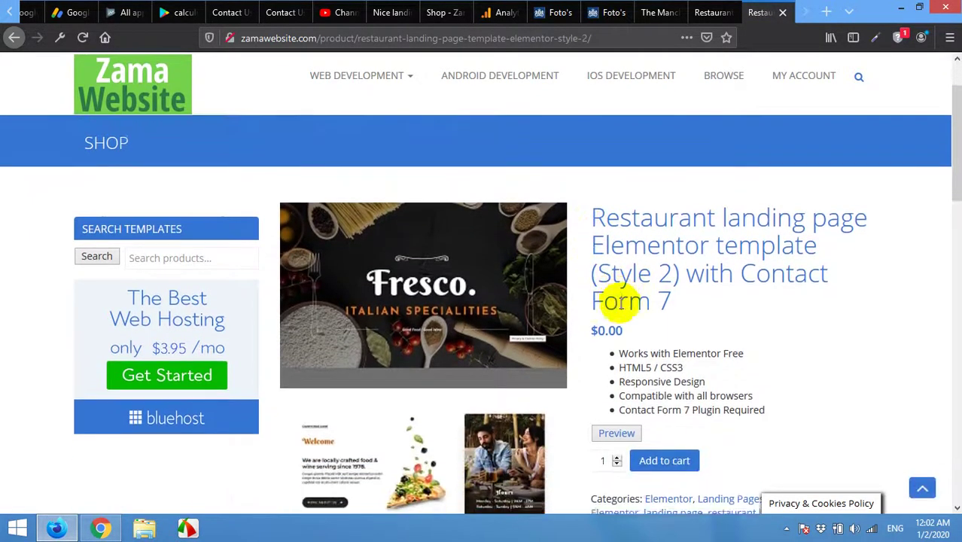
scroll(618, 301, "down", 2)
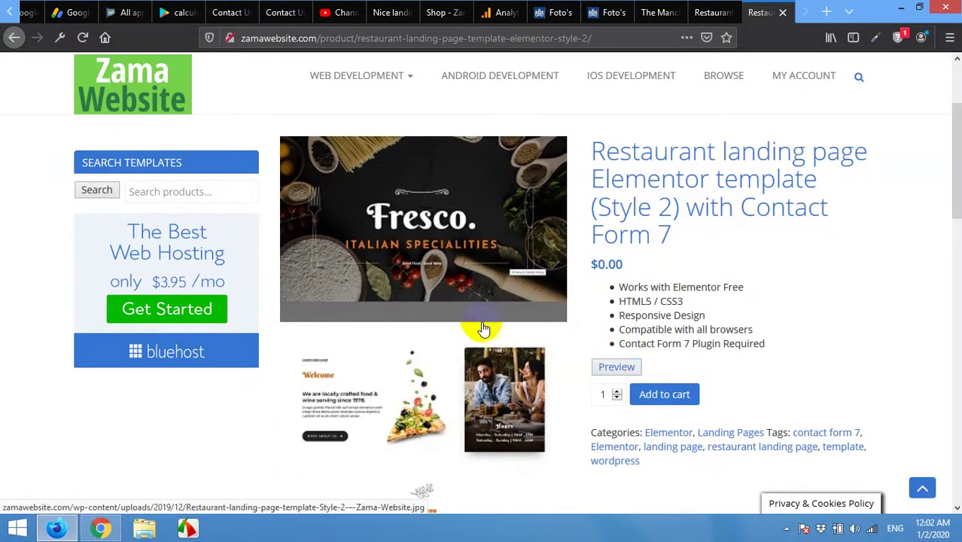
left_click(659, 400)
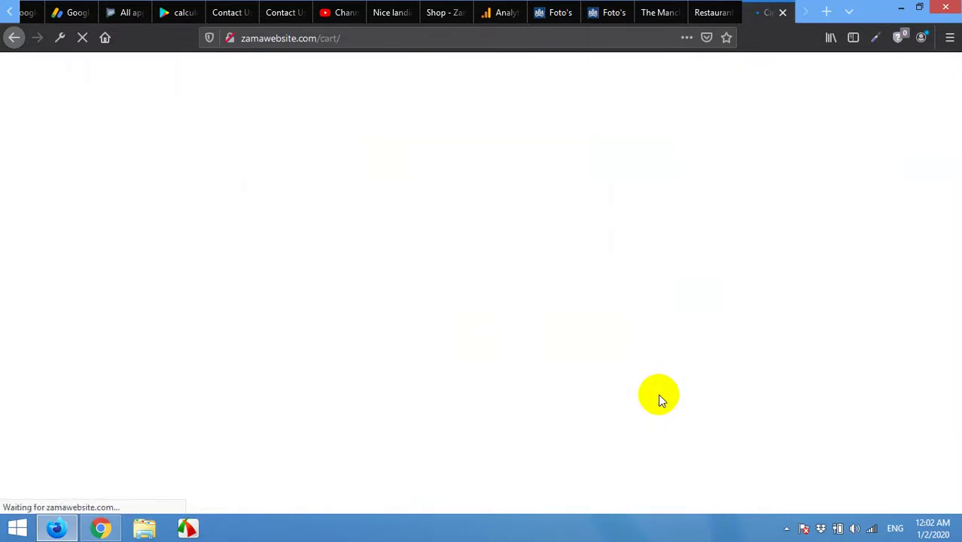
scroll(314, 380, "down", 1)
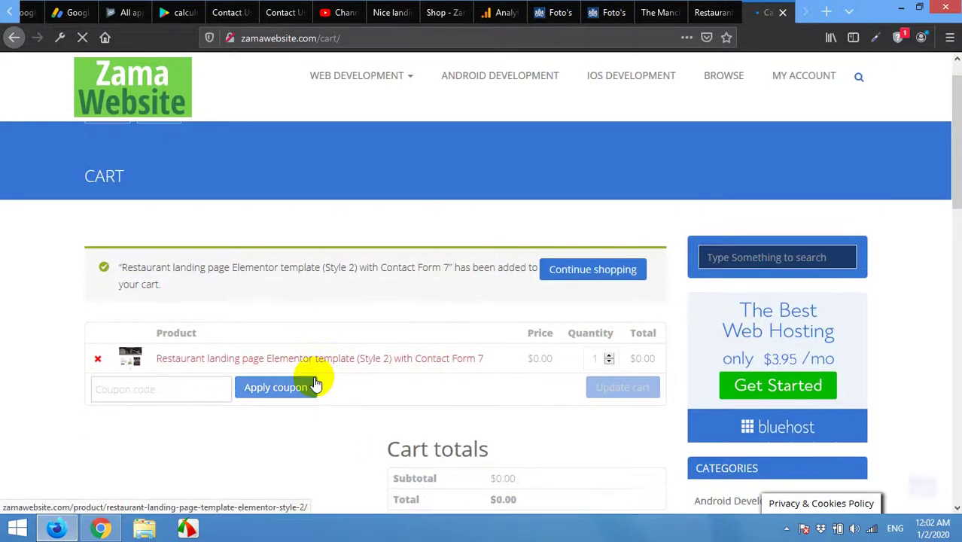
scroll(449, 389, "down", 2)
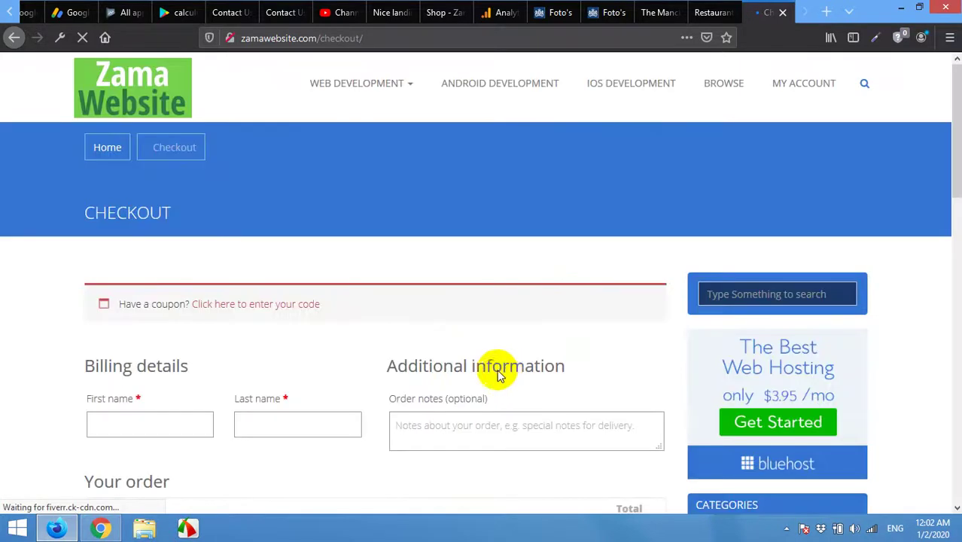
Fill in the billing details with first name "Wordpress" and last name "Tutorials", and place the order.
scroll(252, 304, "down", 3)
left_click(179, 211)
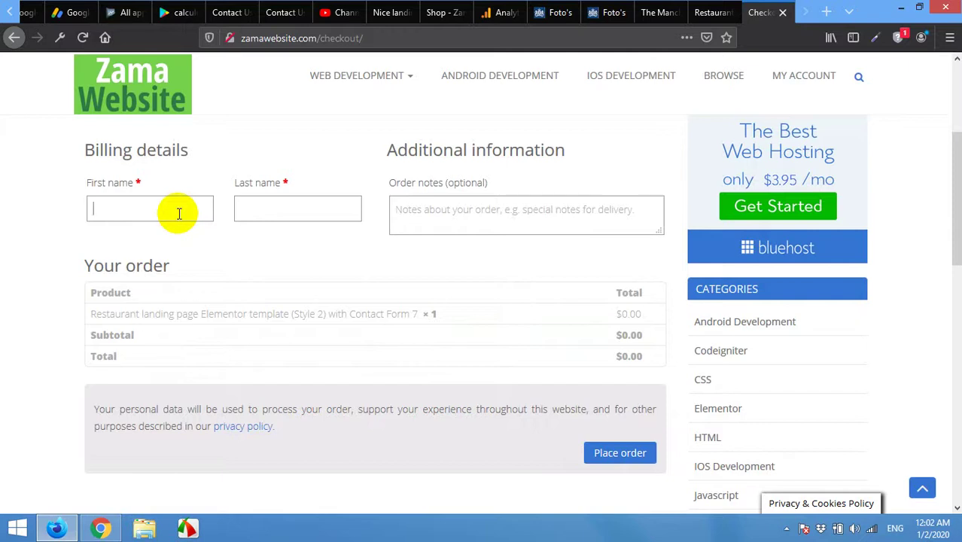
type("wo")
key("BackSpace")
key("BackSpace")
type("Wordpress")
key("Tab")
type("T")
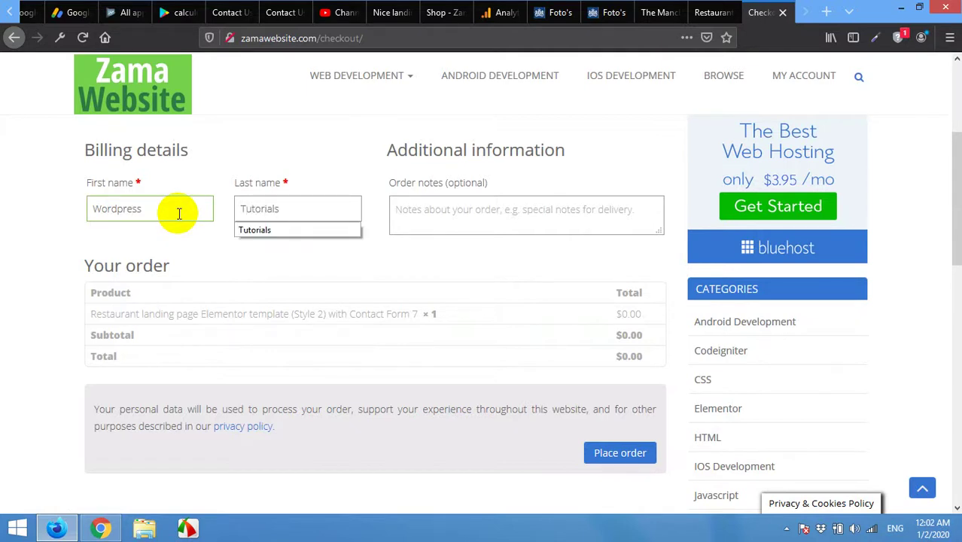
left_click(622, 454)
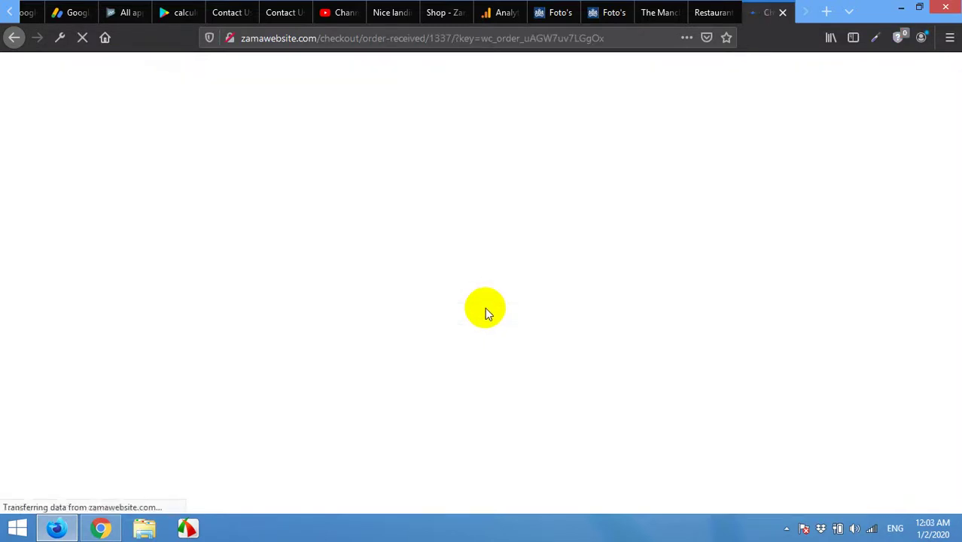
Request the restaurant-landing-page-template-style-2 download from the order page and set its save location to the Desktop, replacing the existing zip.
scroll(512, 335, "down", 2)
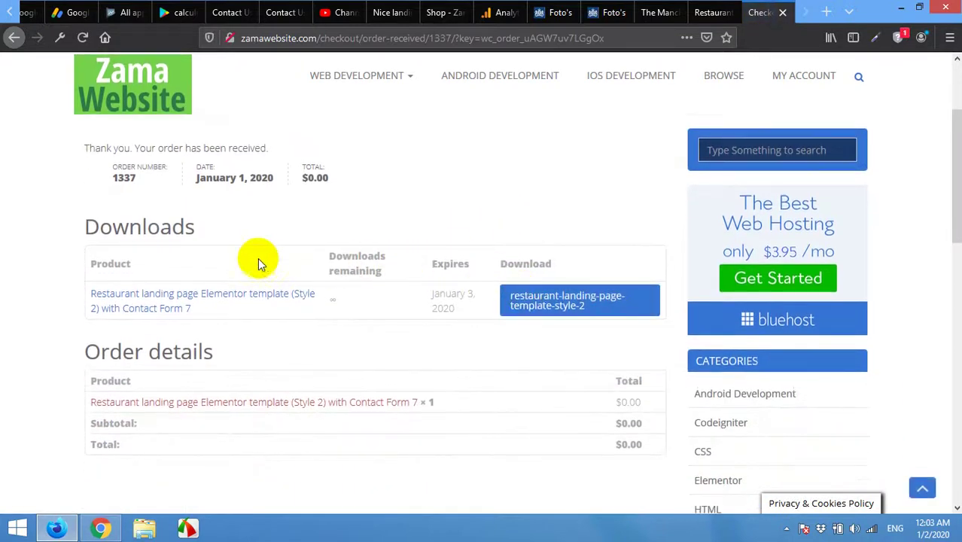
left_click_drag(500, 264, 530, 271)
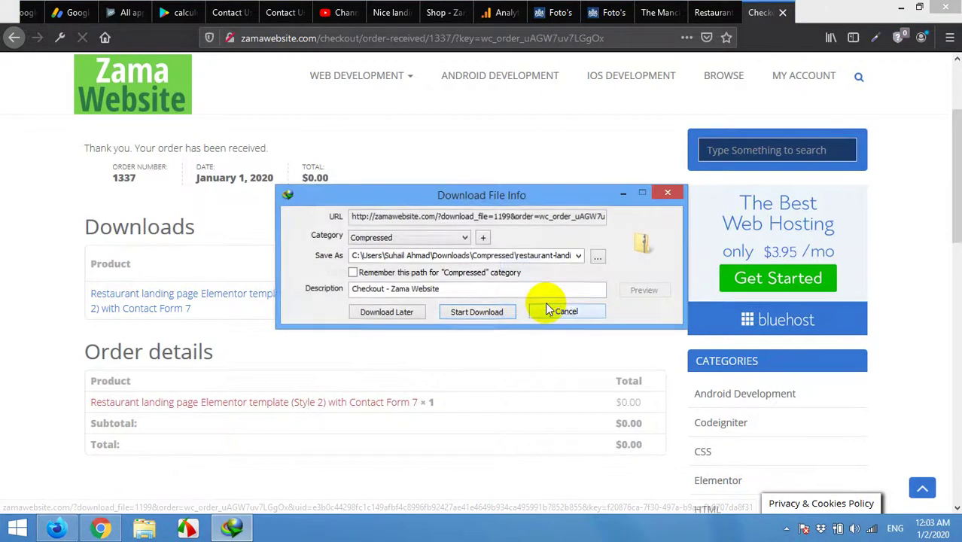
left_click(597, 258)
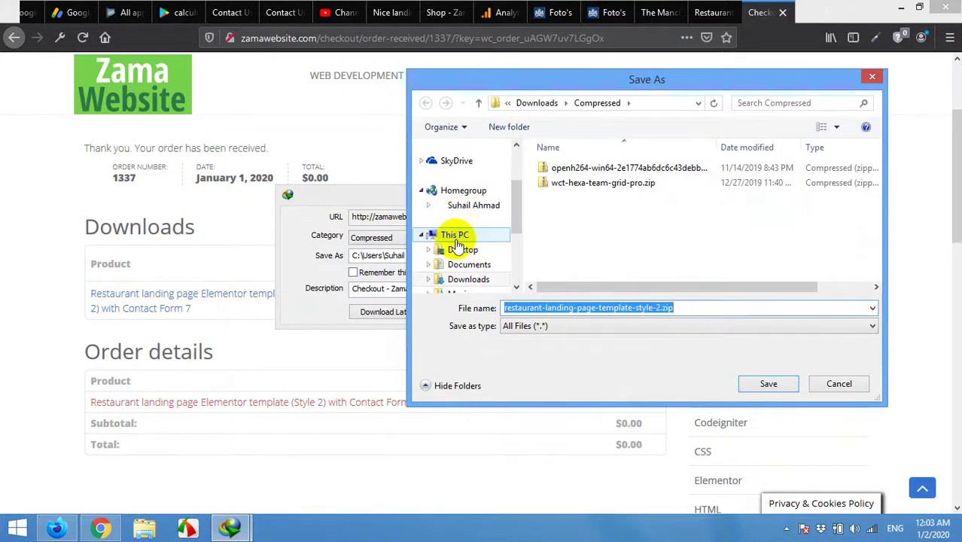
left_click(459, 250)
left_click(457, 222)
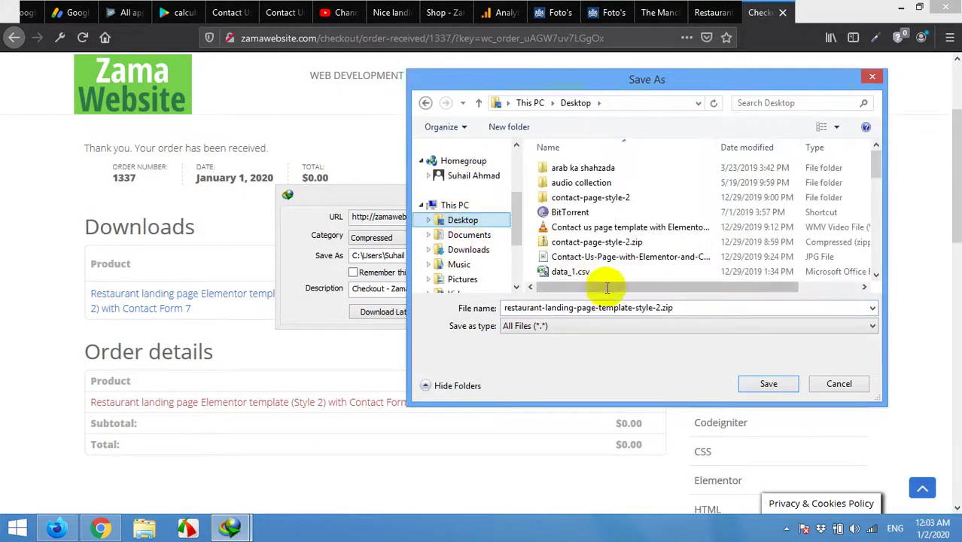
double_click(665, 307)
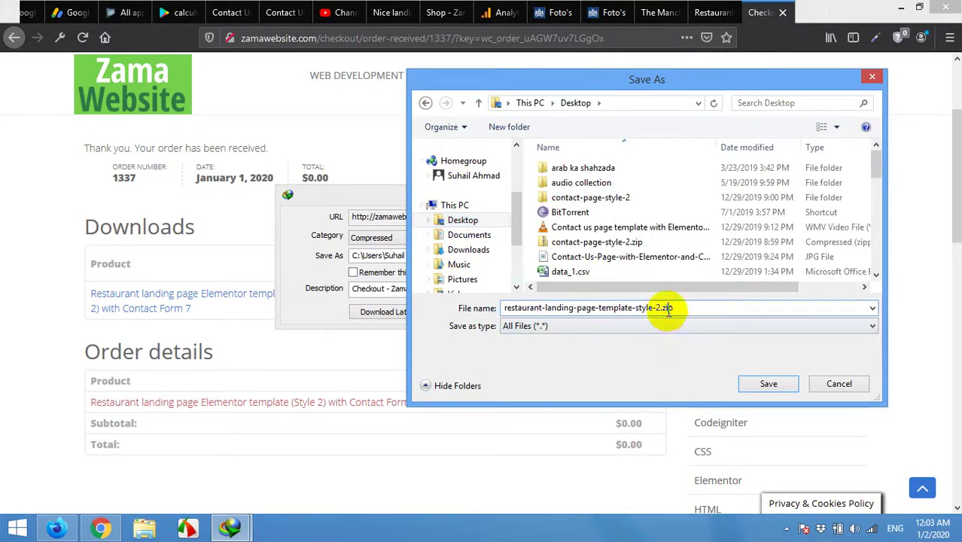
left_click_drag(674, 308, 665, 309)
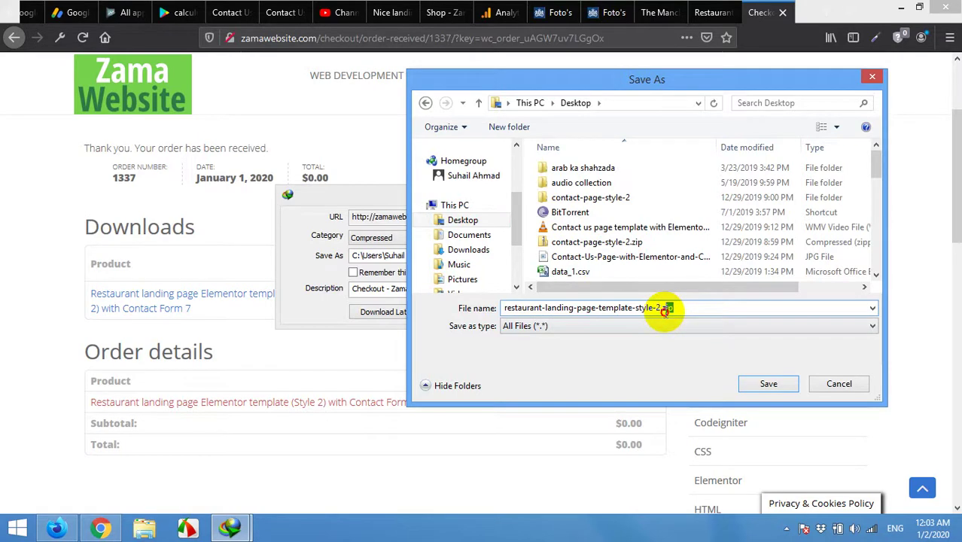
left_click(767, 385)
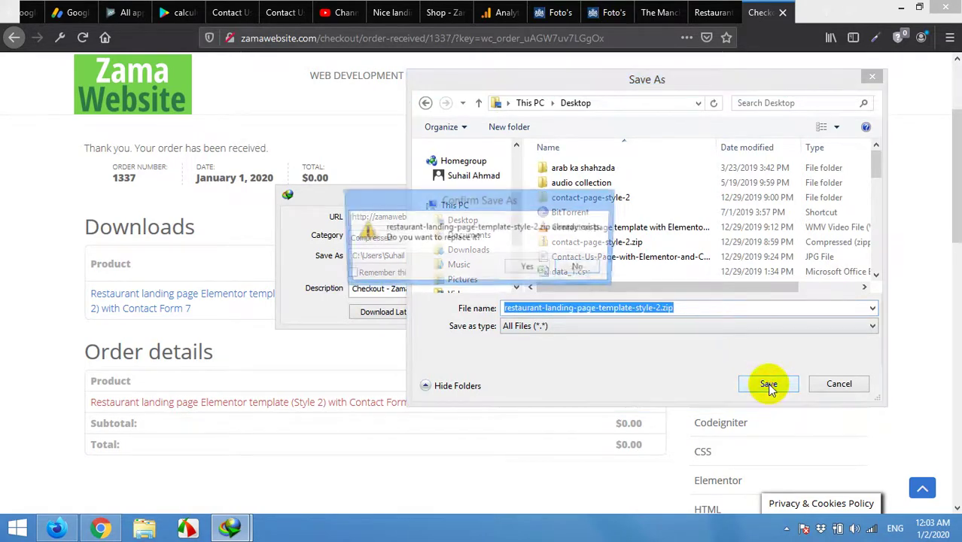
left_click(531, 267)
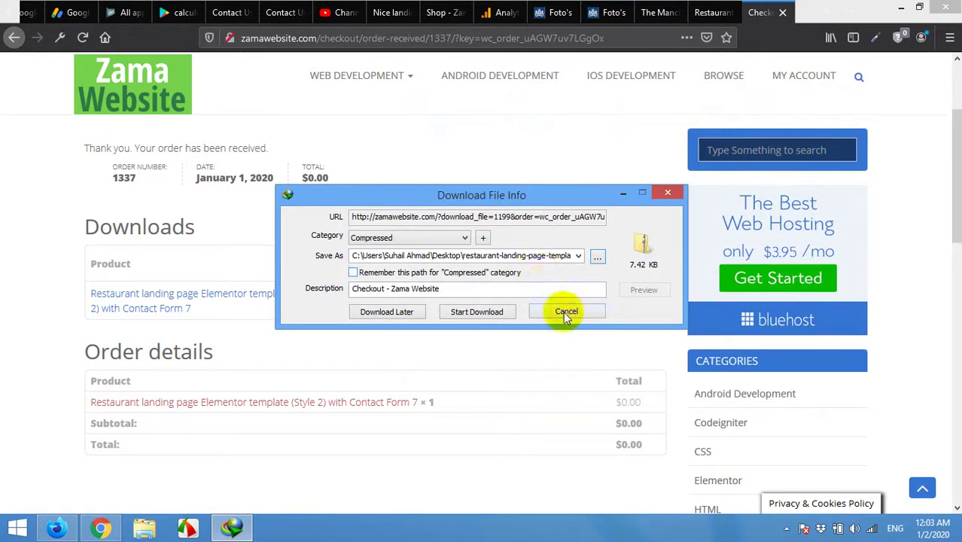
Start downloading restaurant-landing-page-template-style-2.zip and close the download dialog once it completes.
left_click(479, 312)
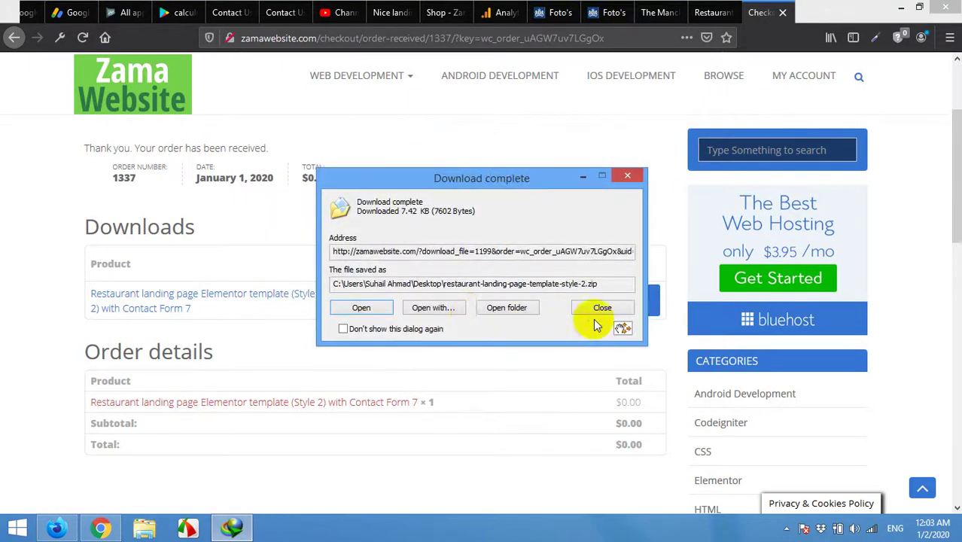
left_click(602, 309)
left_click(614, 311)
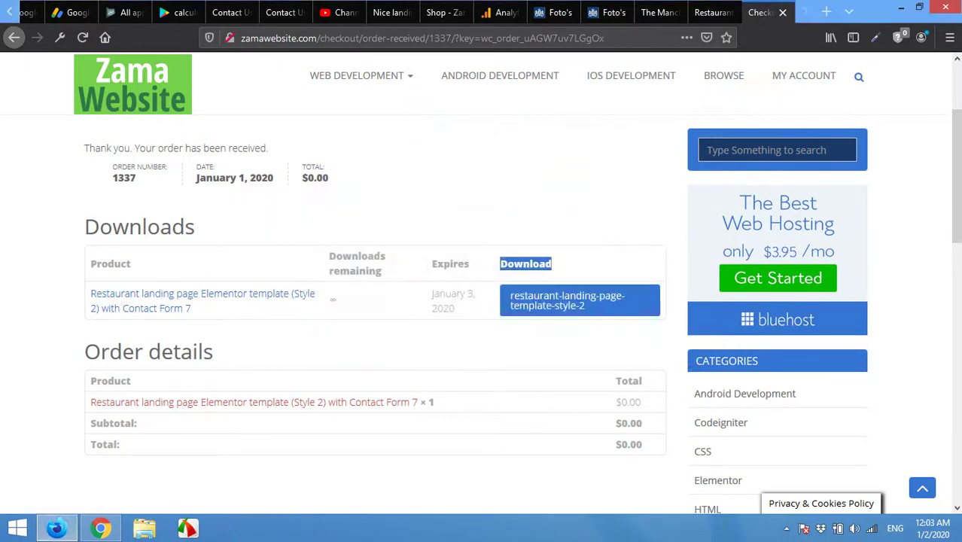
Extract restaurant-landing-page-template-style-2.zip on the Desktop into a folder of the same name and open that folder to show the full JSON file name.
left_click(956, 530)
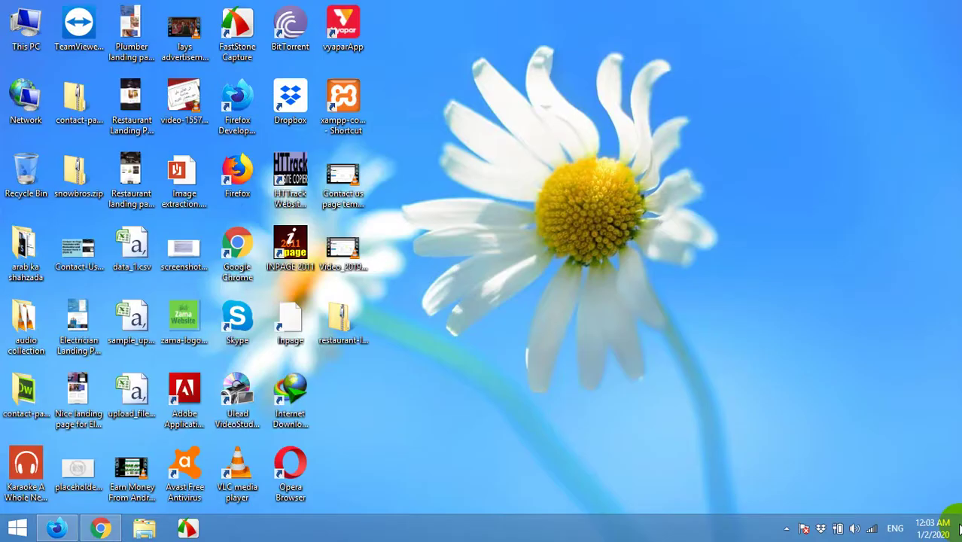
left_click(342, 322)
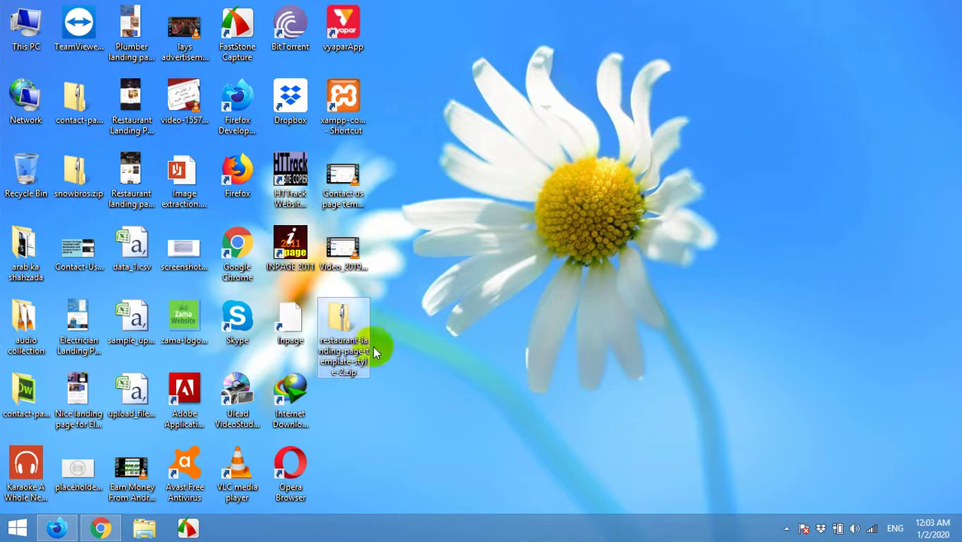
right_click(340, 328)
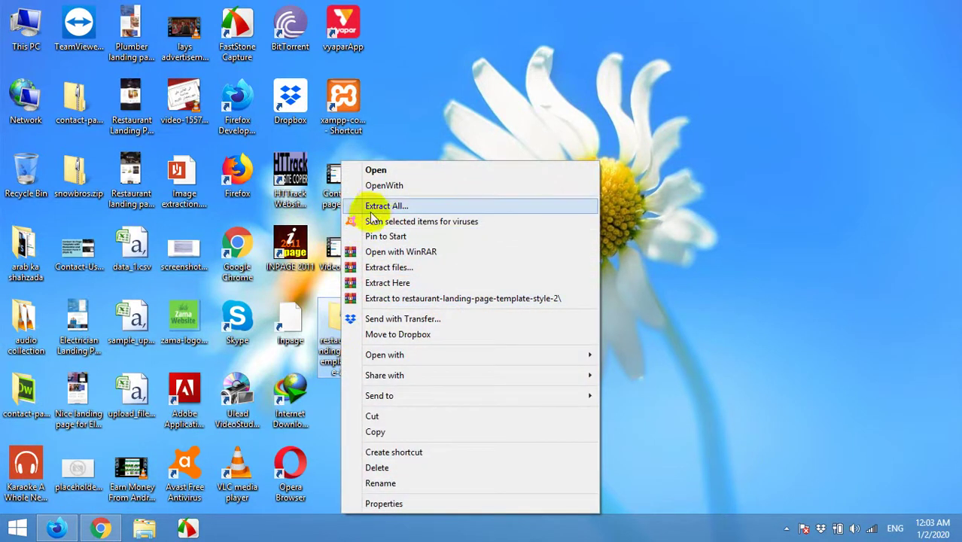
left_click(380, 269)
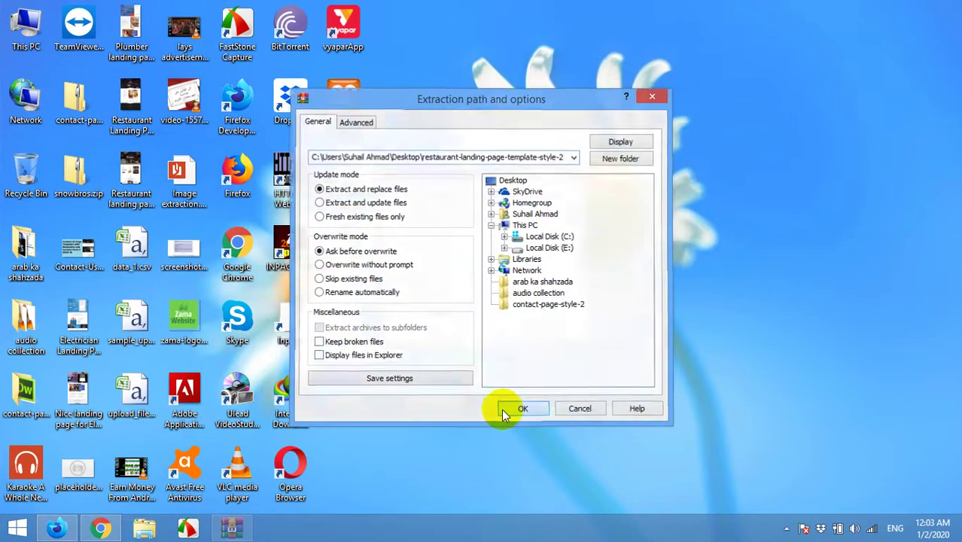
left_click(503, 409)
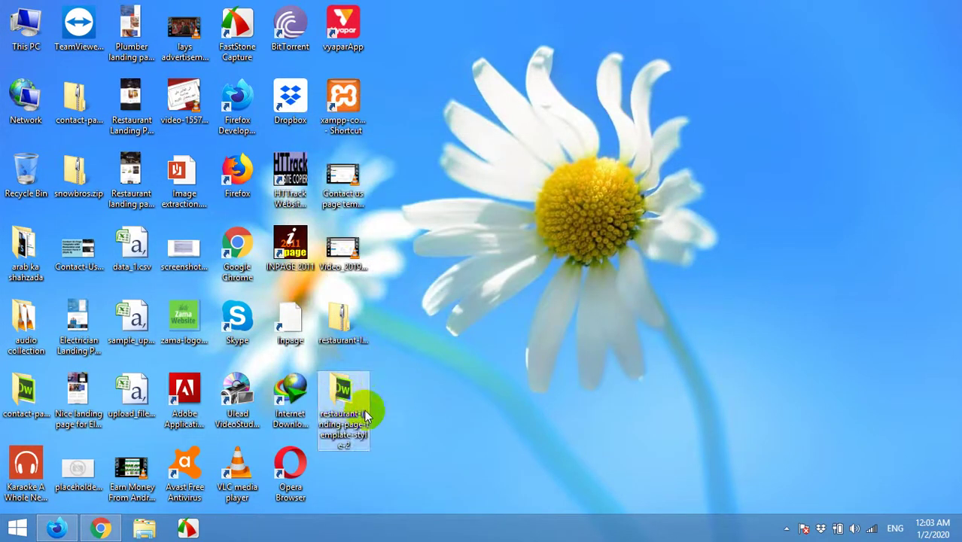
double_click(360, 389)
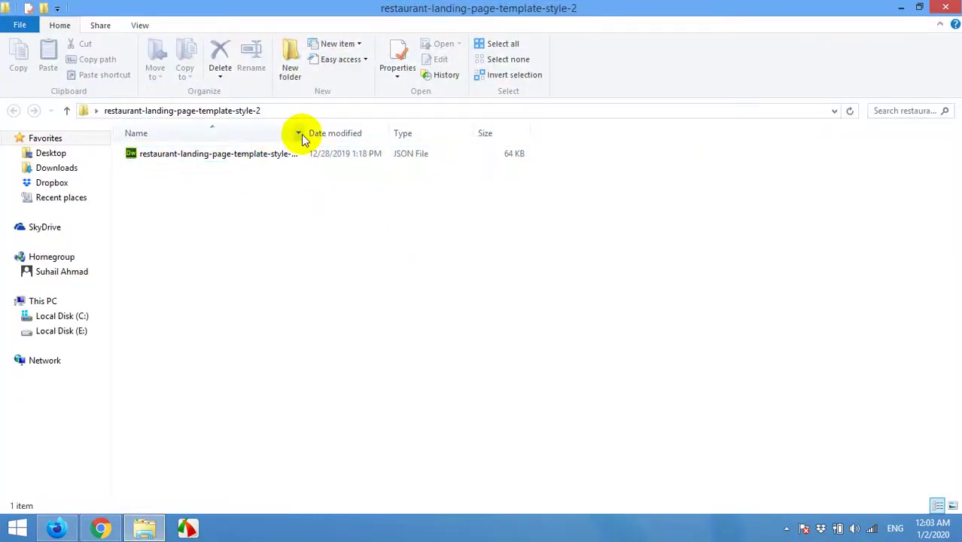
left_click_drag(301, 134, 354, 132)
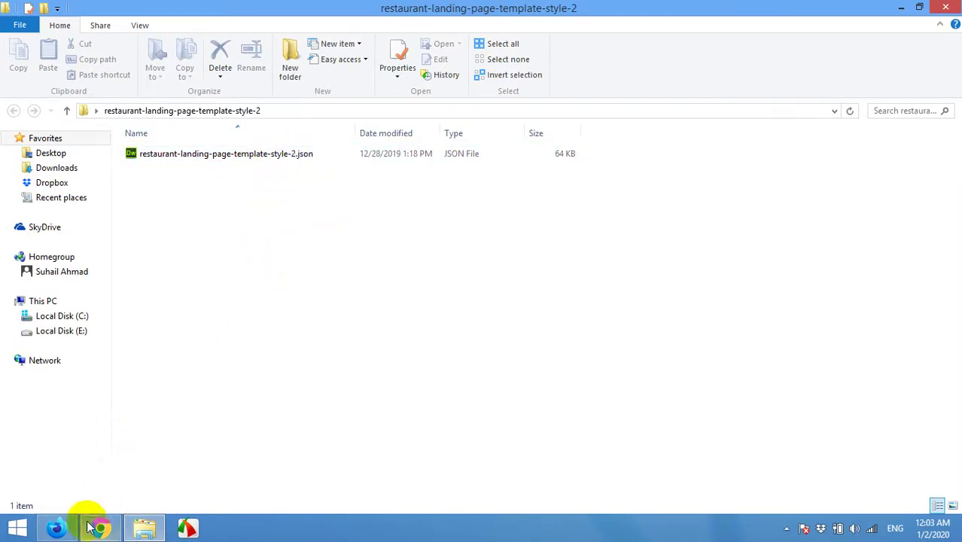
Switch to the Elementor editor in Chrome and start a template import from the library's saved templates.
mouse_move(91, 527)
left_click(116, 471)
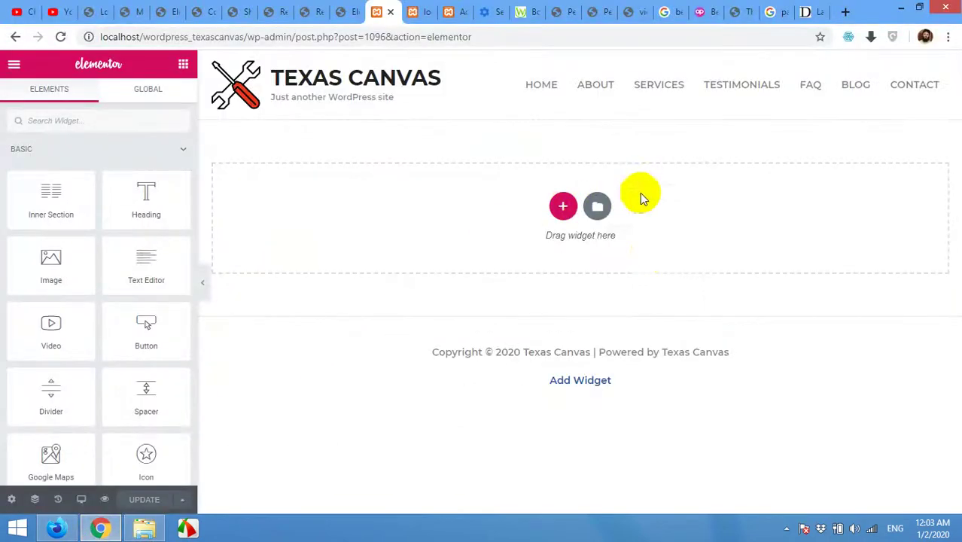
left_click(594, 215)
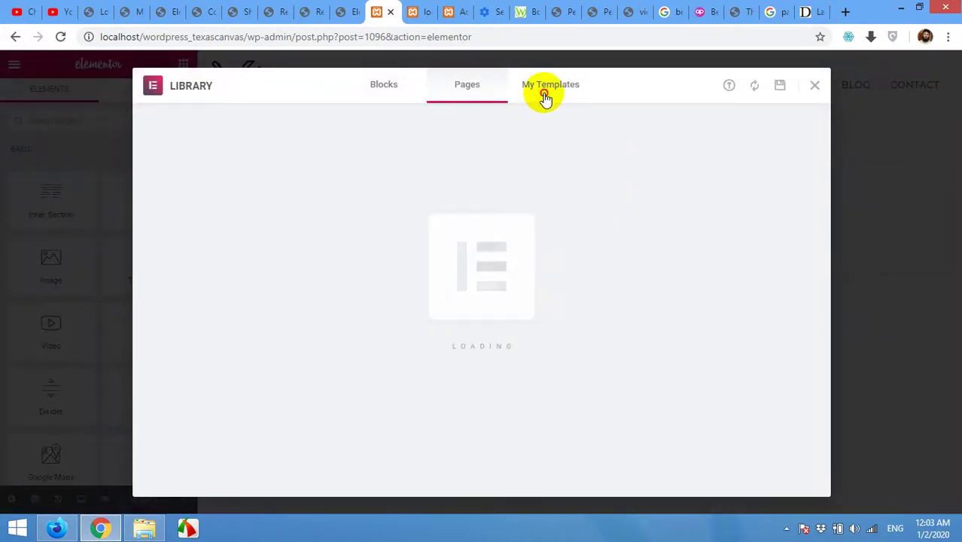
left_click(546, 97)
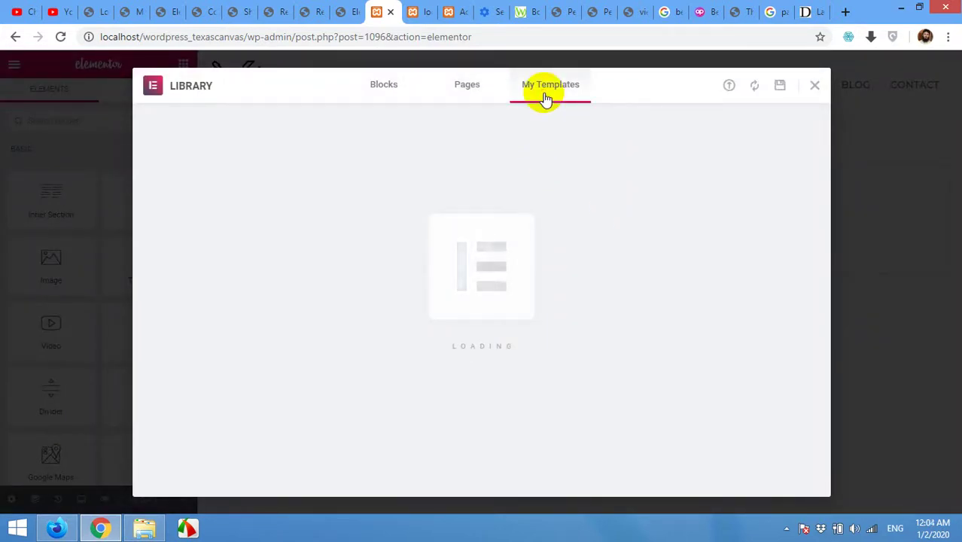
left_click(728, 88)
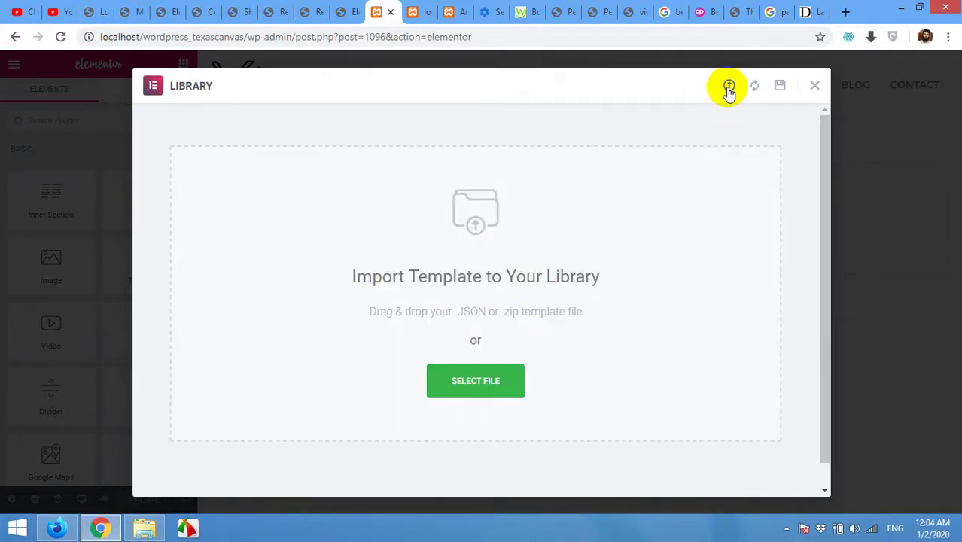
Import restaurant-landing-page-template-style-2.json from the extracted folder on the Desktop into the Elementor library.
left_click(485, 386)
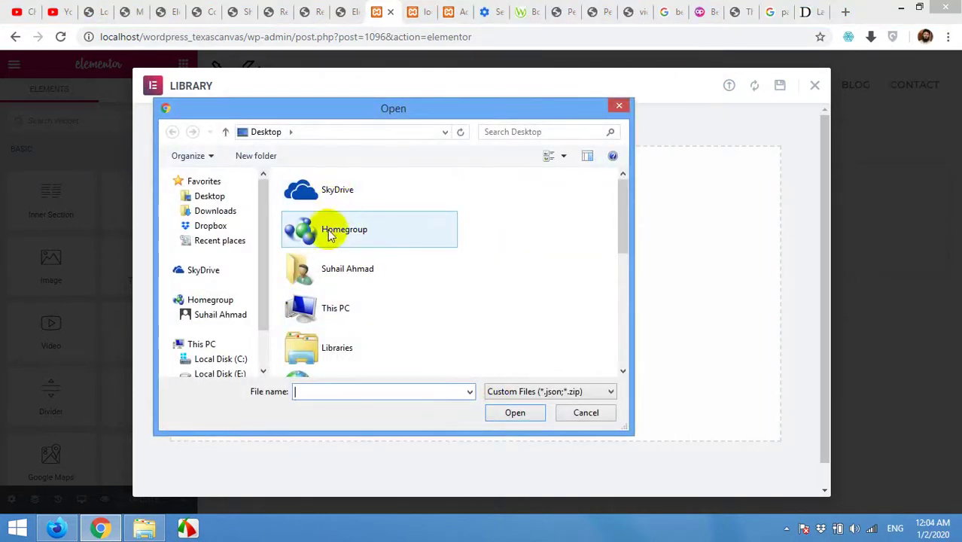
left_click(325, 237)
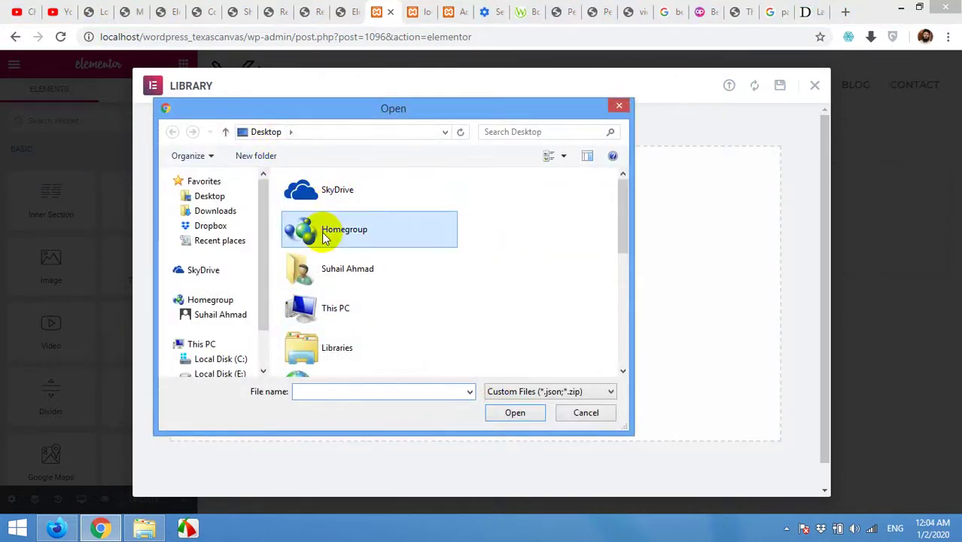
scroll(327, 241, "down", 5)
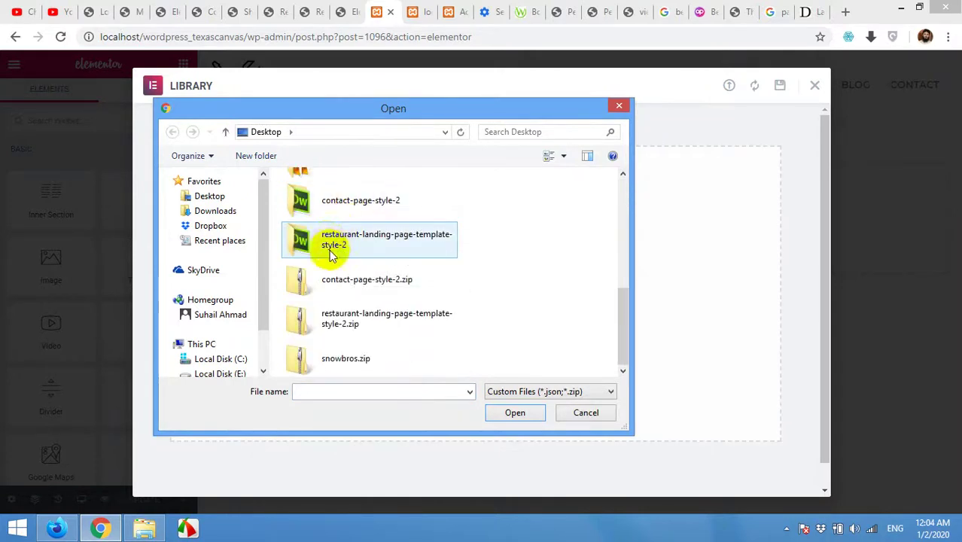
double_click(327, 242)
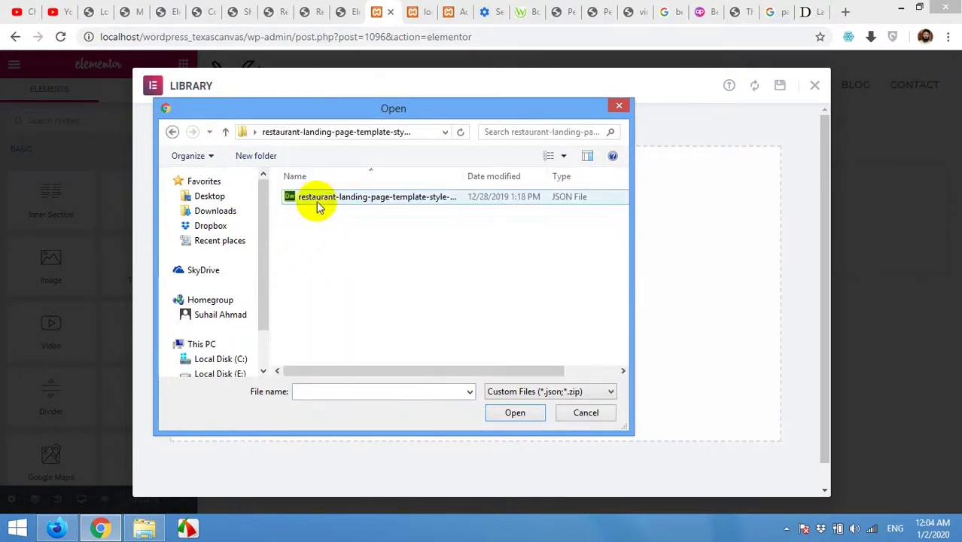
left_click(317, 199)
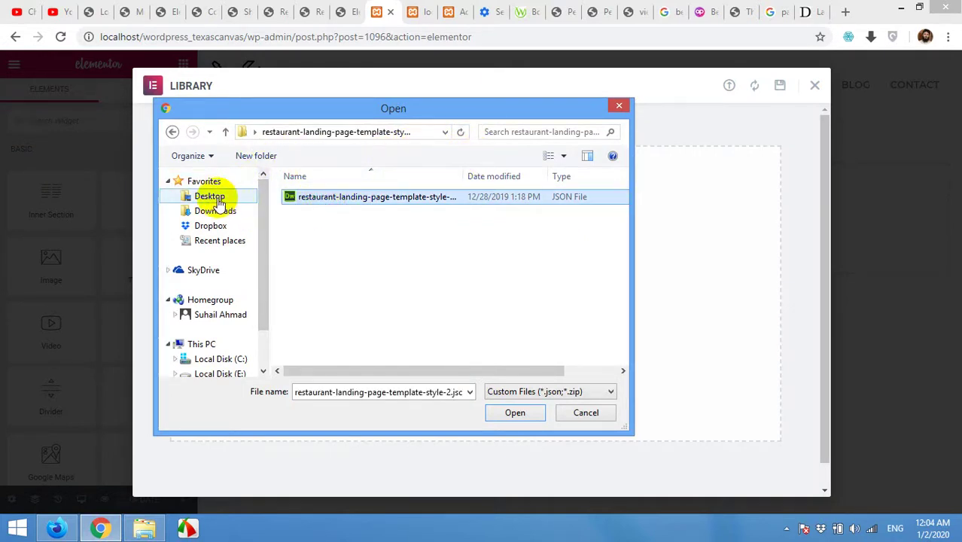
left_click(405, 203)
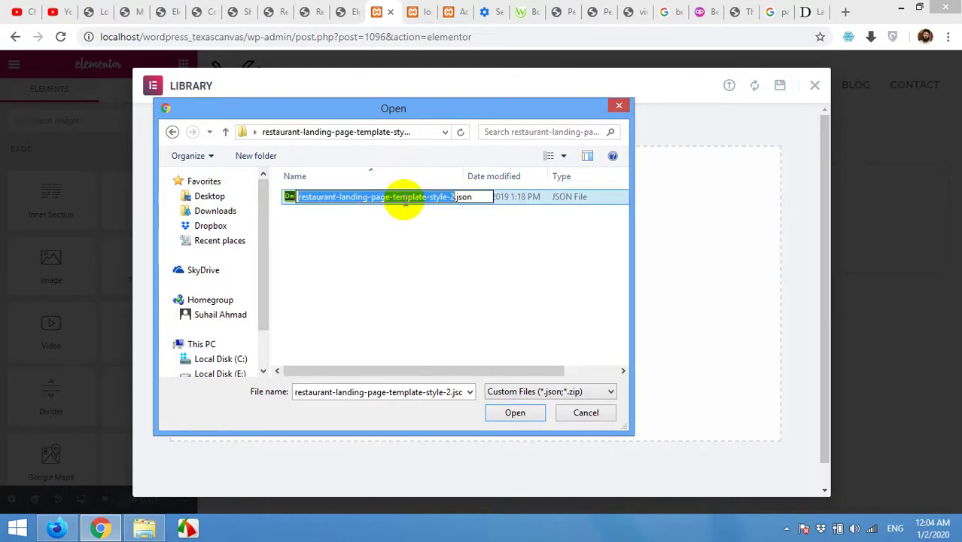
left_click(420, 241)
left_click(395, 198)
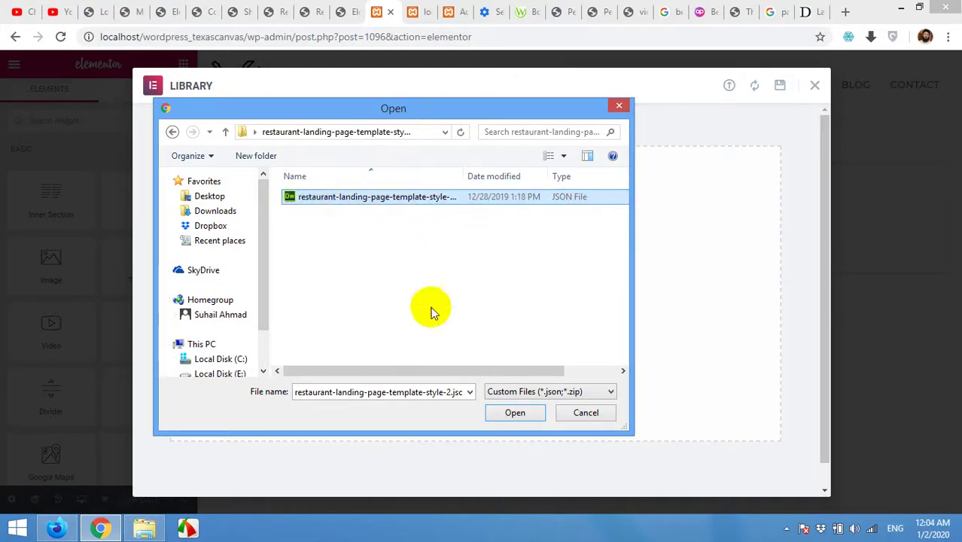
left_click(514, 413)
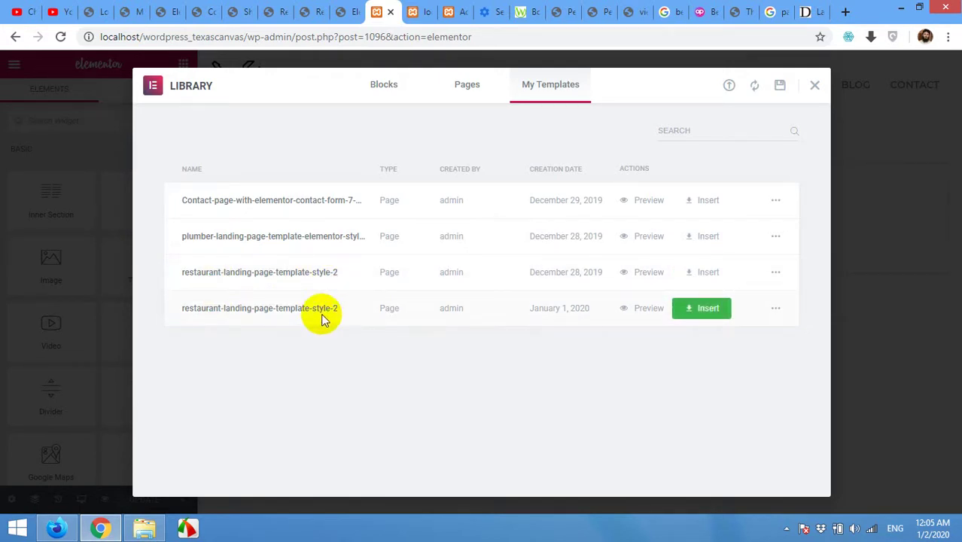
Insert the restaurant-landing-page-template-style-2 template created January 1, 2020 into the page, including its document settings.
left_click(693, 307)
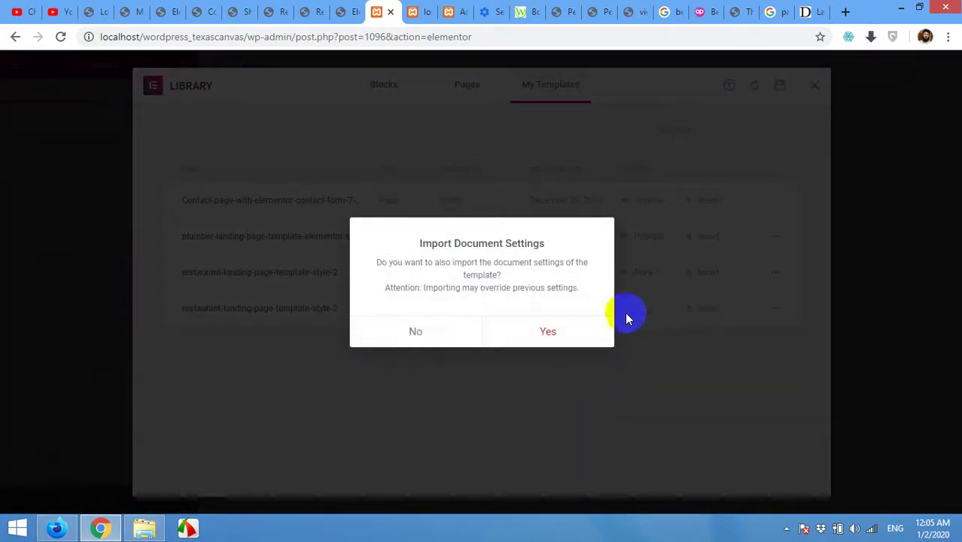
left_click(550, 331)
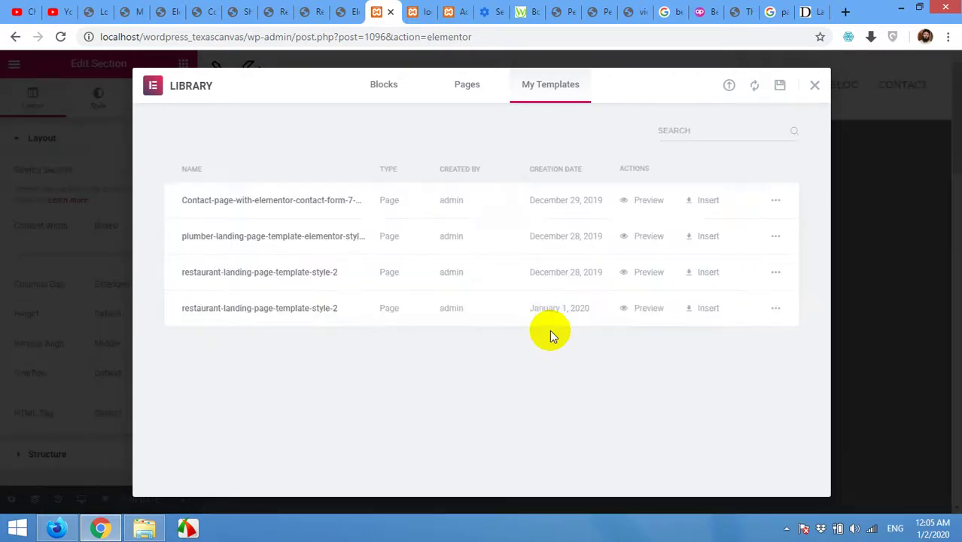
left_click(549, 329)
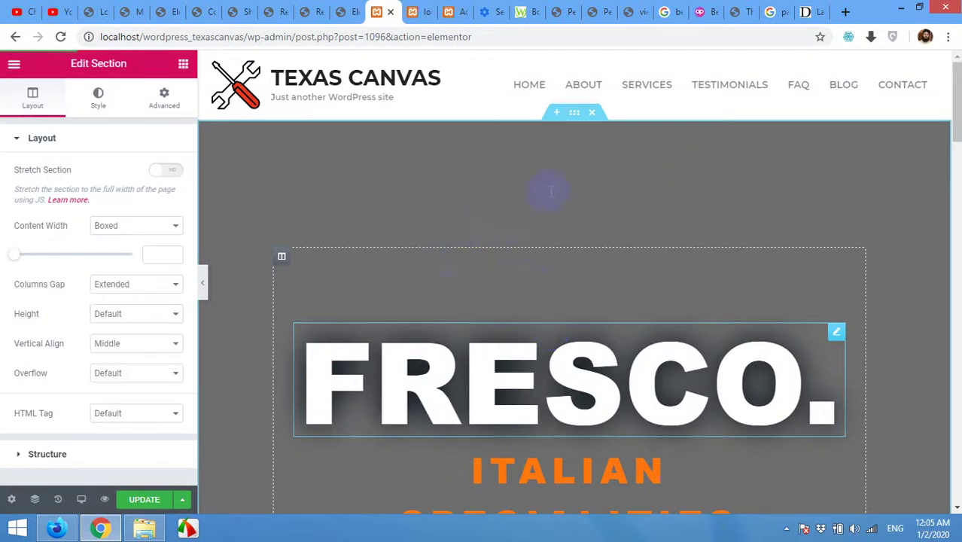
Examine the inserted page's sections and compare its hero design with the original template's demo page in Firefox.
scroll(460, 291, "down", 2)
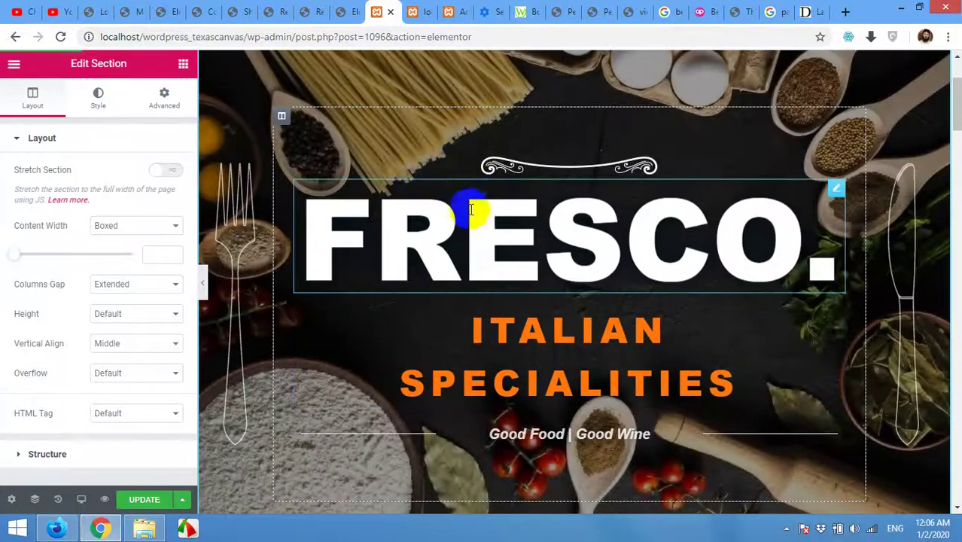
scroll(485, 289, "down", 8)
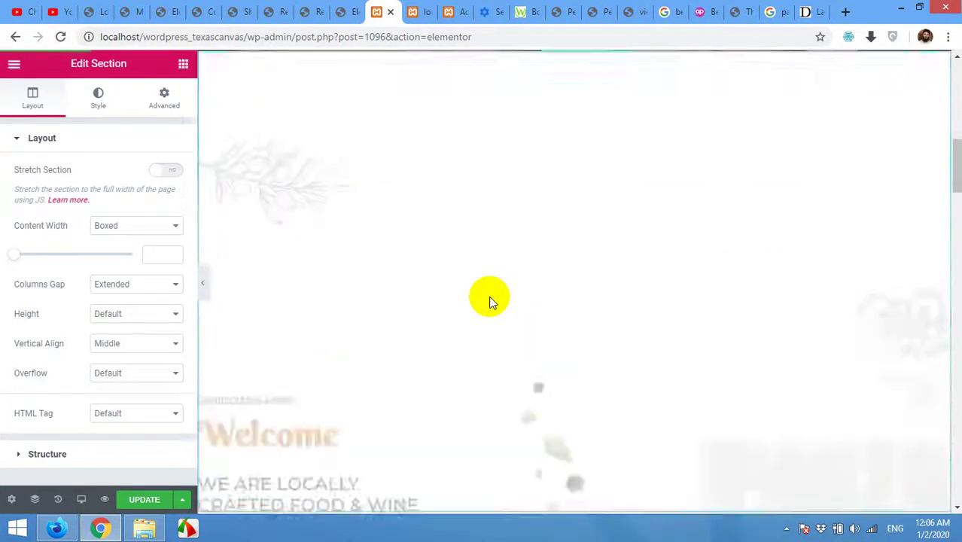
scroll(519, 286, "down", 12)
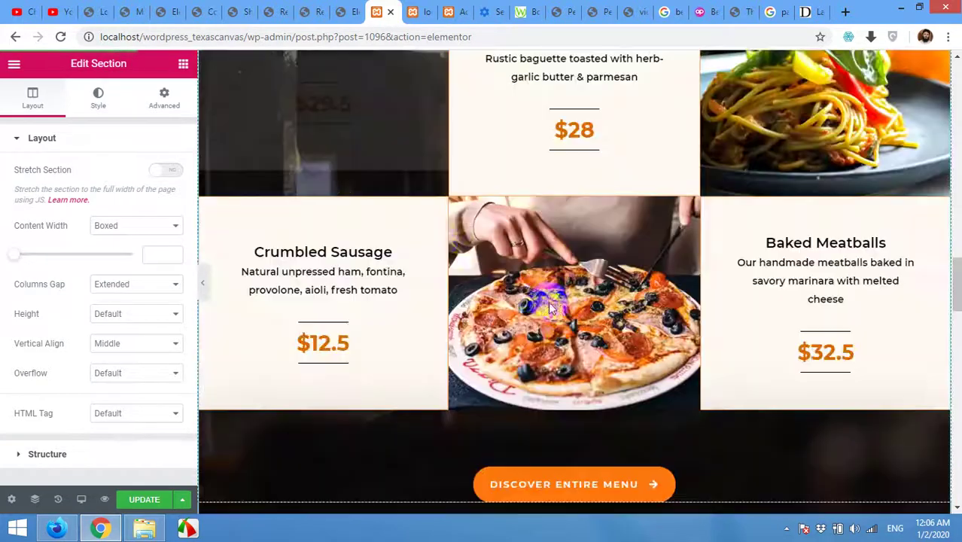
left_click(547, 308)
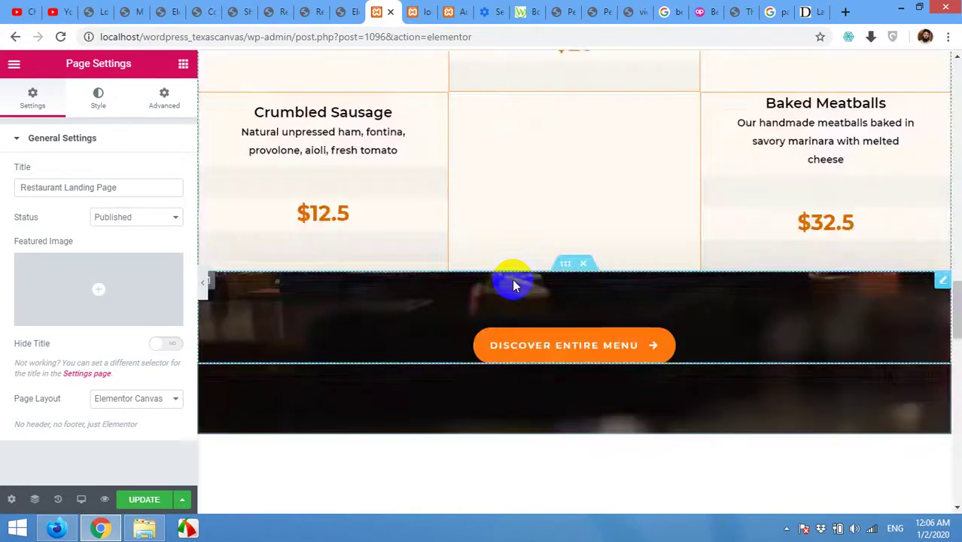
scroll(489, 106, "down", 5)
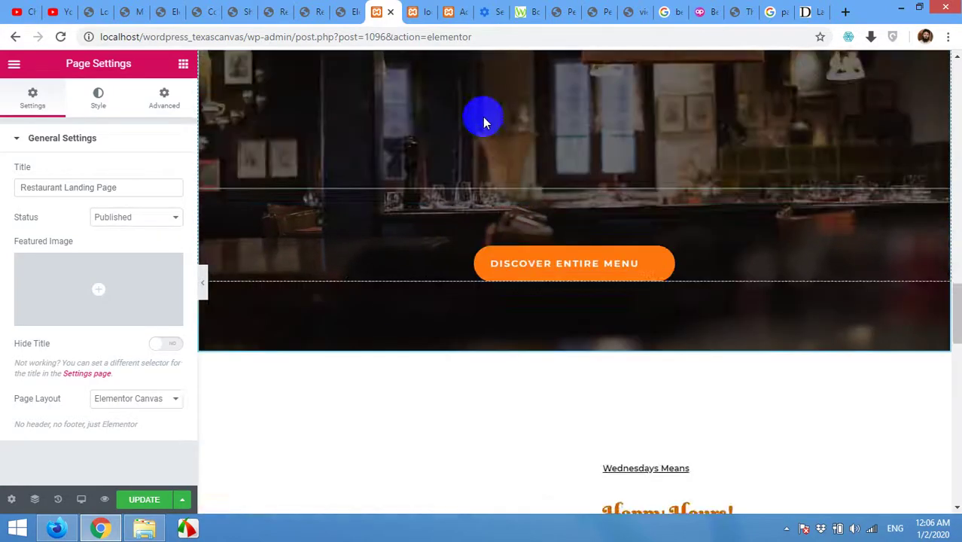
scroll(499, 52, "up", 5)
scroll(445, 61, "down", 1)
scroll(503, 72, "up", 5)
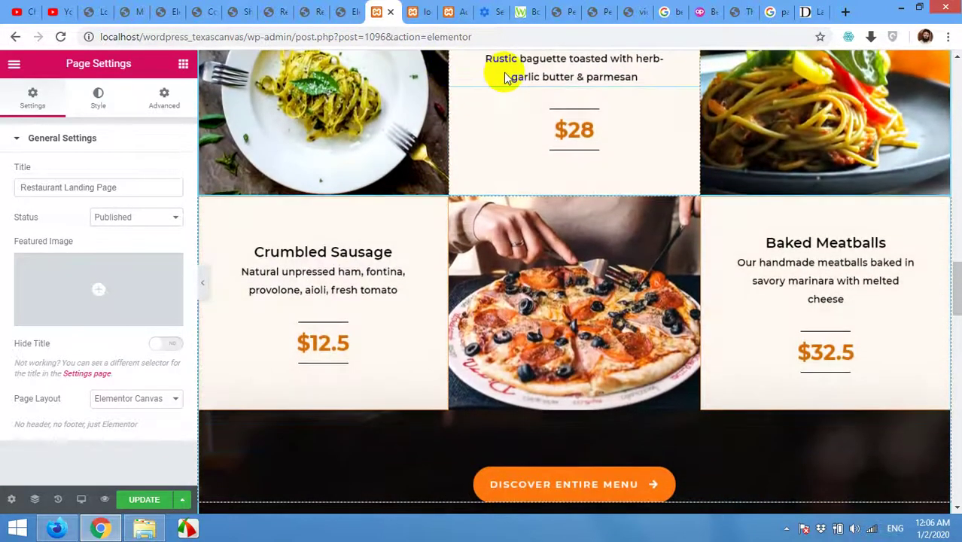
scroll(503, 72, "up", 10)
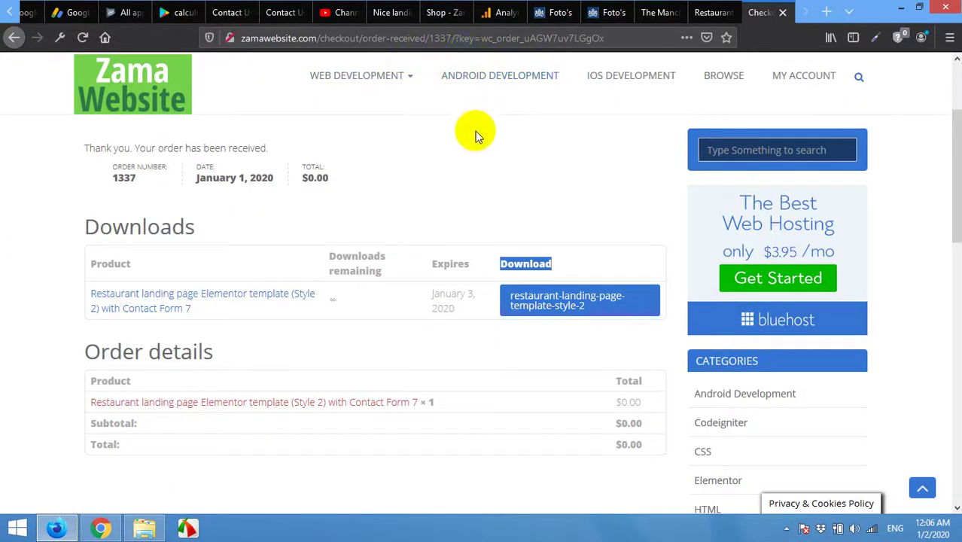
left_click(704, 12)
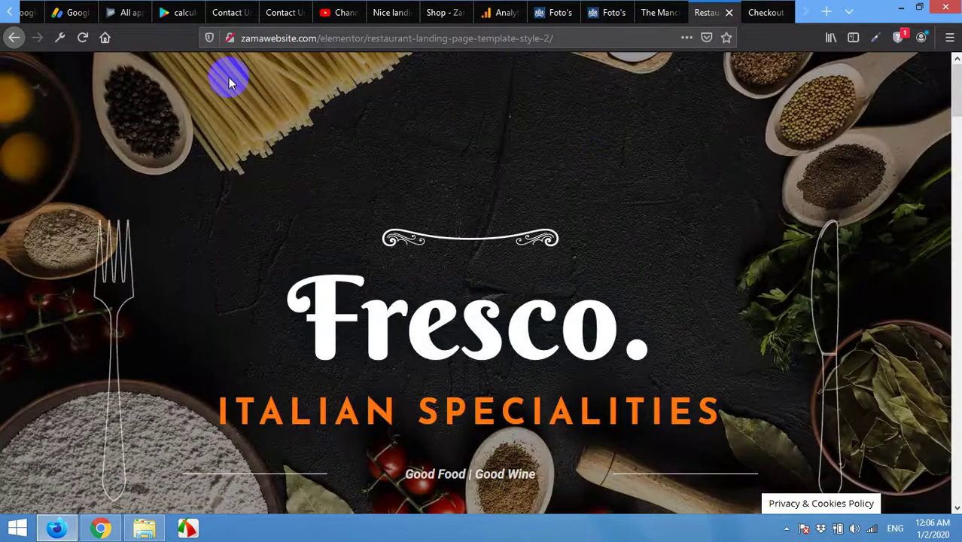
left_click(99, 527)
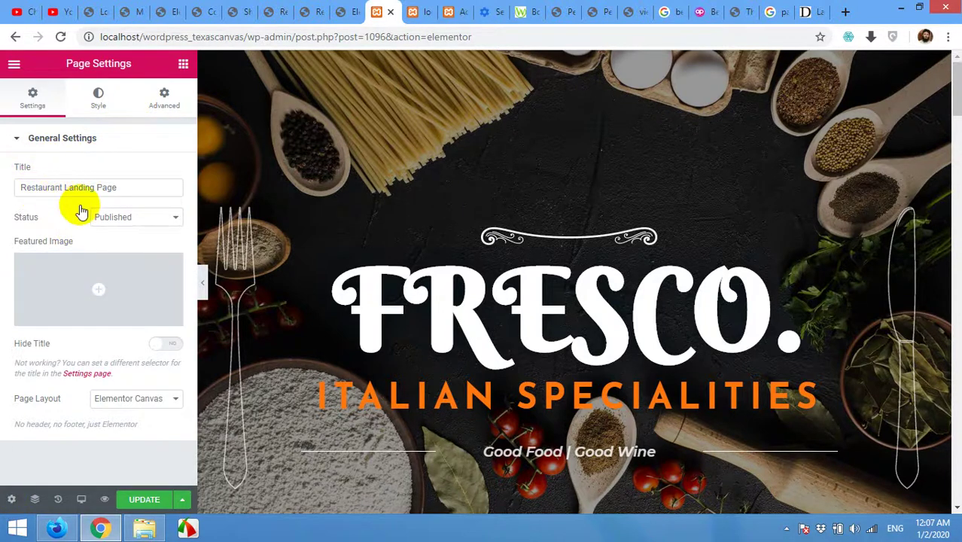
Set the page layout of the Restaurant Landing Page to Elementor Full Width.
left_click(132, 401)
left_click(126, 436)
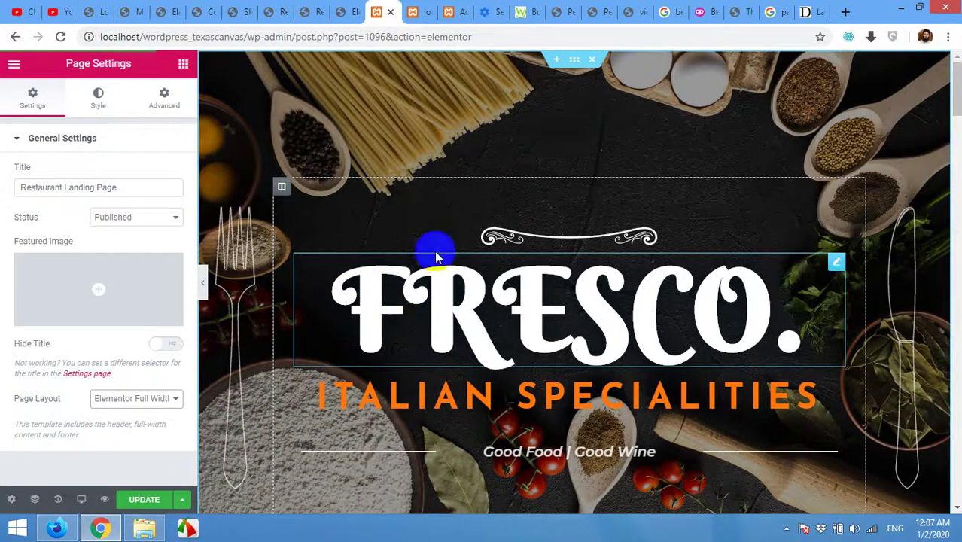
mouse_move(639, 122)
left_mouse_down()
mouse_move(473, 232)
mouse_move(489, 242)
left_mouse_up()
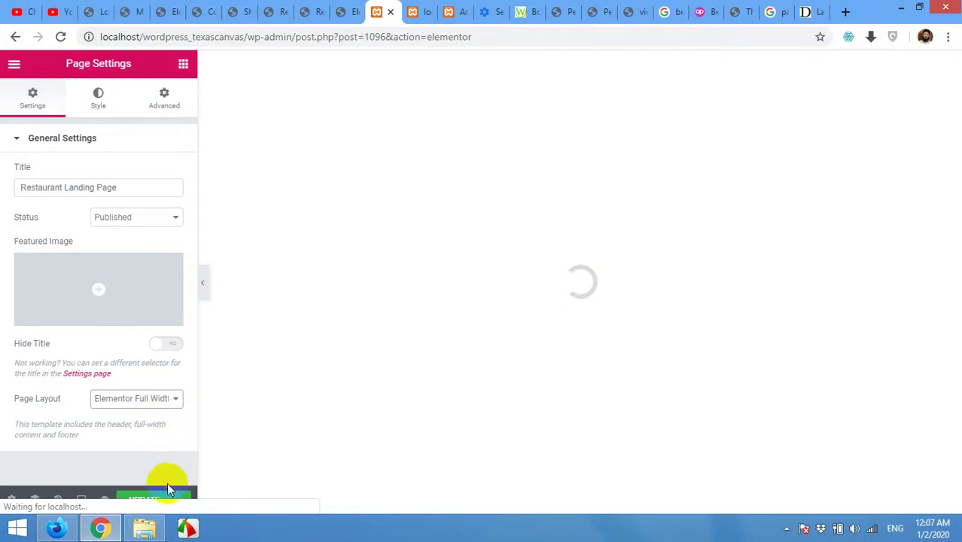
Update the Restaurant Landing Page and open its preview.
left_click(152, 503)
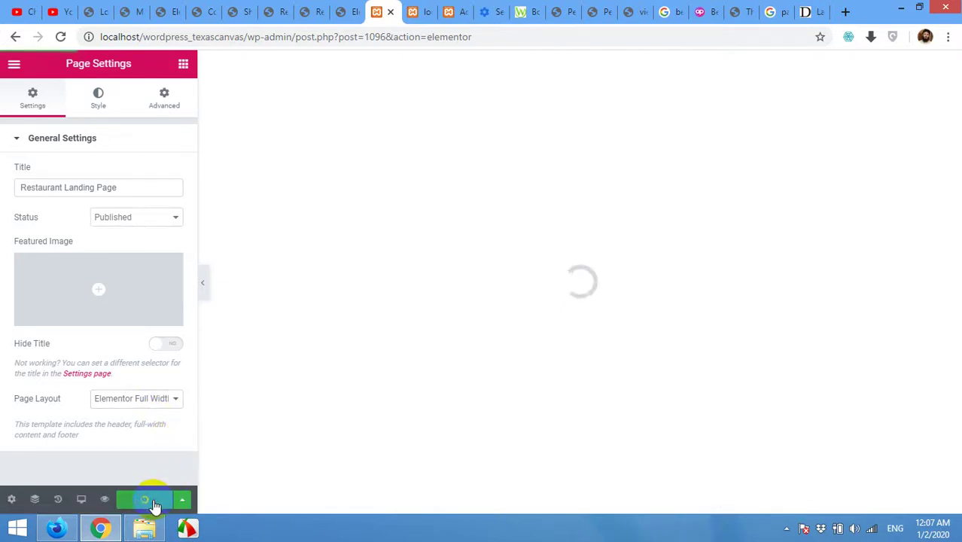
left_click(106, 500)
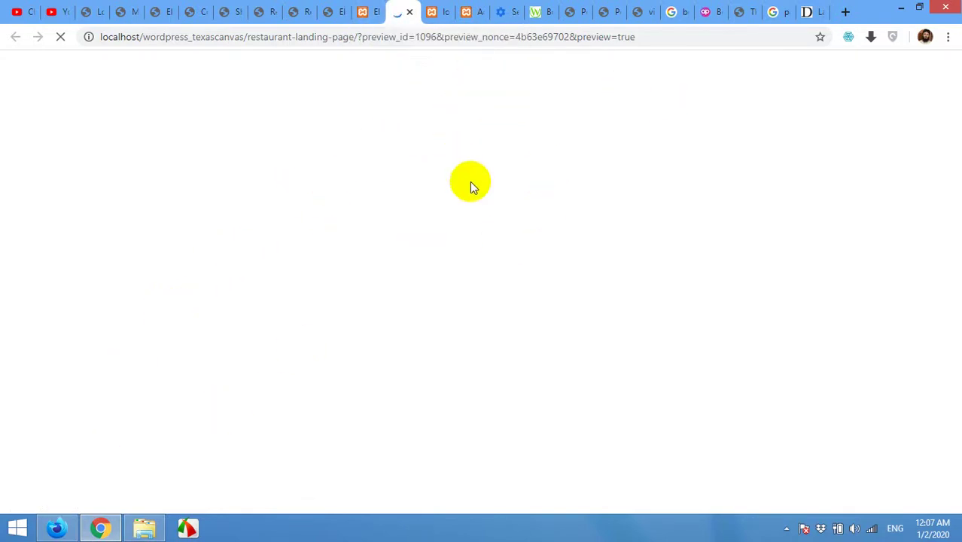
Update the Restaurant Landing Page again in the Elementor editor and return to its preview.
double_click(116, 36)
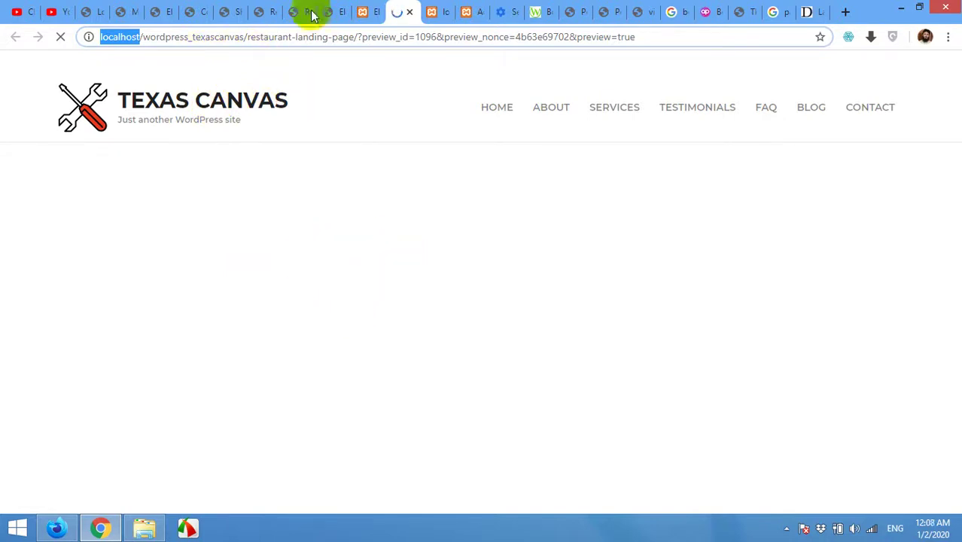
left_click(365, 11)
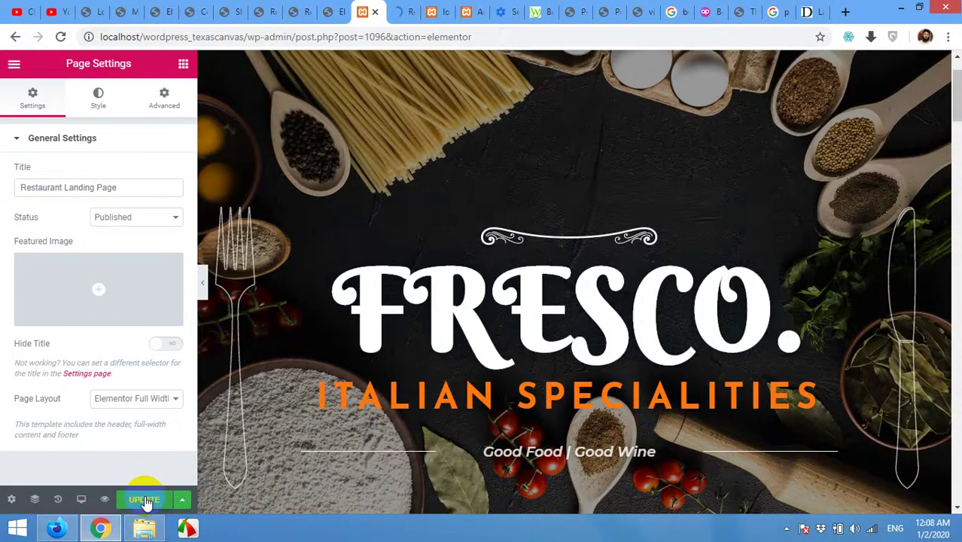
left_click(145, 500)
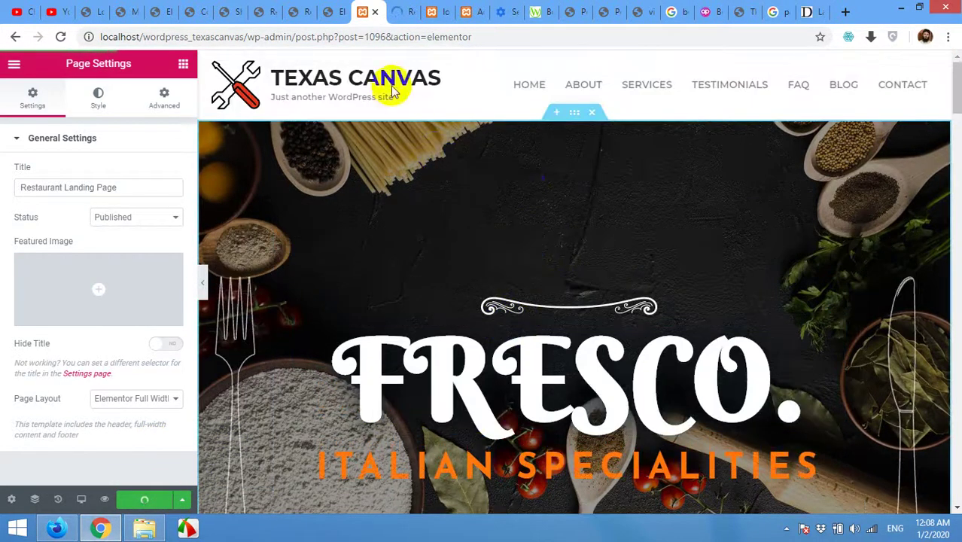
left_click(401, 14)
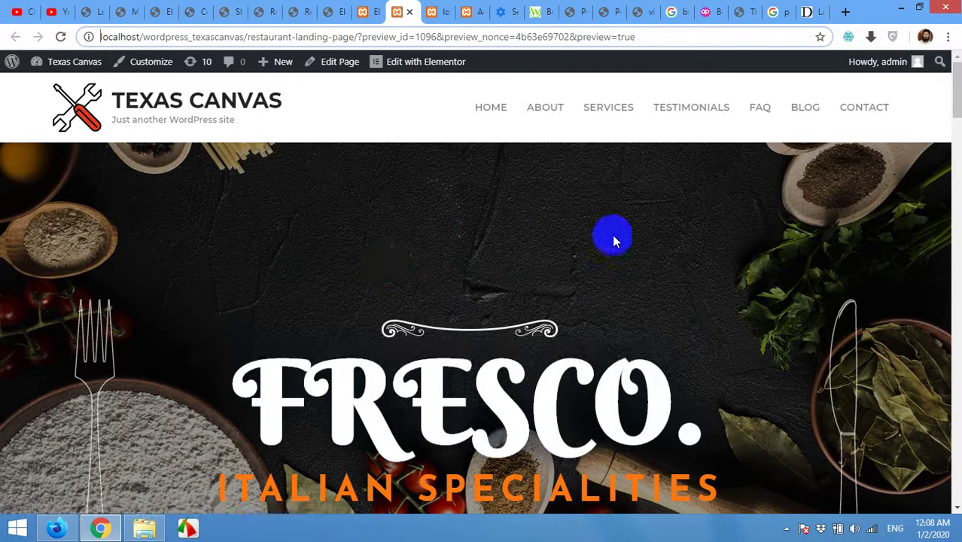
Examine the previewed page from the Fresco hero through the welcome, menu and customer review sections.
scroll(481, 284, "down", 4)
scroll(482, 284, "down", 10)
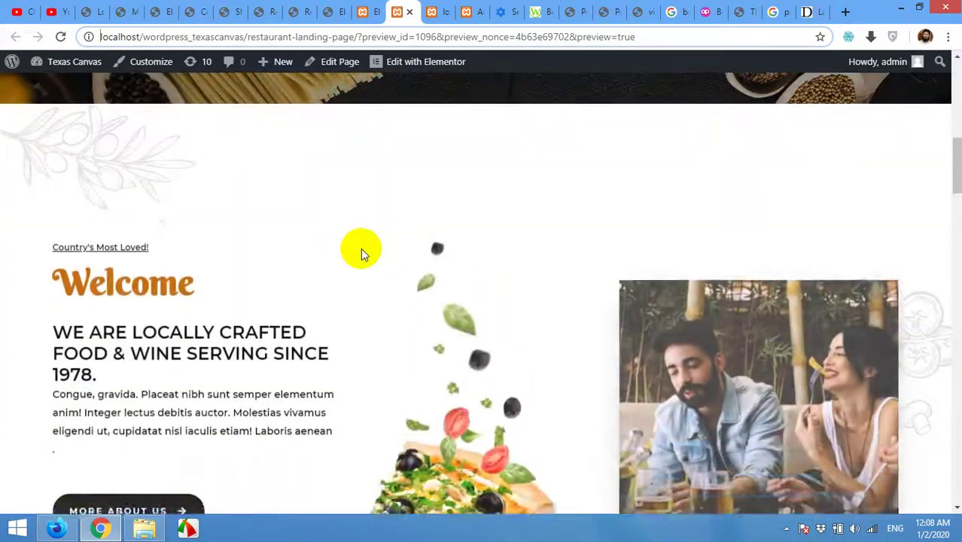
scroll(476, 289, "down", 5)
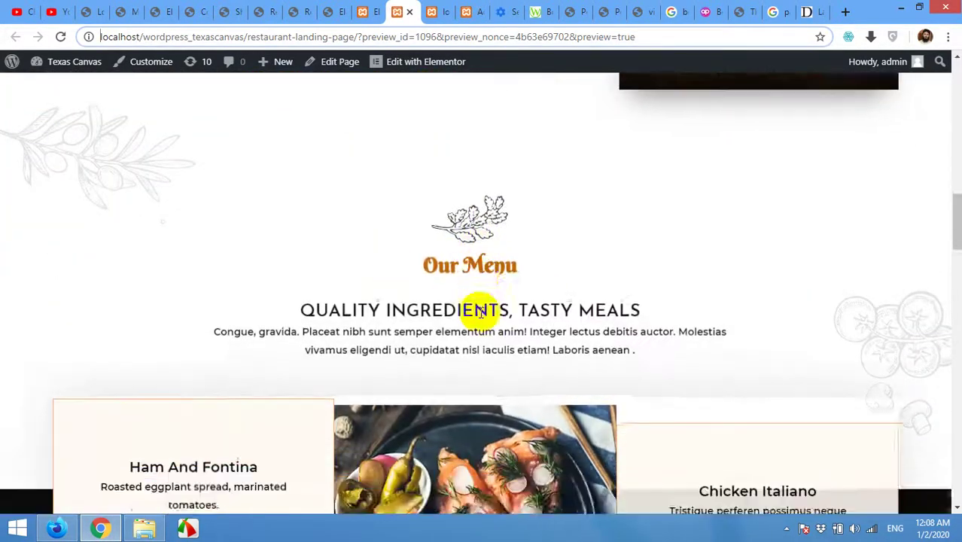
scroll(460, 331, "down", 12)
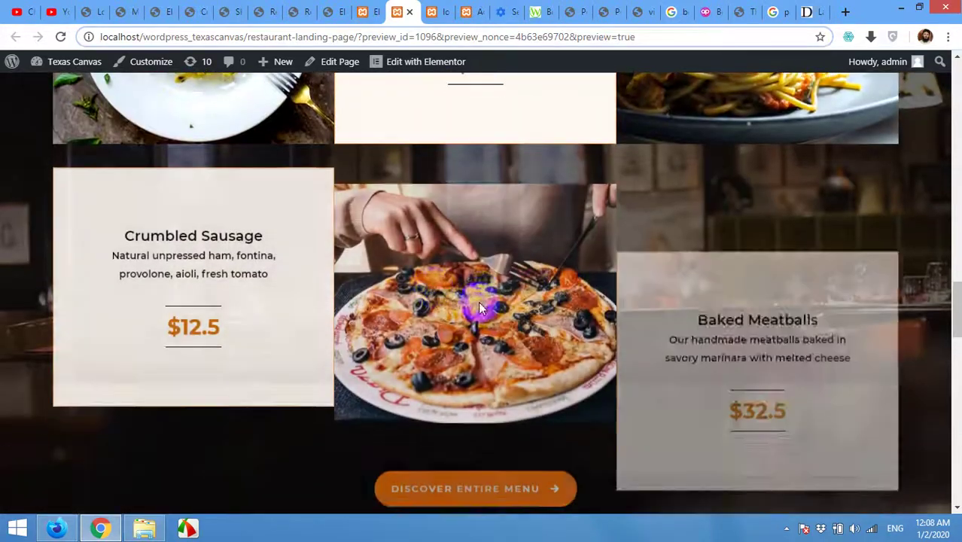
scroll(482, 283, "down", 7)
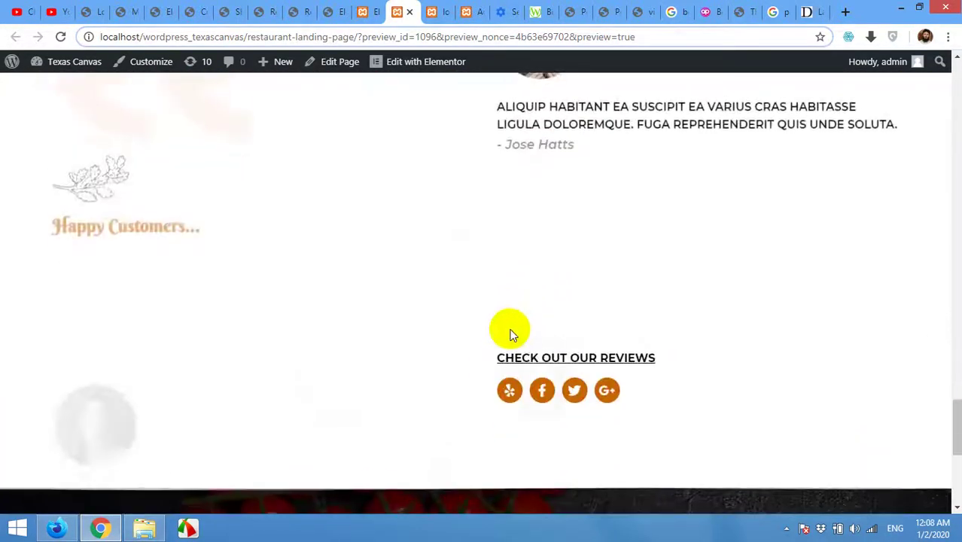
scroll(508, 328, "up", 7)
scroll(511, 334, "up", 15)
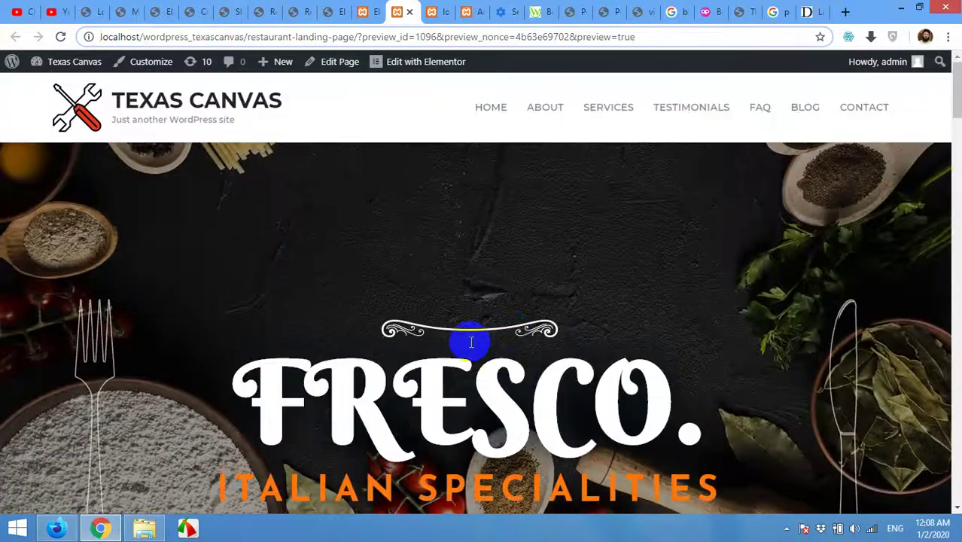
scroll(462, 348, "down", 3)
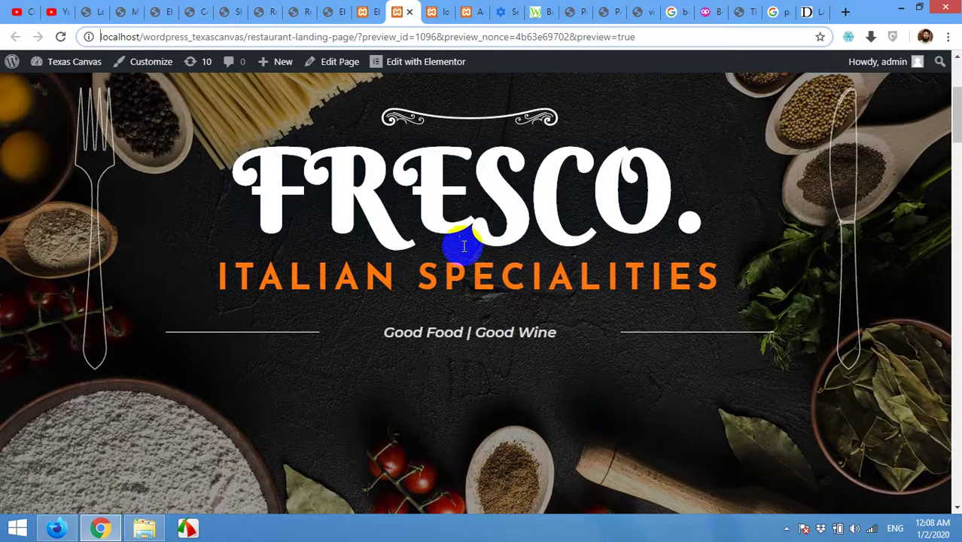
scroll(462, 243, "up", 2)
Return to the Elementor editor and examine the hero section and its boundary with the Welcome section.
left_click(363, 12)
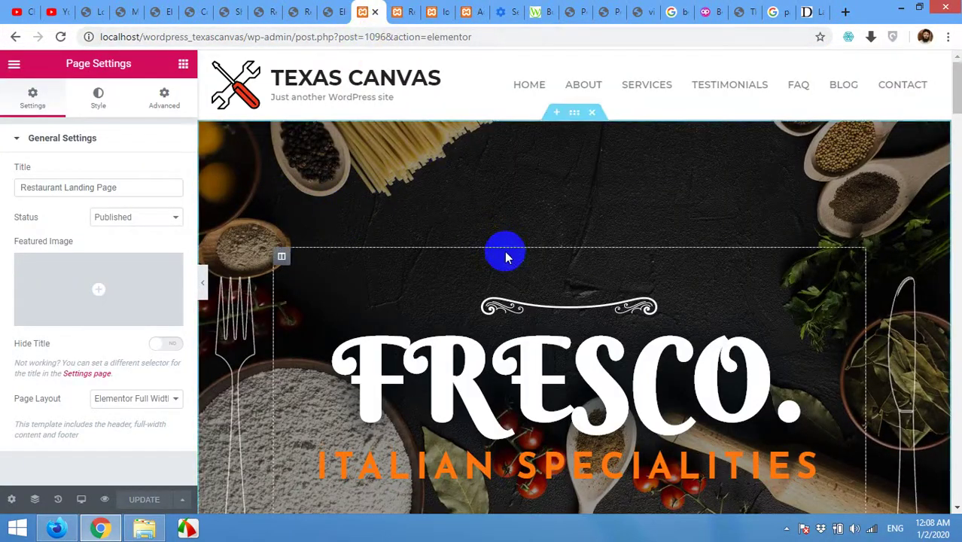
scroll(517, 235, "down", 3)
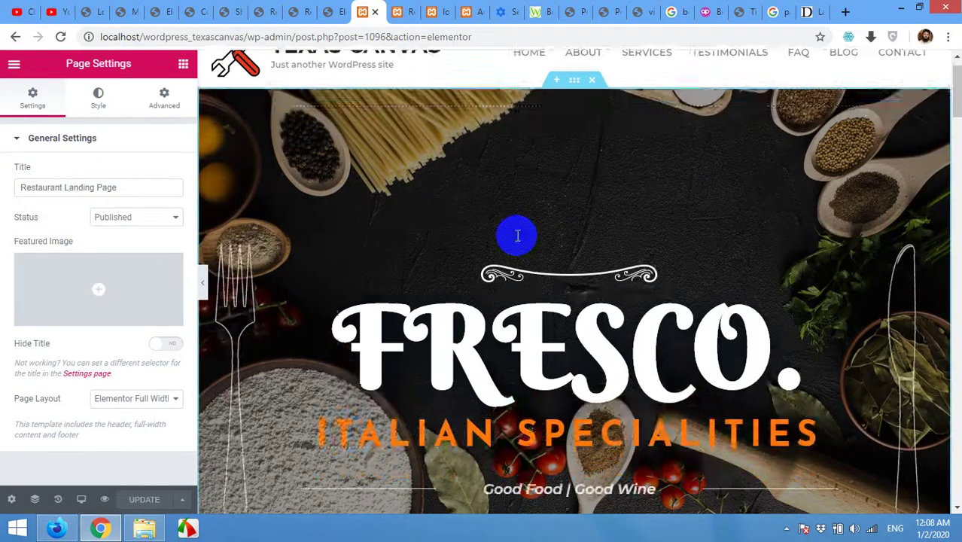
scroll(368, 214, "up", 3)
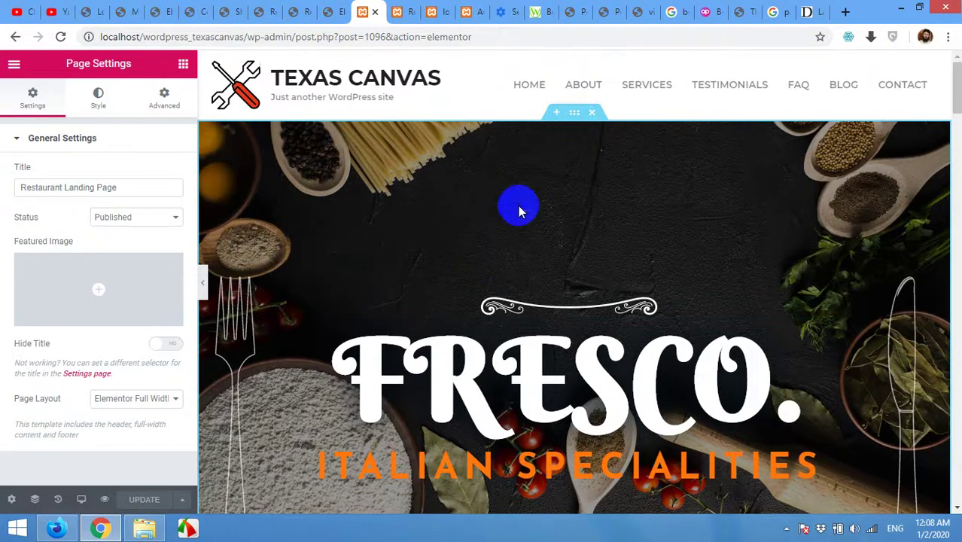
scroll(590, 252, "down", 4)
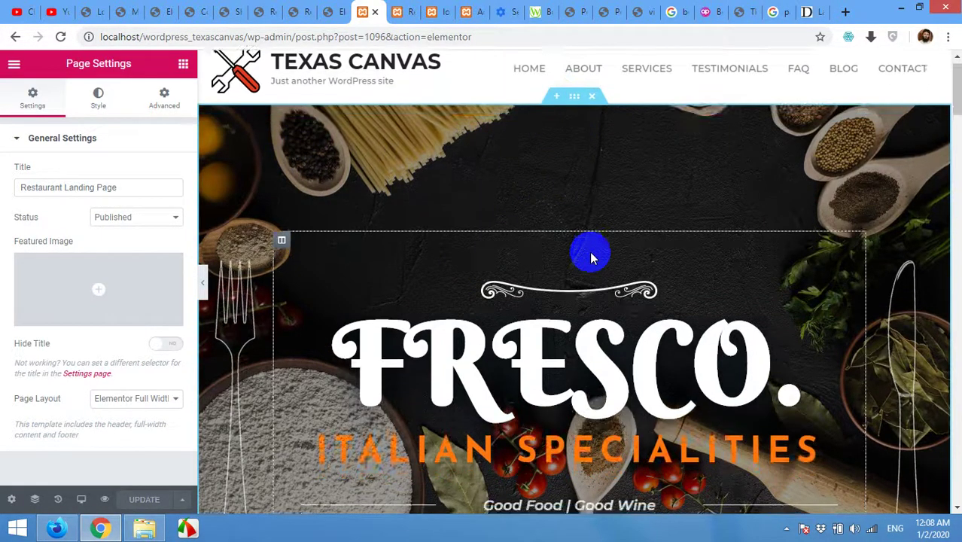
scroll(591, 257, "down", 2)
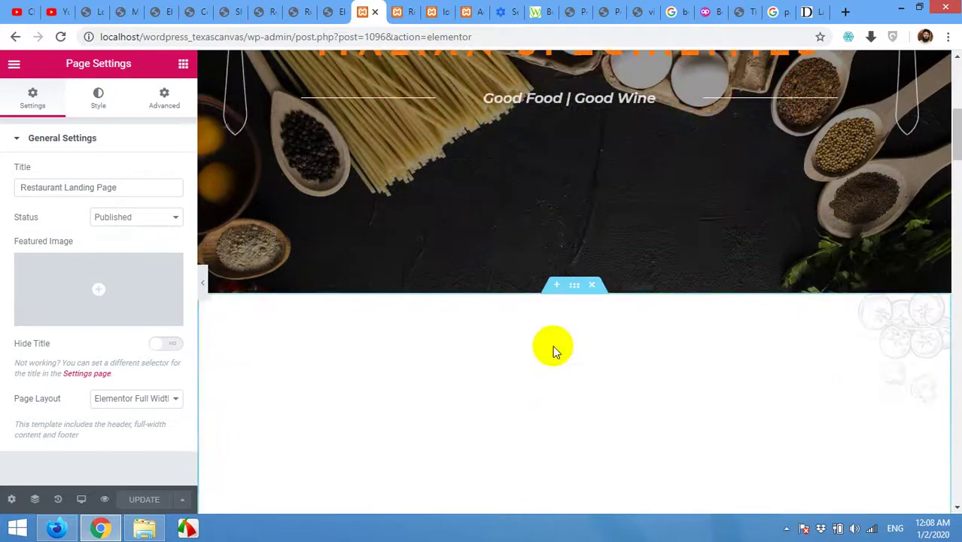
left_click(578, 289)
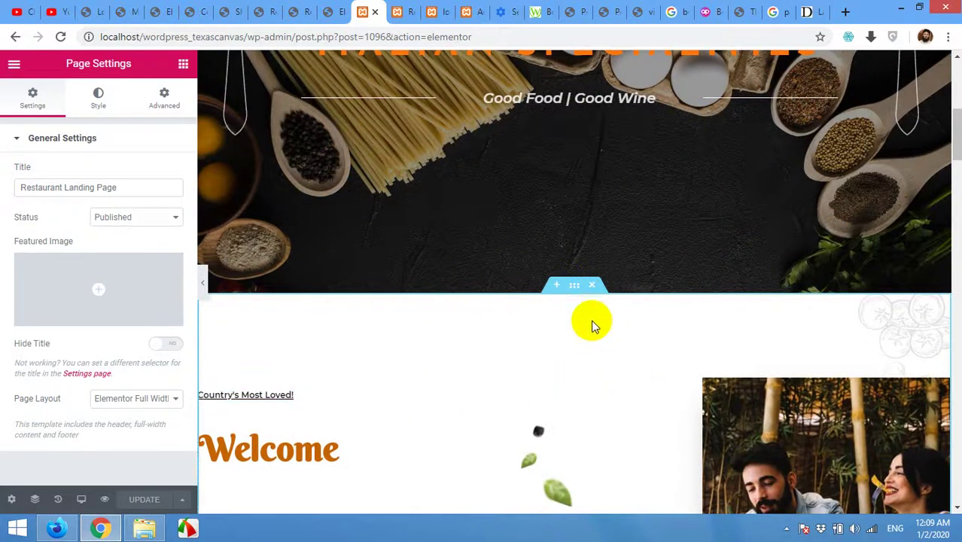
left_click(575, 290)
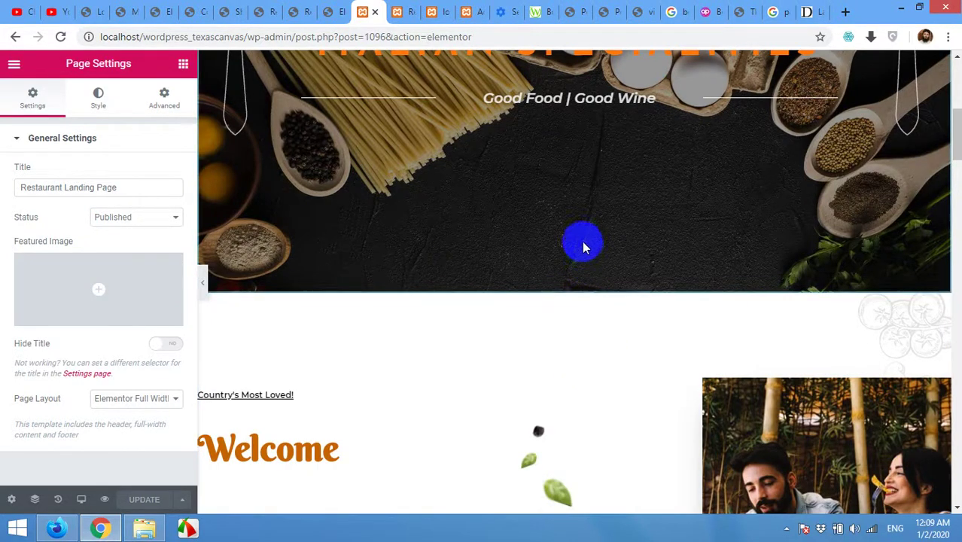
scroll(562, 222, "up", 5)
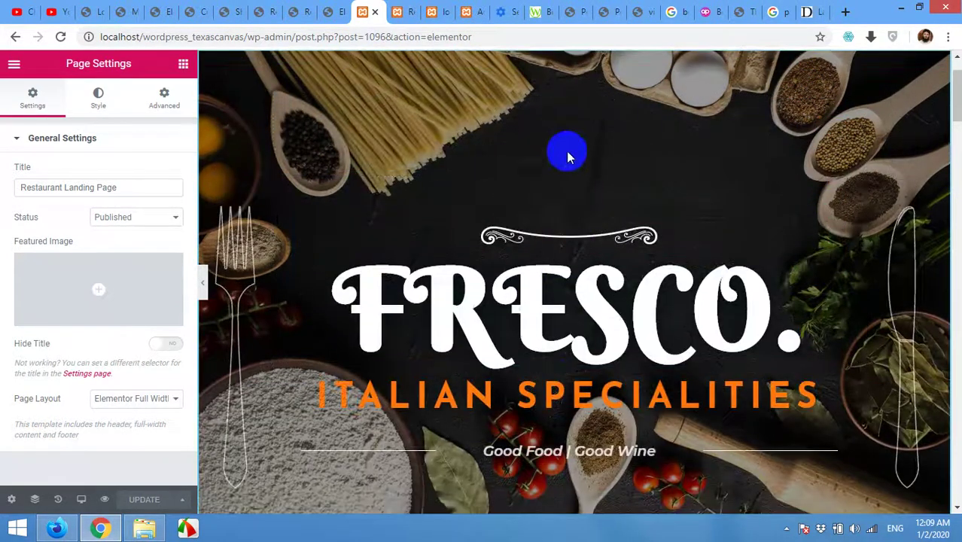
scroll(566, 150, "up", 1)
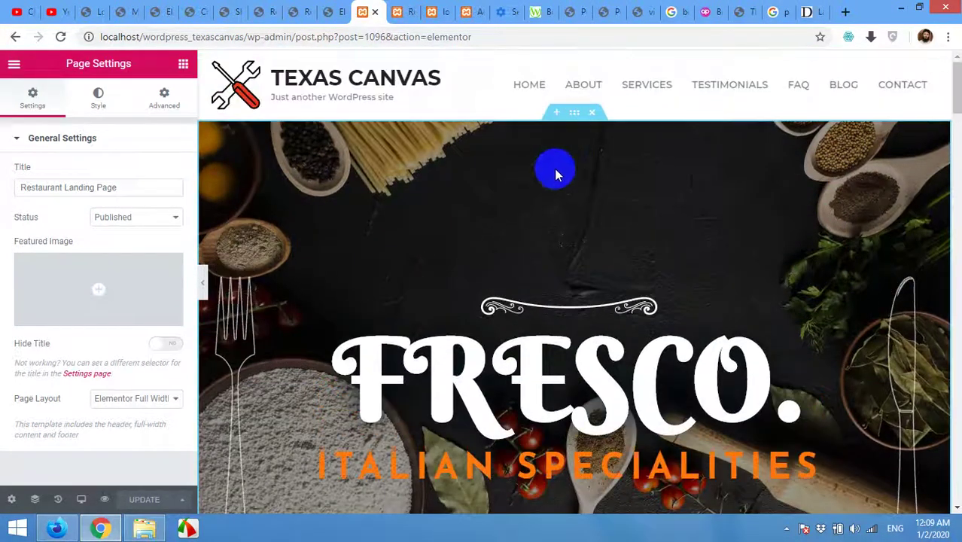
Replace the hero section's background image with pic34-free-img.jpg from the media library.
left_click(573, 114)
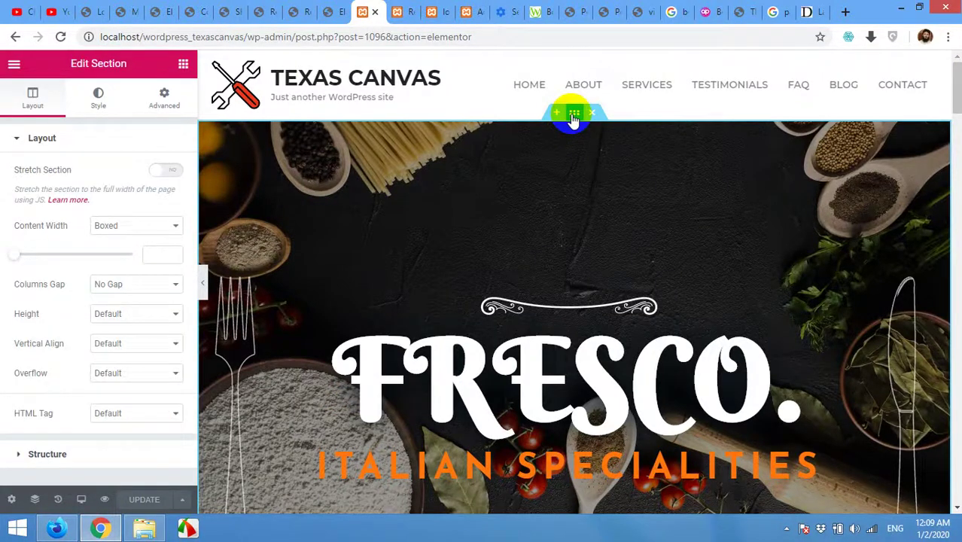
left_click(96, 109)
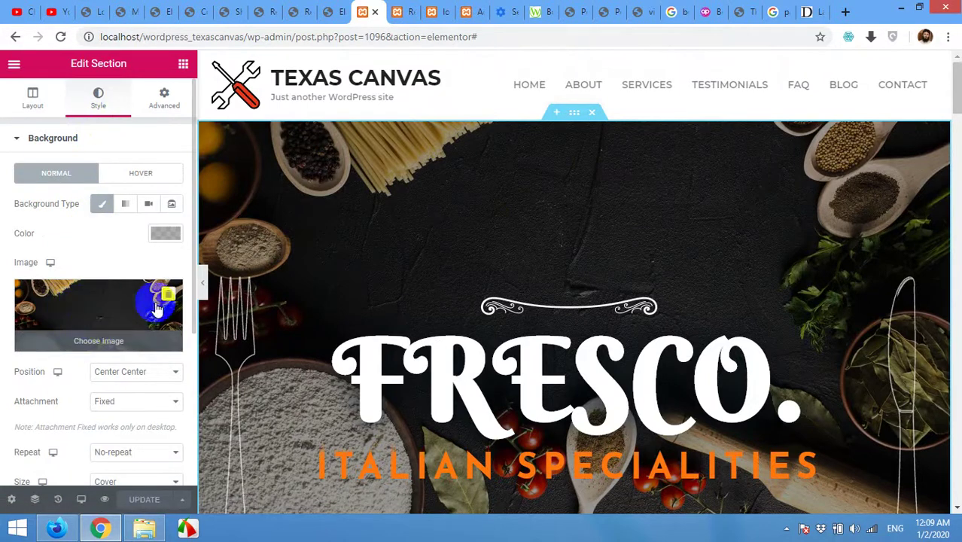
left_click(107, 307)
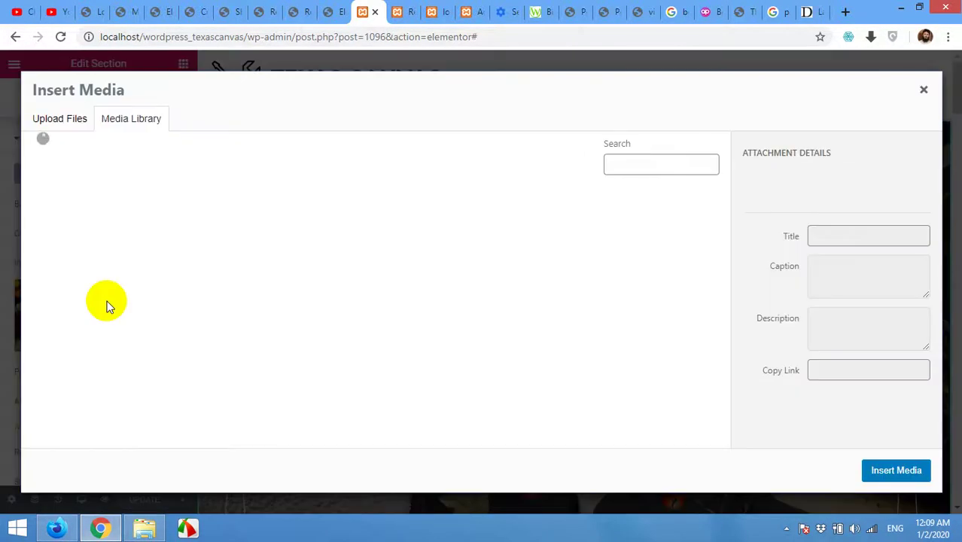
left_click(76, 128)
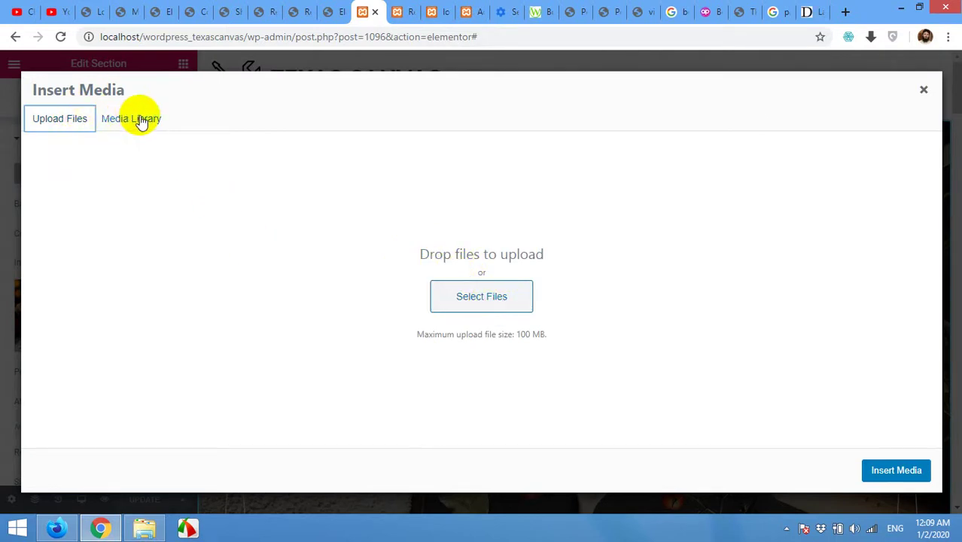
left_click(117, 127)
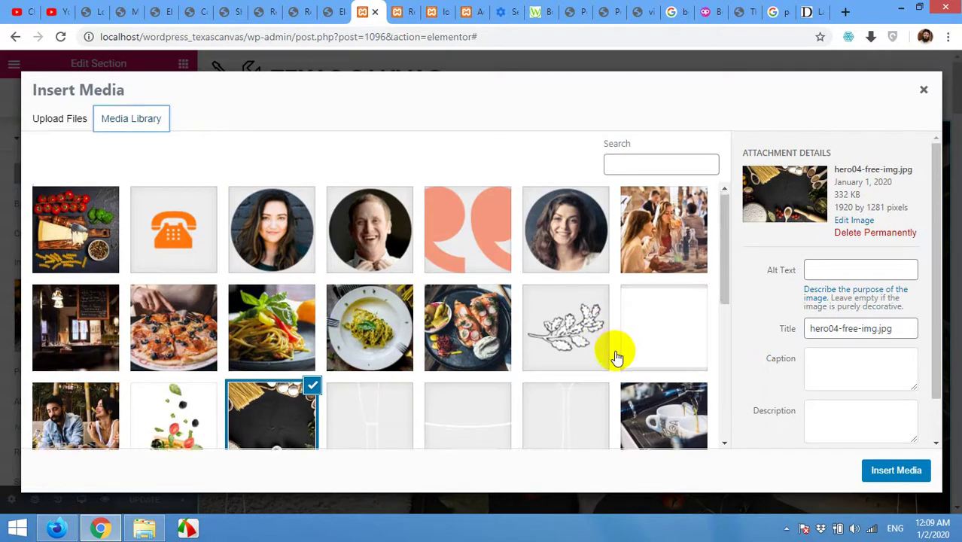
scroll(307, 228, "down", 2)
left_click(284, 220)
scroll(494, 311, "up", 2)
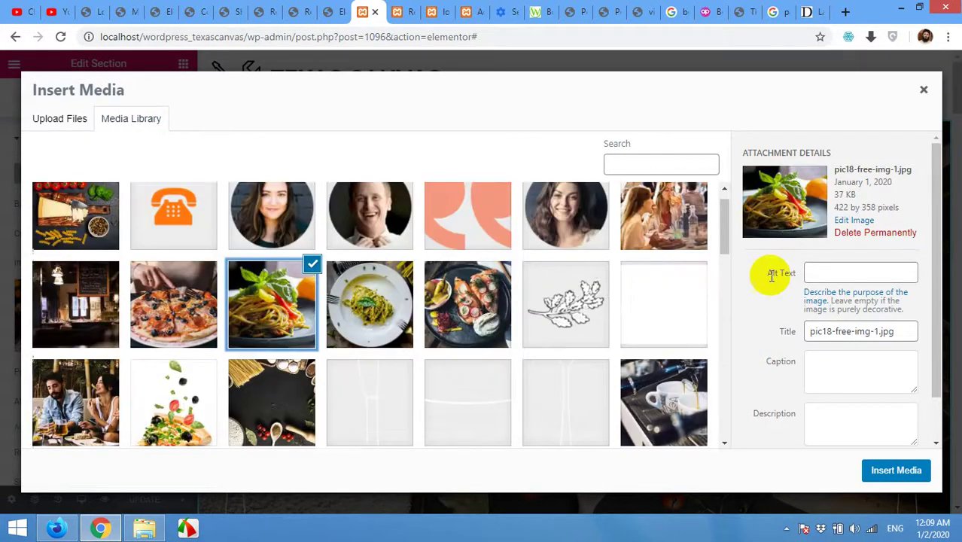
left_click(657, 241)
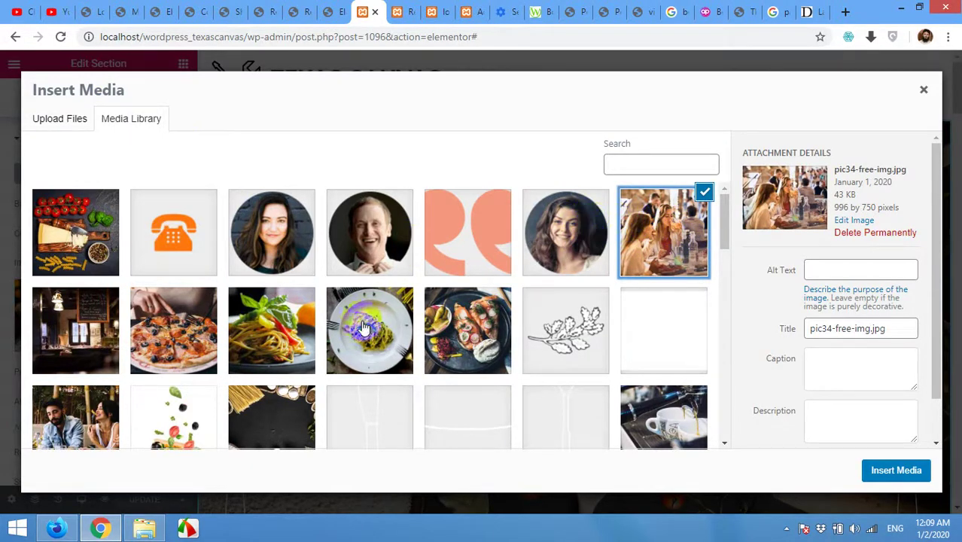
scroll(445, 314, "down", 1)
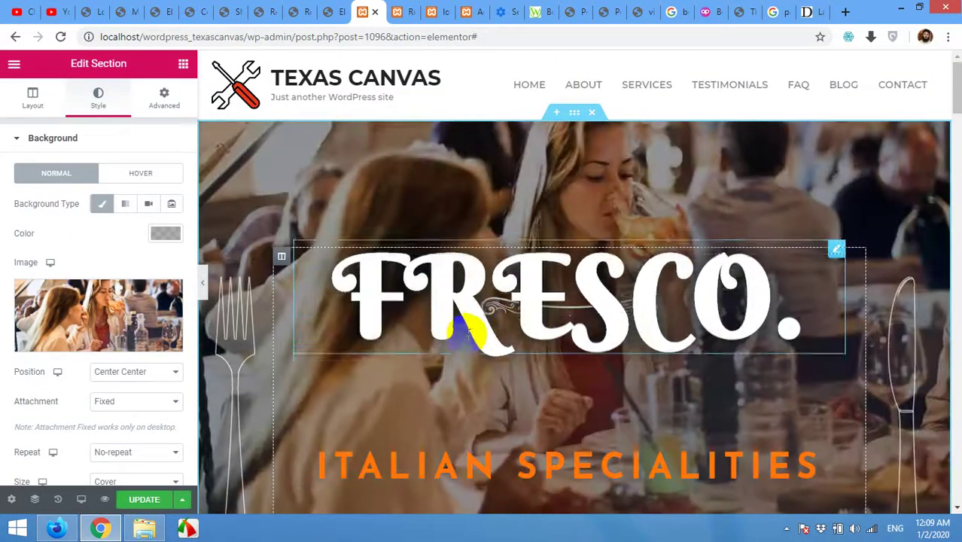
Change the hero heading's title to "Fresco Sweets".
scroll(451, 323, "down", 2)
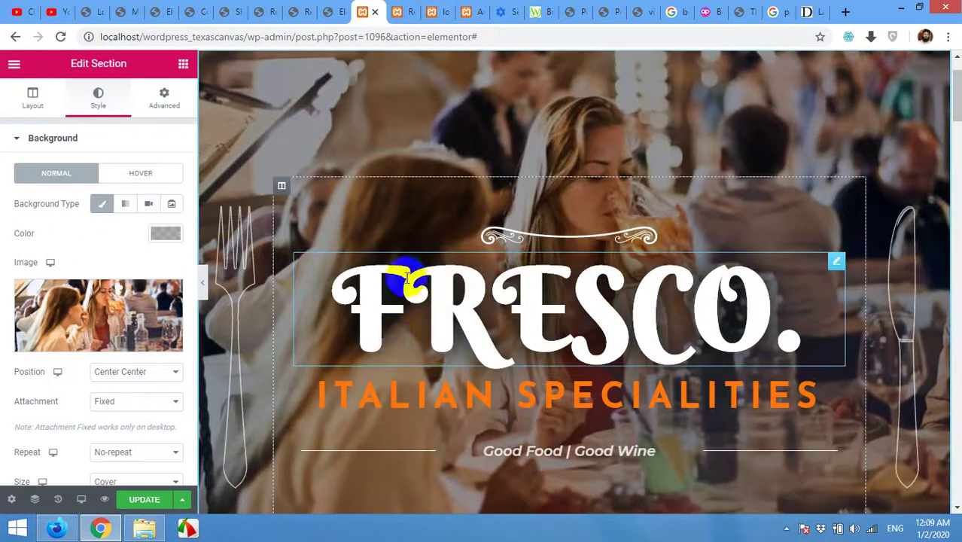
left_click(529, 303)
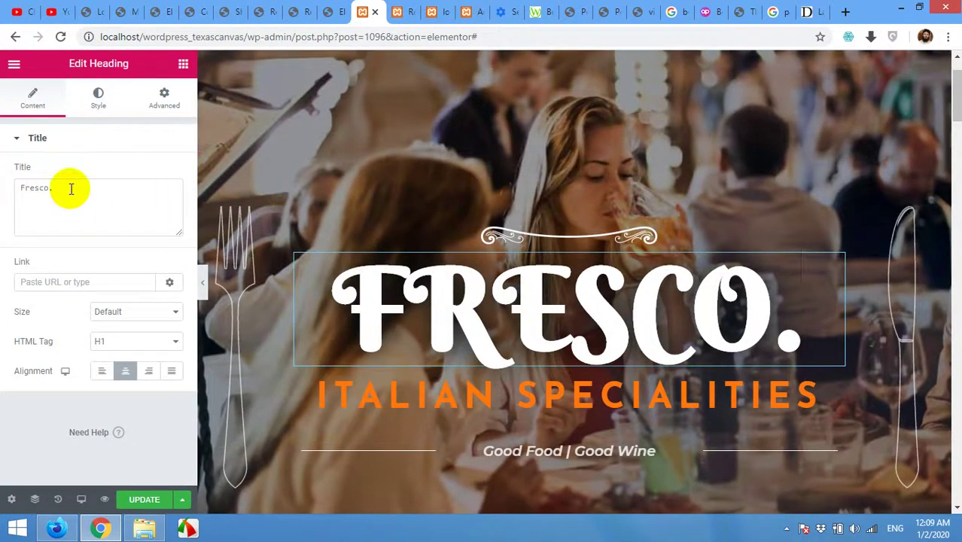
left_click_drag(71, 188, 25, 187)
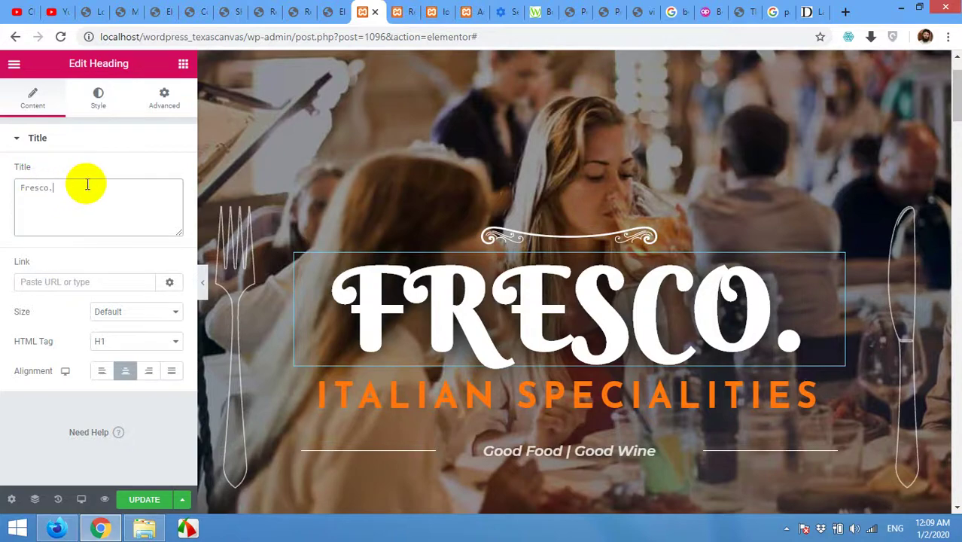
type("=")
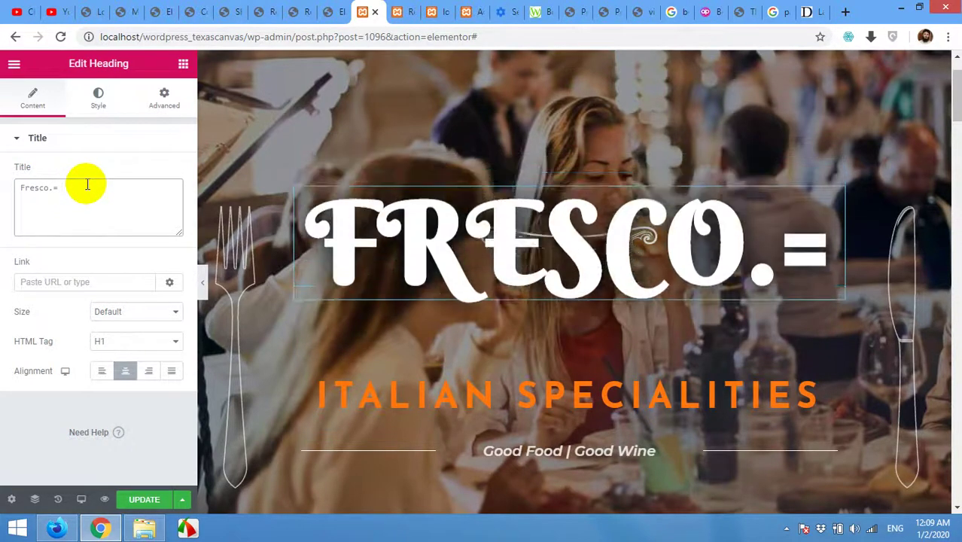
key("BackSpace")
key("BackSpace")
type("Sweets")
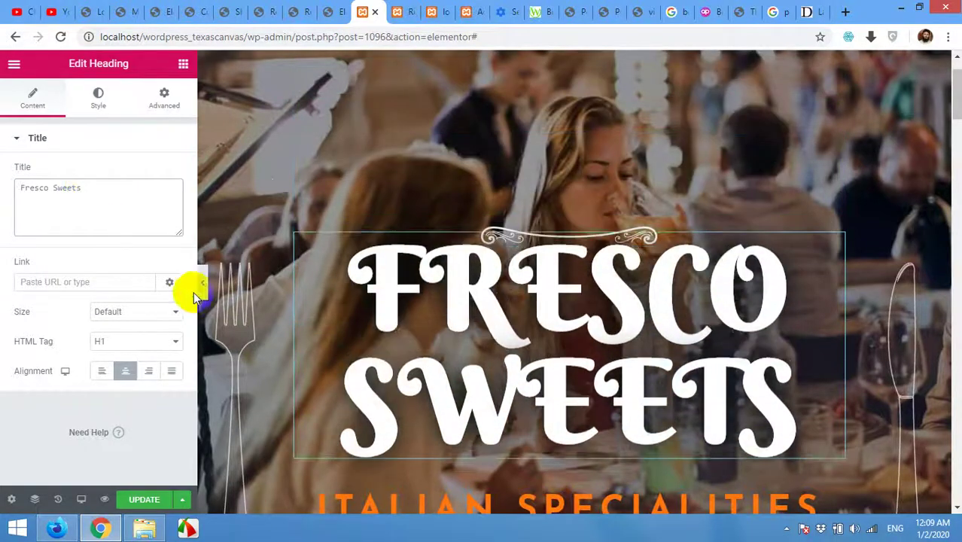
Restore the hero heading's title to "Fresco.".
left_click(596, 363)
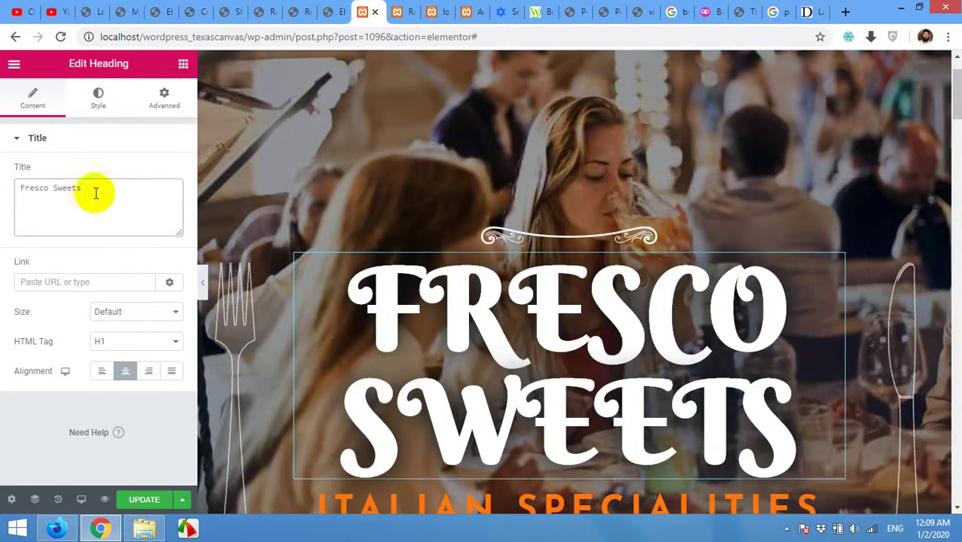
key("BackSpace")
key("BackSpace")
key("BackSpace")
key("BackSpace")
key("BackSpace")
key("BackSpace")
key("BackSpace")
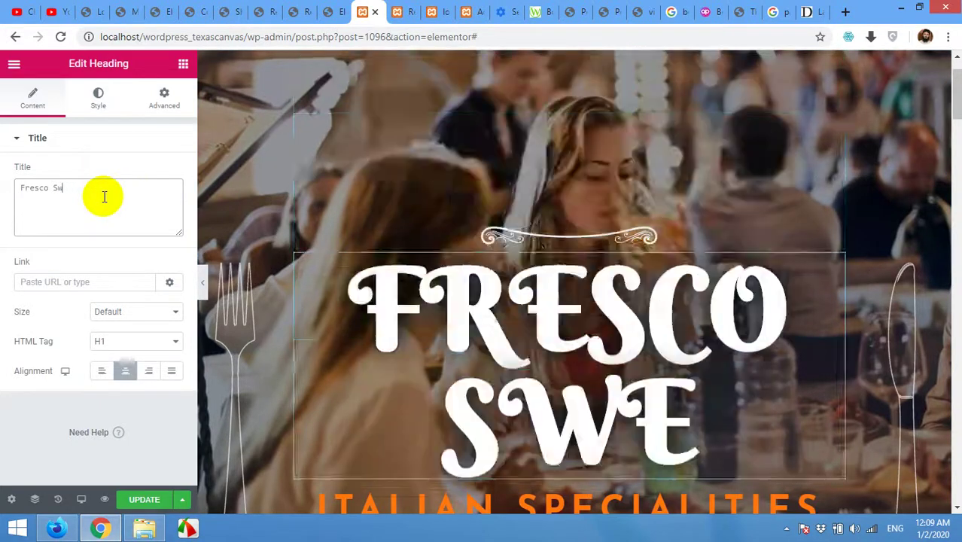
type(".")
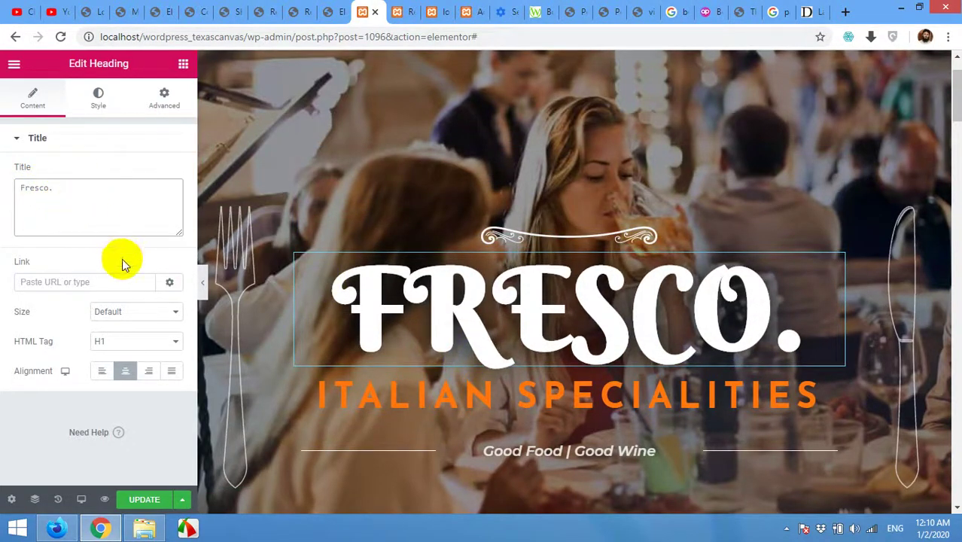
Open the "italian specialities" heading for editing and examine its title text and HTML tag options.
left_click(468, 394)
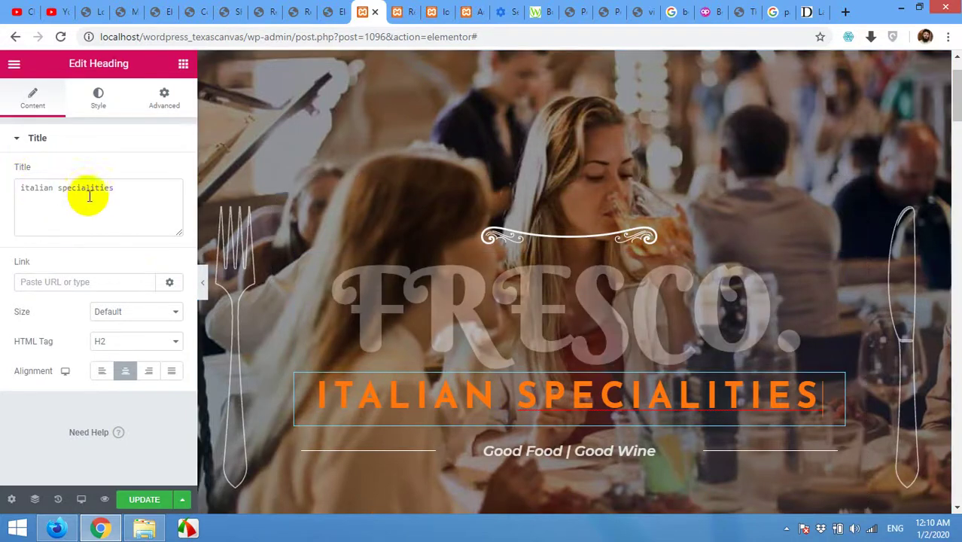
left_click_drag(146, 193, 9, 189)
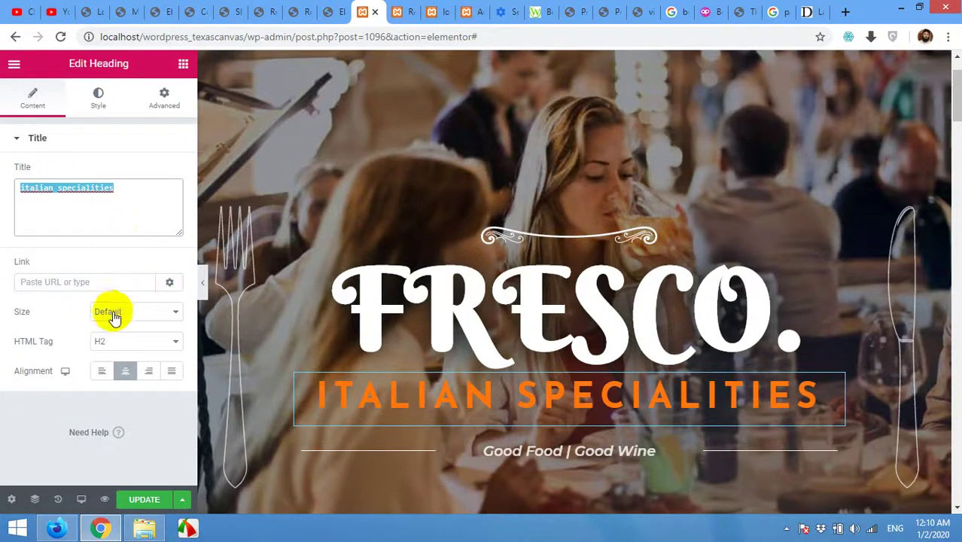
left_click(111, 348)
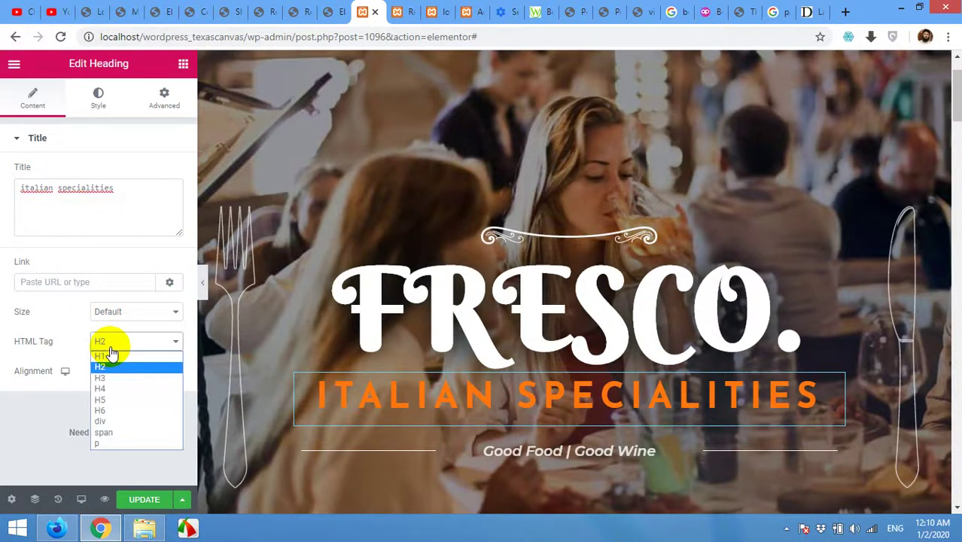
left_click(110, 349)
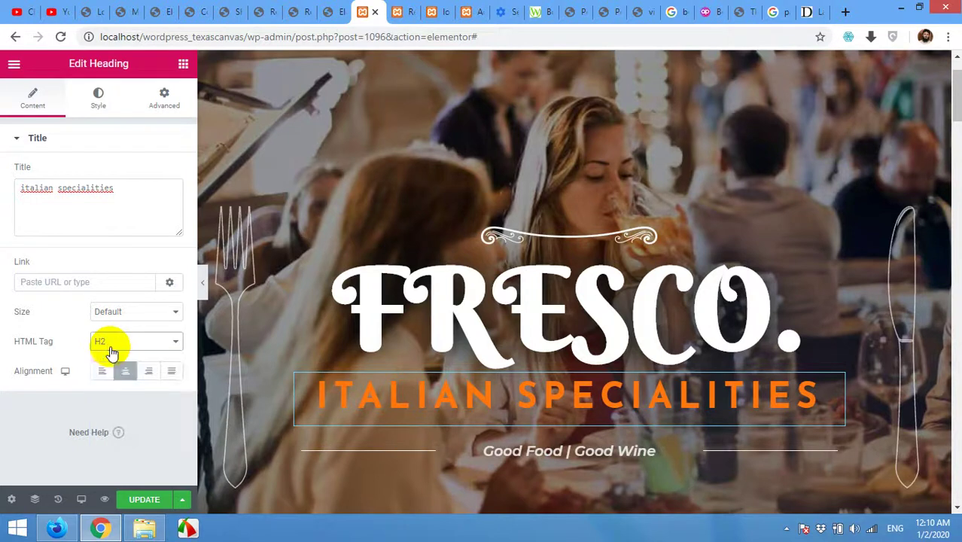
Try left, right and justified alignment on the "italian specialities" heading, then restore center alignment.
left_click(105, 372)
left_click(146, 371)
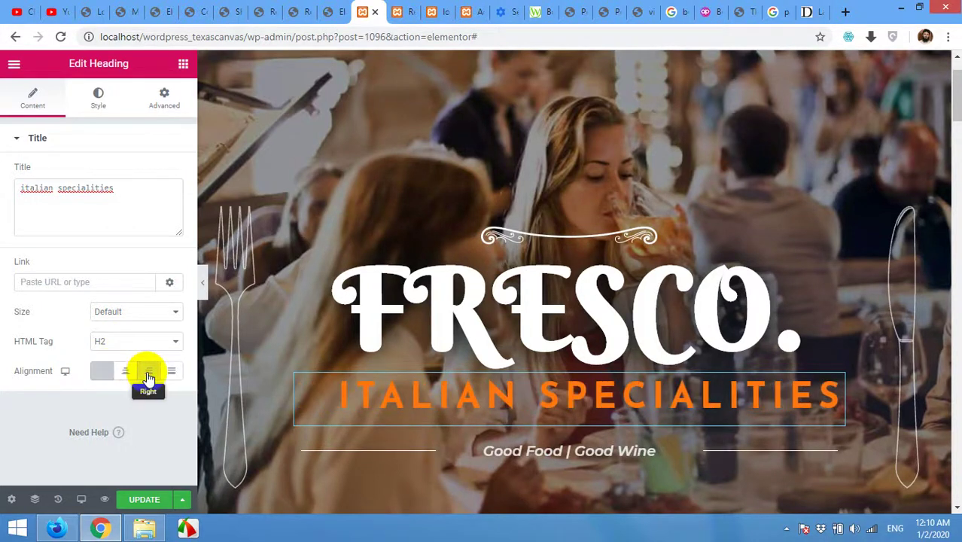
left_click(172, 372)
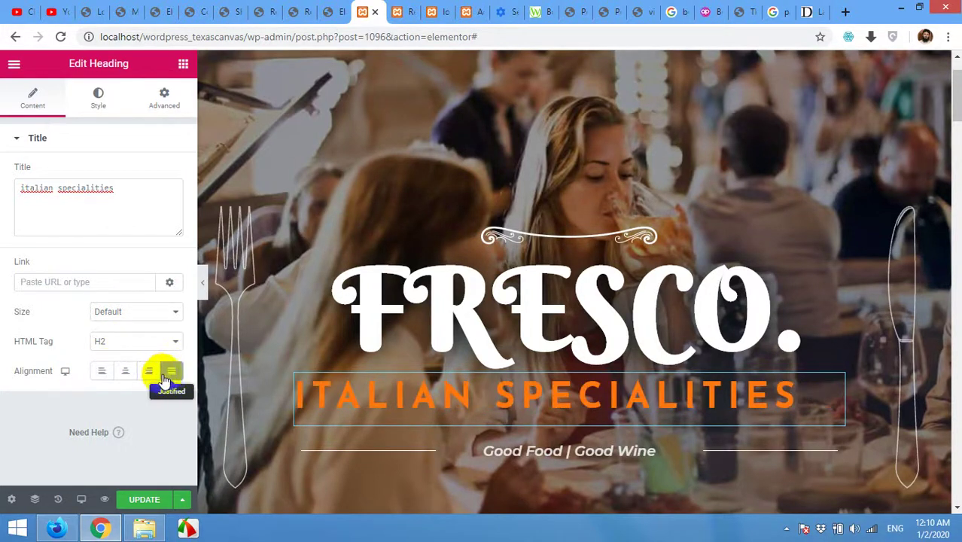
left_click(127, 370)
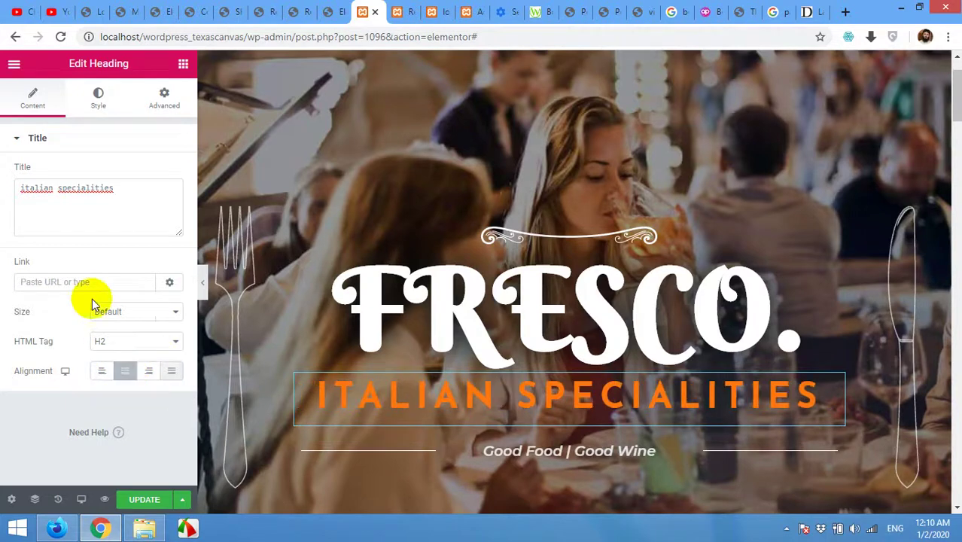
Examine the "italian specialities" heading's style settings, including its typography options from font family to letter spacing.
left_click(105, 108)
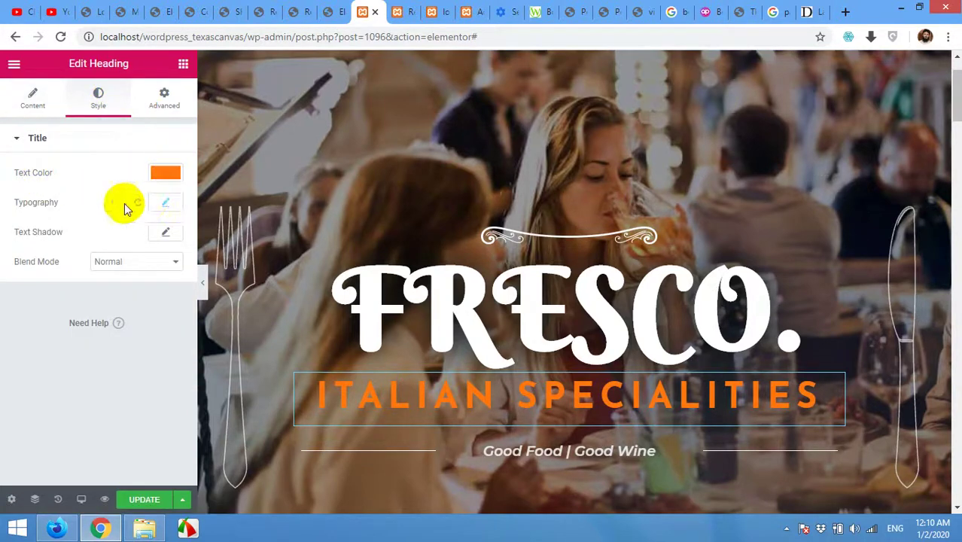
left_click(166, 205)
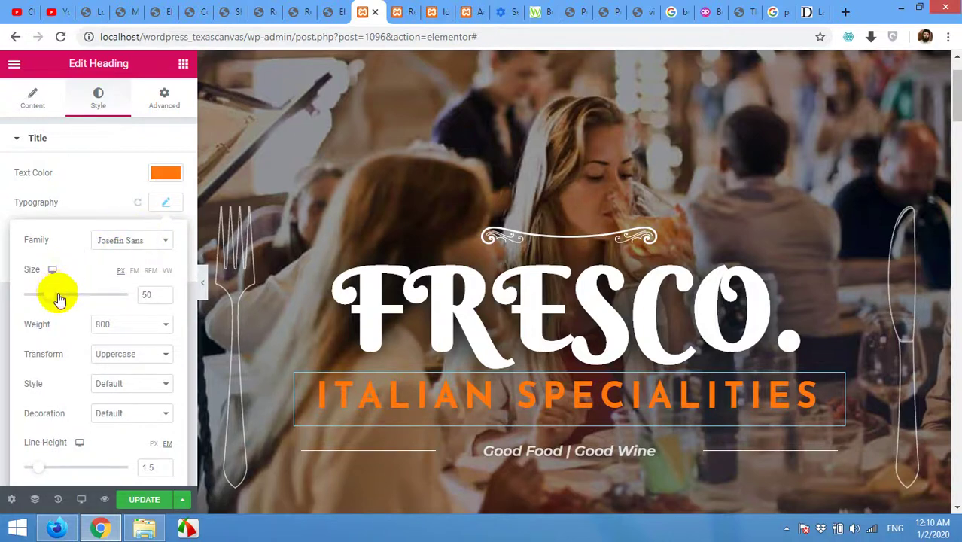
scroll(121, 399, "down", 1)
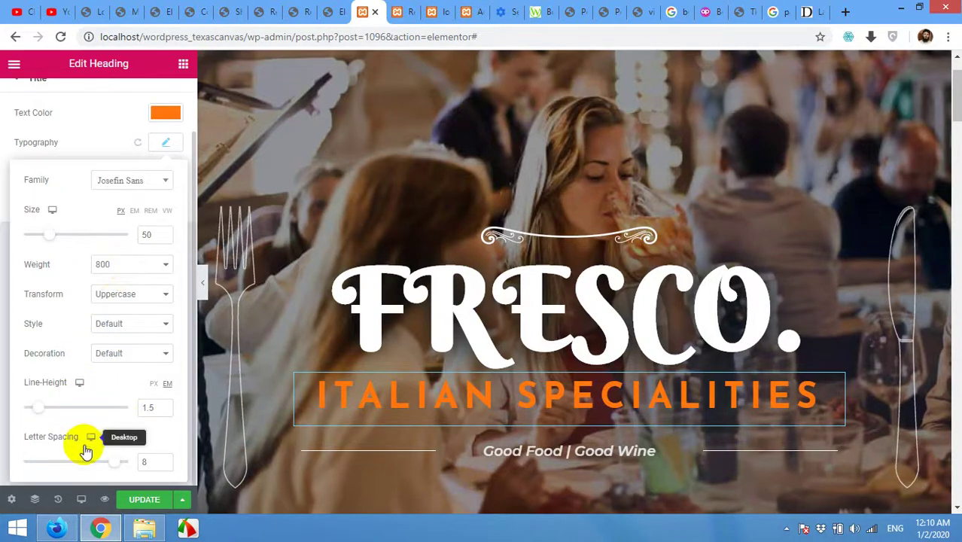
scroll(109, 357, "up", 1)
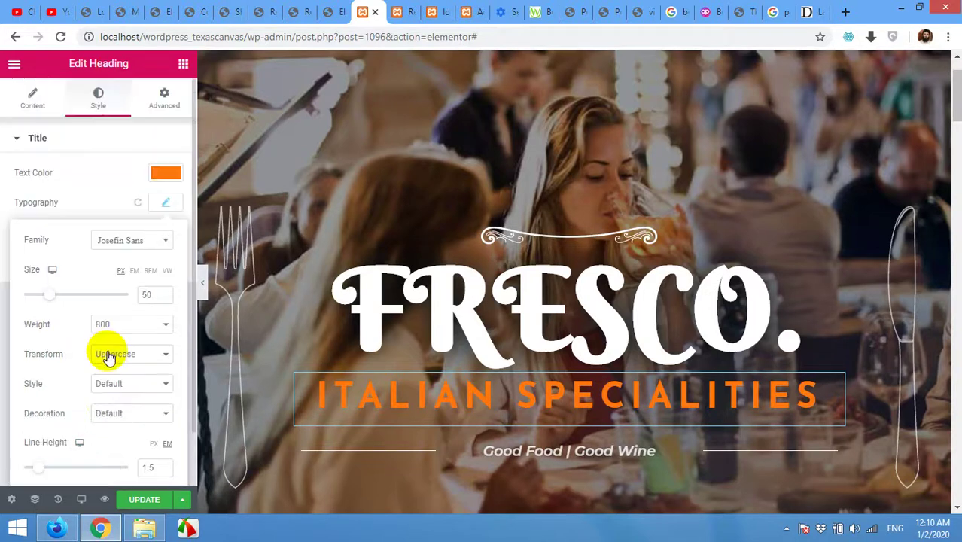
left_click(87, 176)
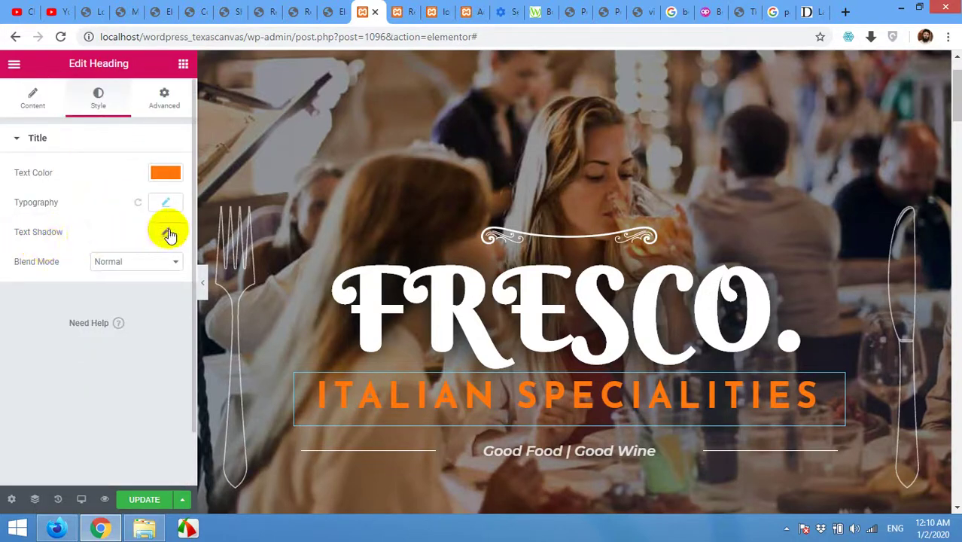
Try a top margin of 1 px on the "italian specialities" heading, reset it to 0, and review its other advanced settings.
left_click(162, 99)
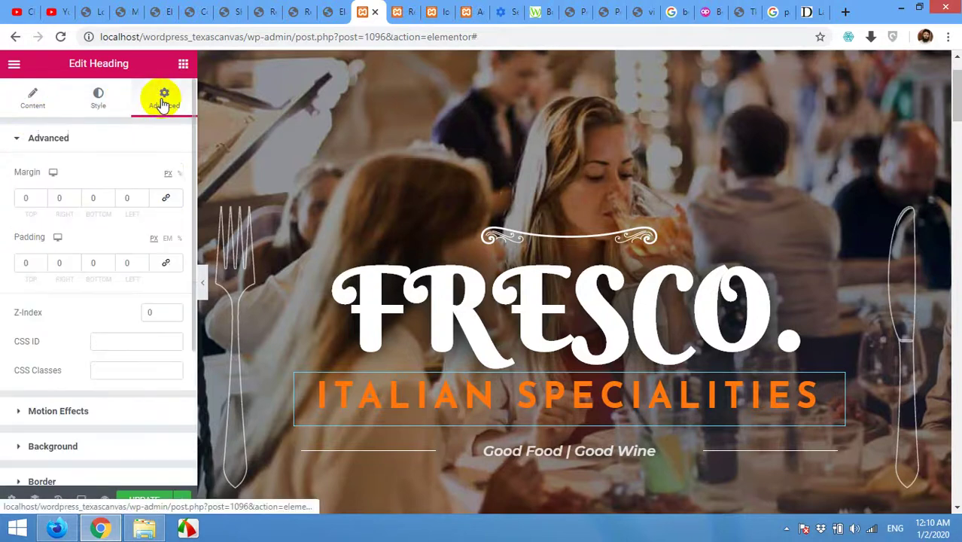
left_click(43, 197)
type("1")
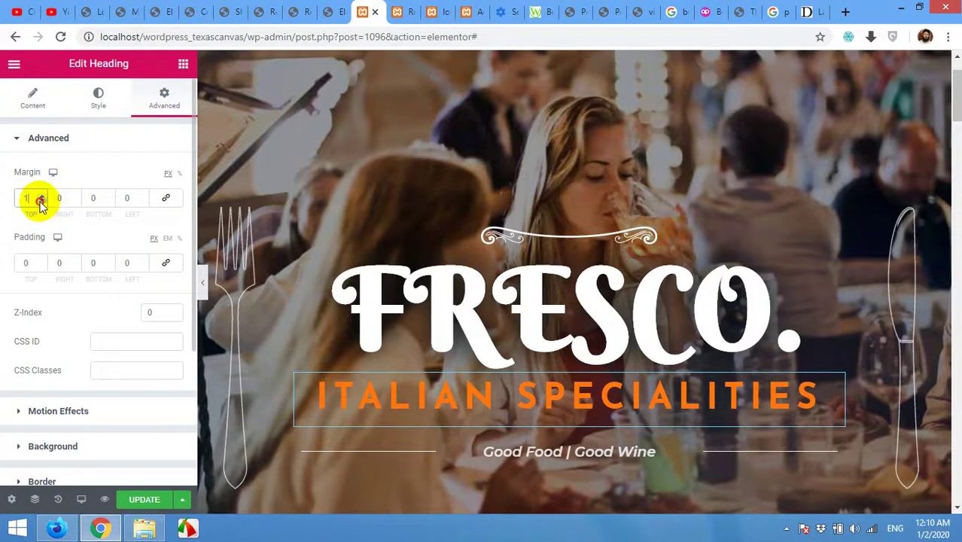
scroll(106, 301, "down", 2)
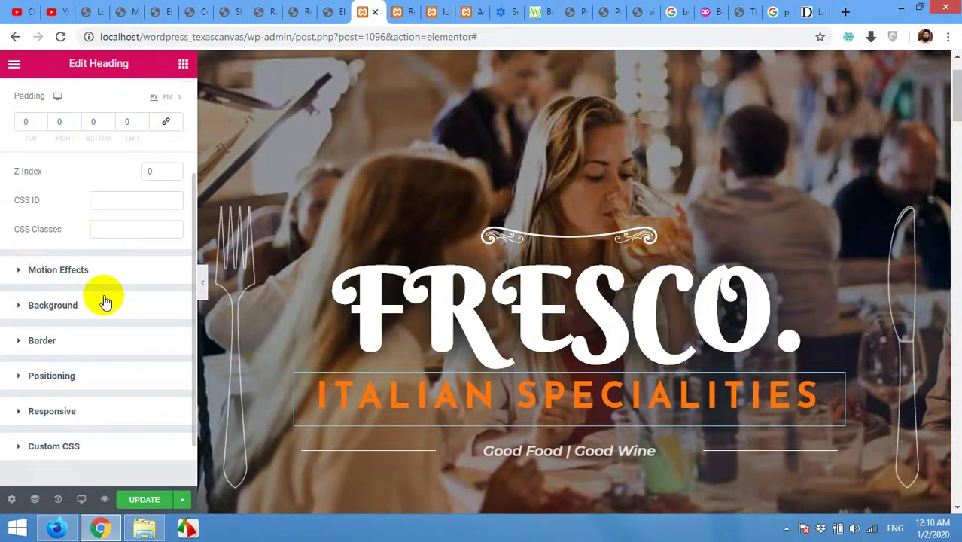
scroll(52, 225, "down", 1)
scroll(37, 369, "up", 3)
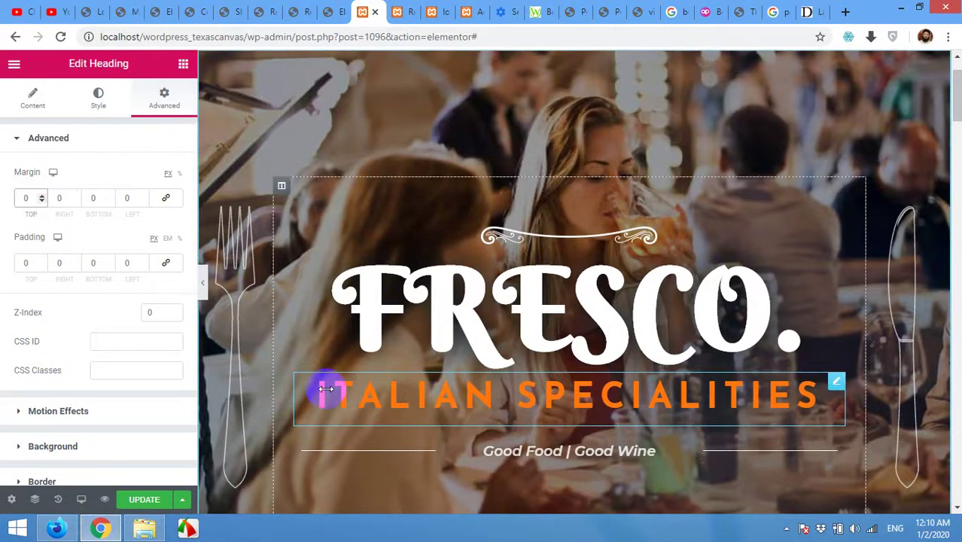
scroll(118, 403, "down", 2)
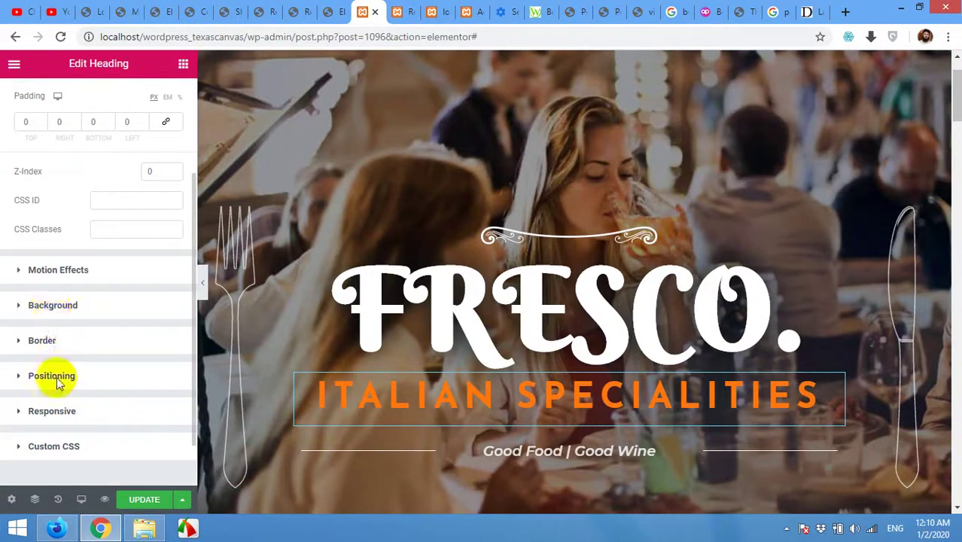
Check the "Fresco." heading's advanced margin and padding settings, then reselect the "italian specialities" heading.
left_click(520, 320)
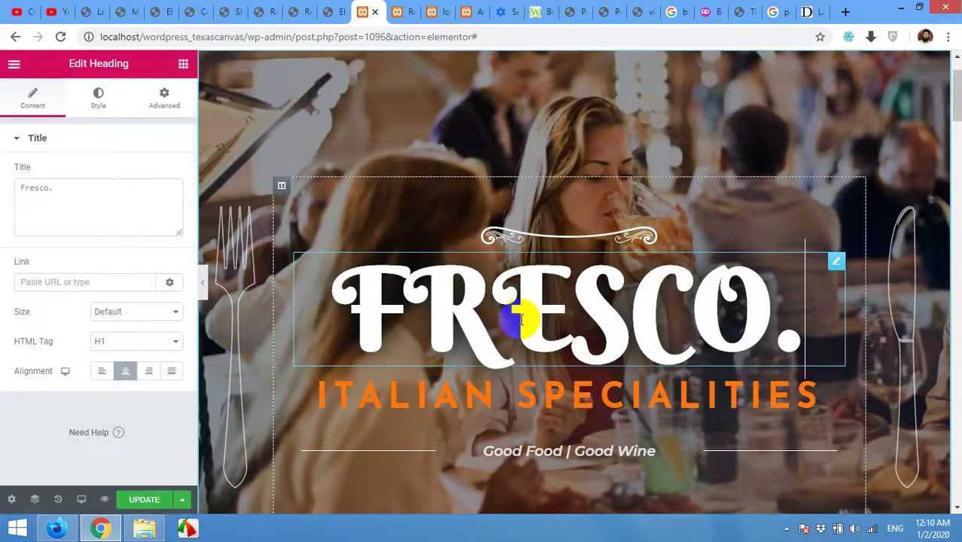
left_click(169, 96)
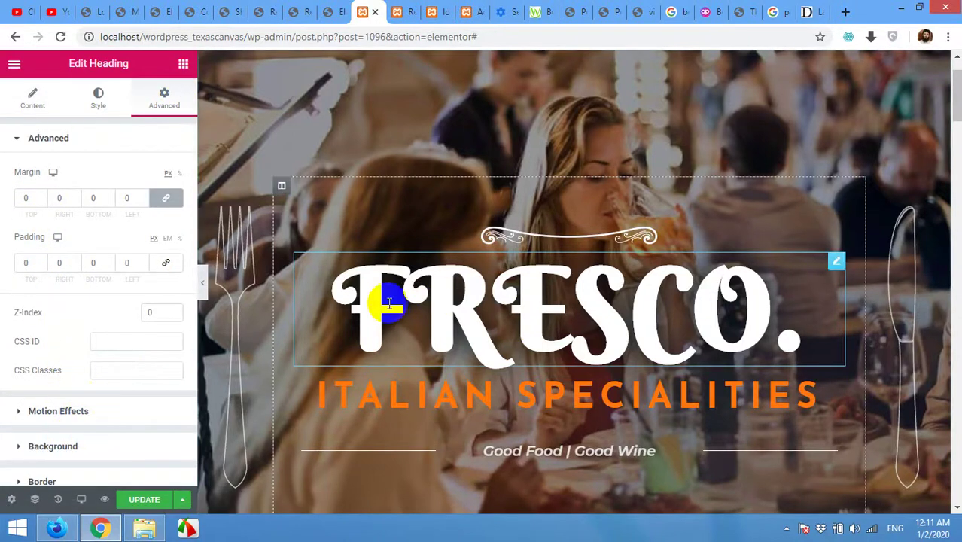
left_click(479, 397)
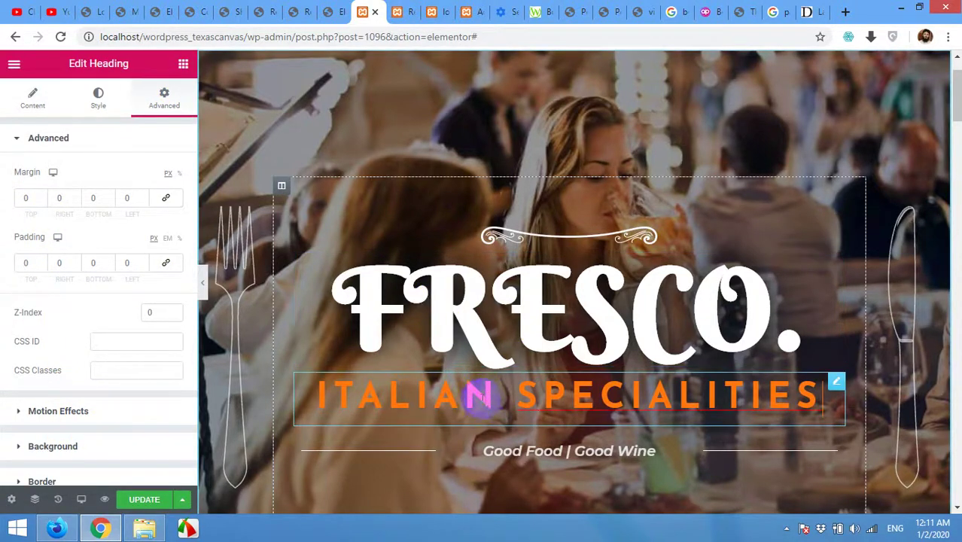
Open the "Good Food | Good Wine" heading for editing and examine the text inside its italic tags.
scroll(471, 395, "down", 2)
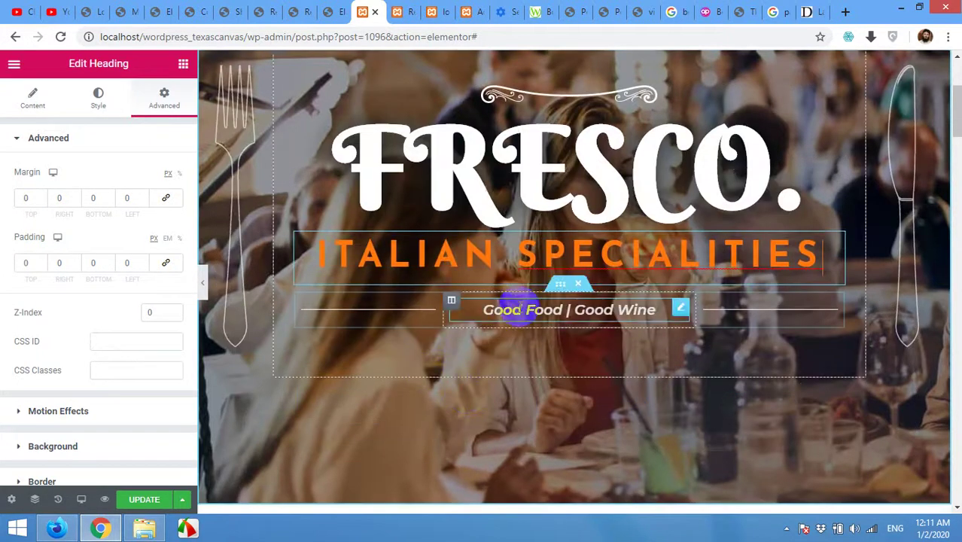
left_click(510, 313)
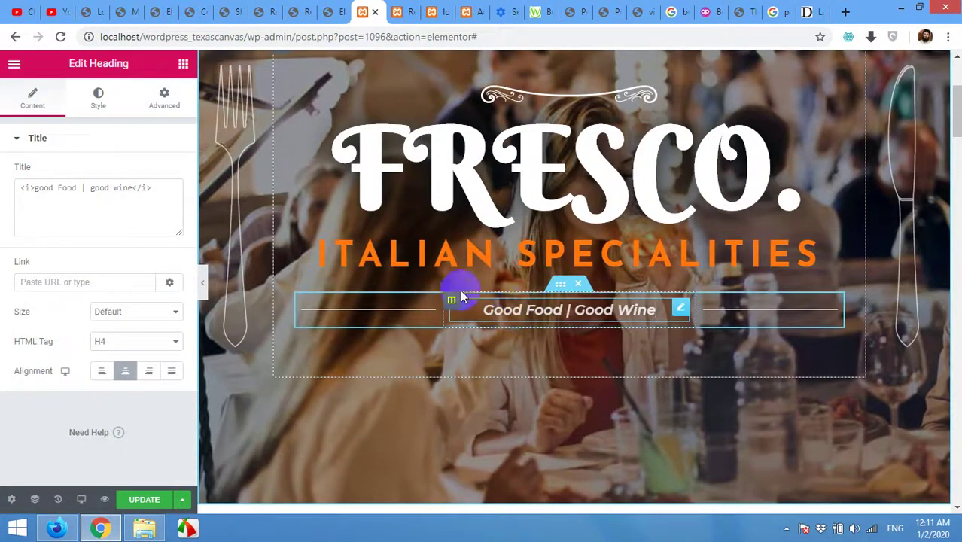
left_click(41, 189)
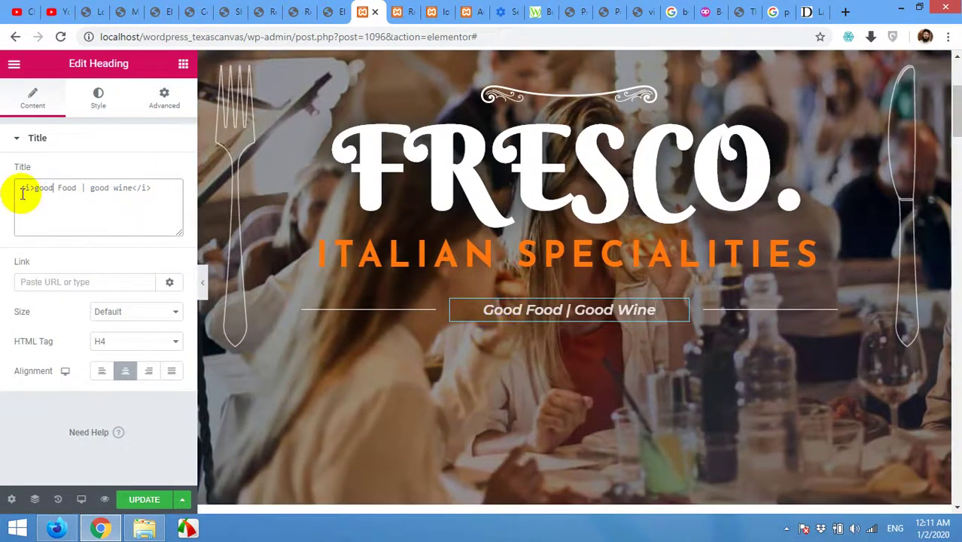
left_click_drag(33, 188, 125, 194)
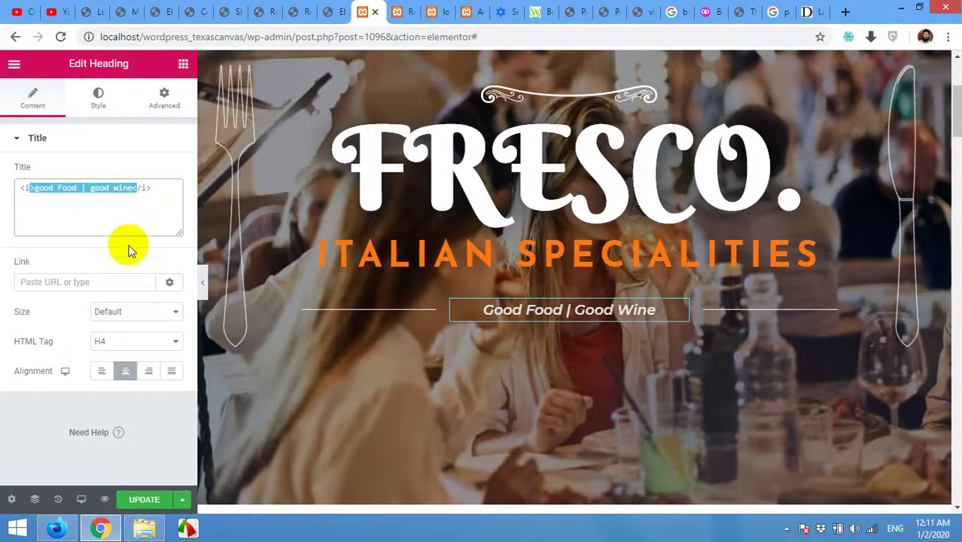
key("Right")
Examine the background style settings of the Hours column and the pizza image column in the Welcome section.
scroll(382, 314, "down", 5)
scroll(379, 313, "down", 2)
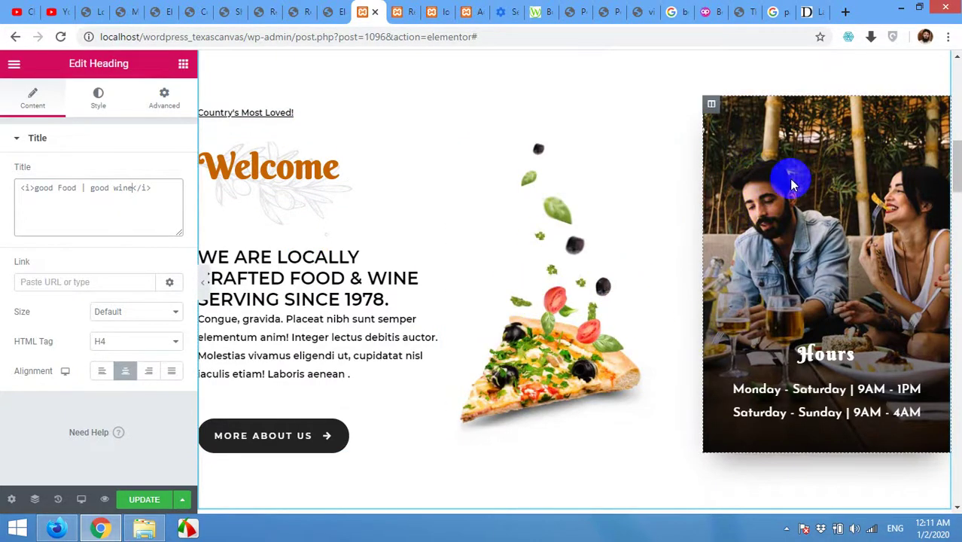
left_click(712, 109)
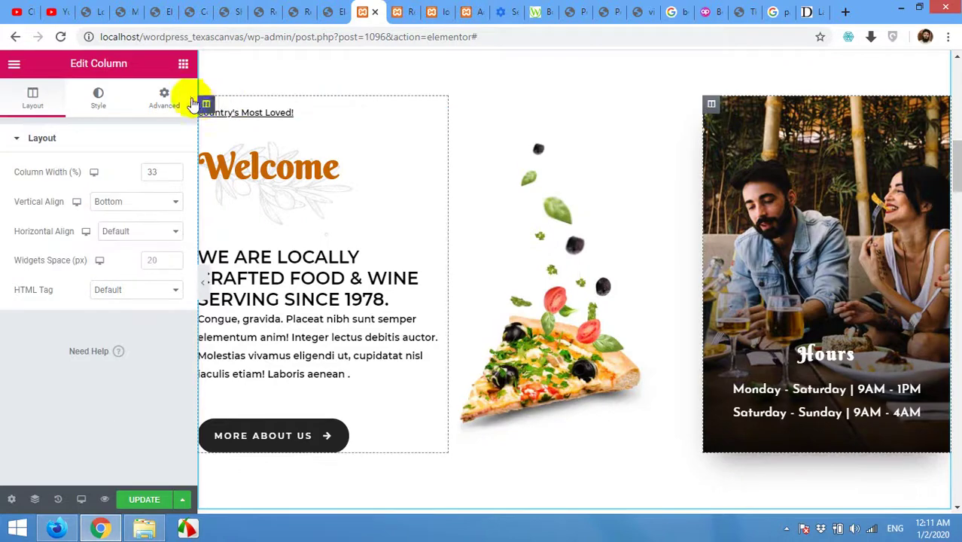
left_click(97, 109)
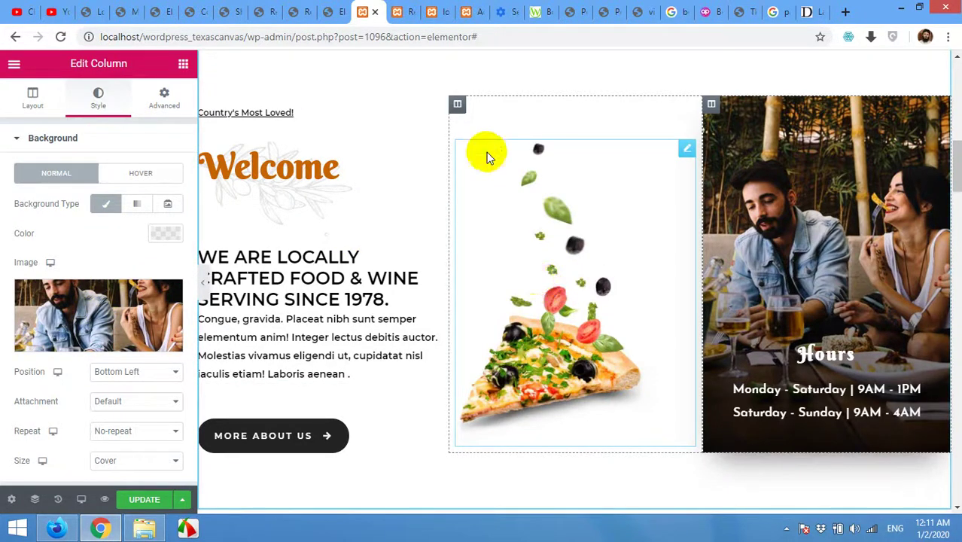
left_click(457, 108)
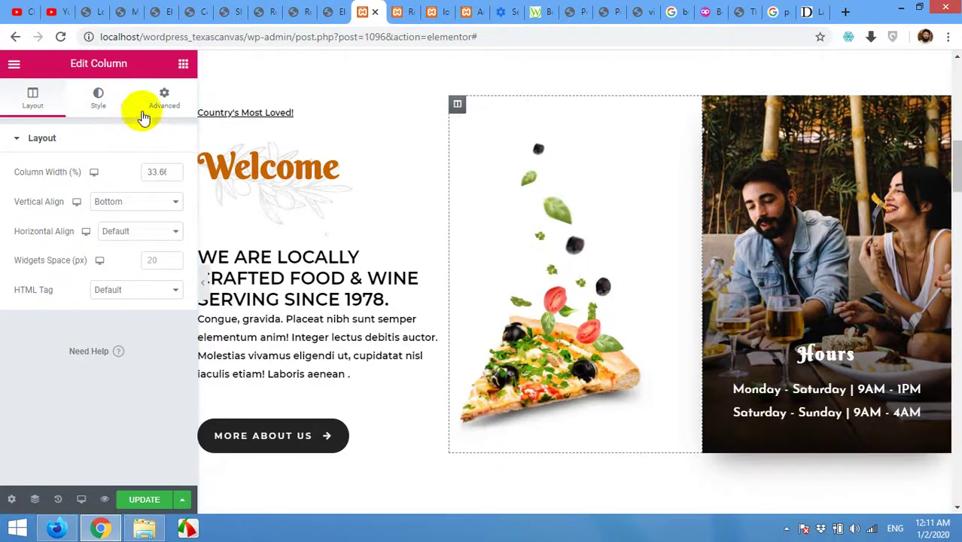
left_click(101, 100)
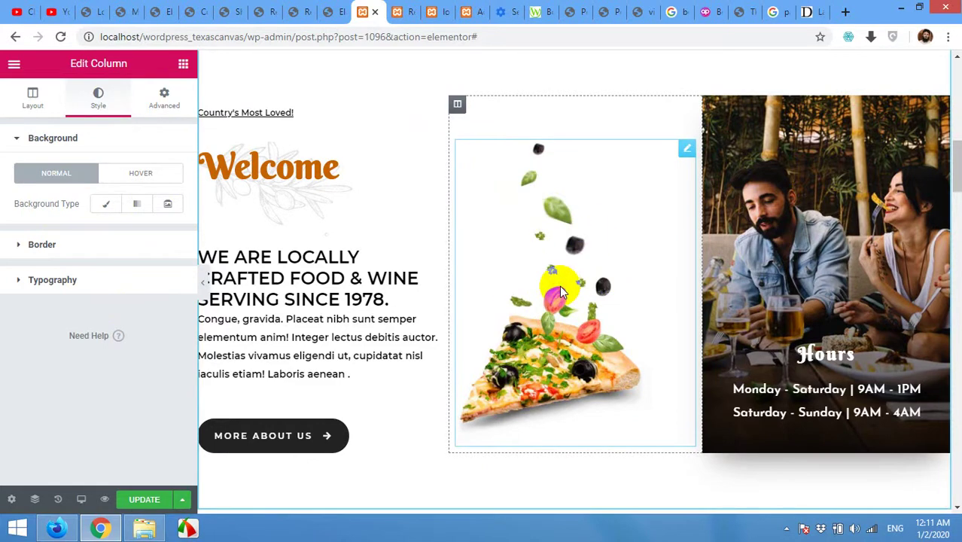
Open the pizza slice image for editing, examine its style settings, and review the image size options, keeping Large - 1024 x 1024.
left_click(559, 285)
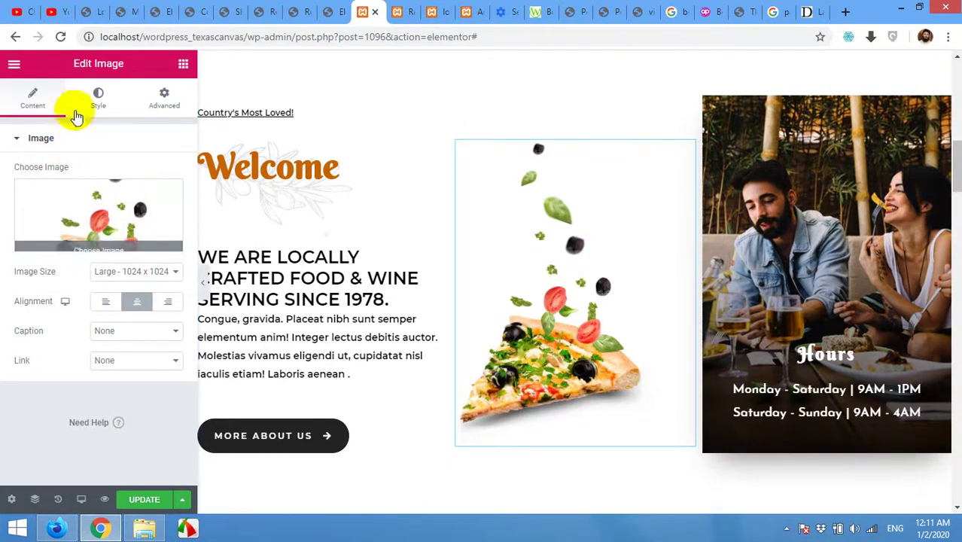
left_click(98, 98)
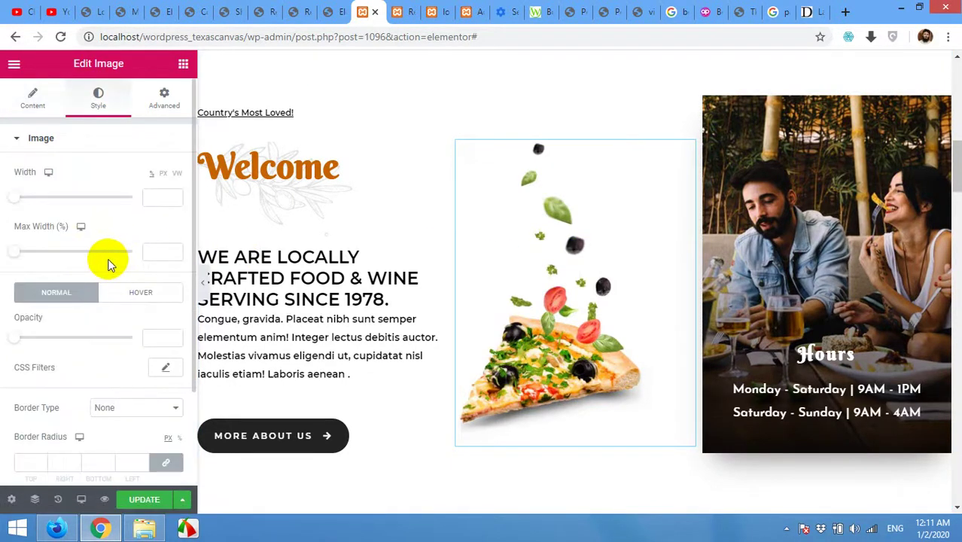
left_click(33, 98)
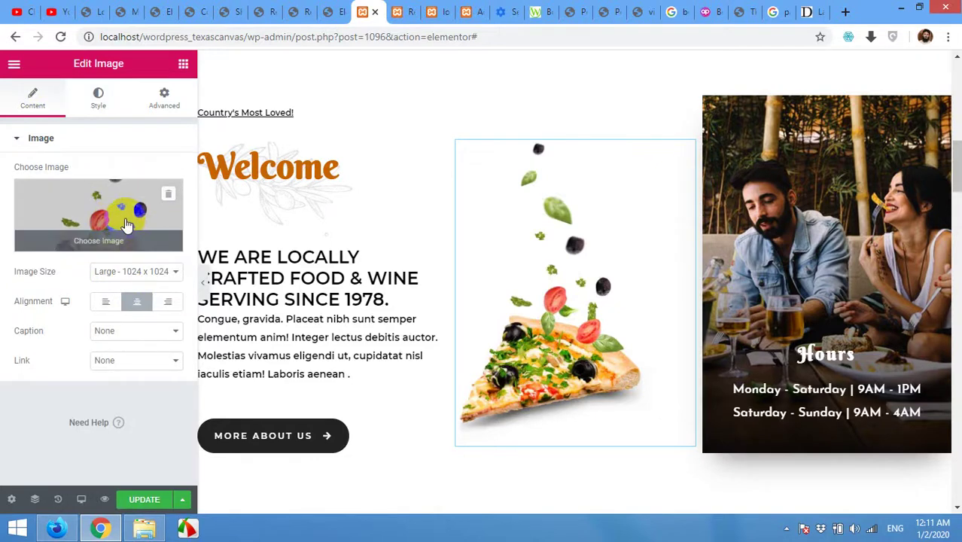
left_click(123, 272)
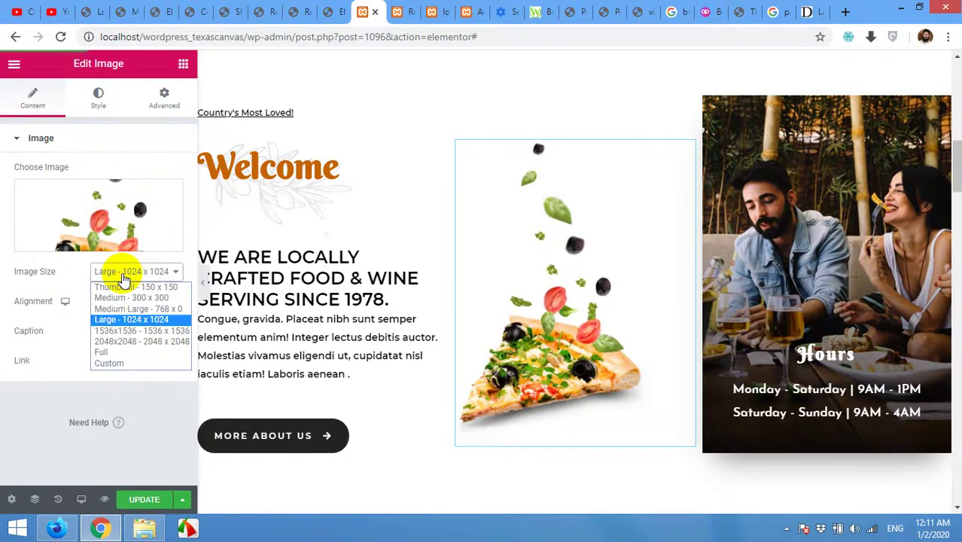
left_click(126, 319)
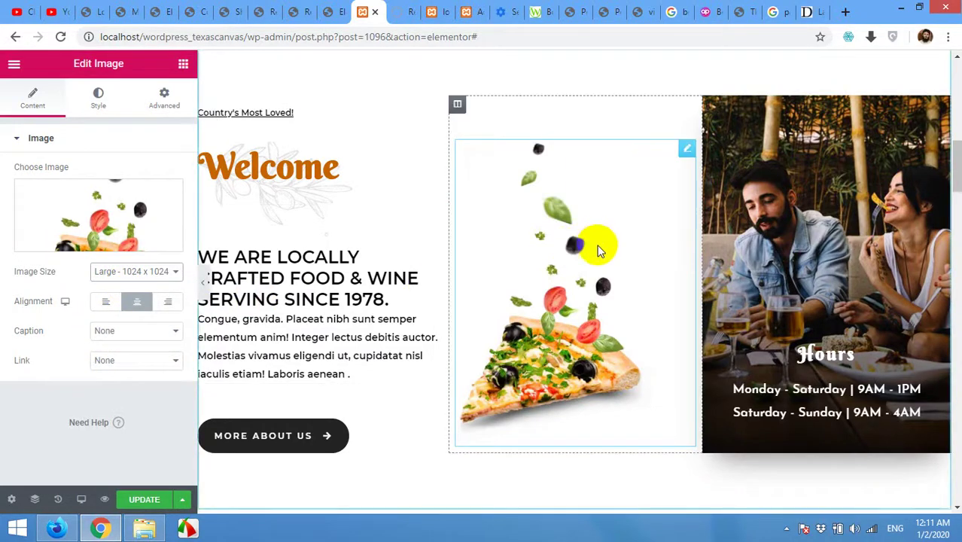
Try a Custom URL link on the pizza slice image and reset the link to None.
left_click(112, 363)
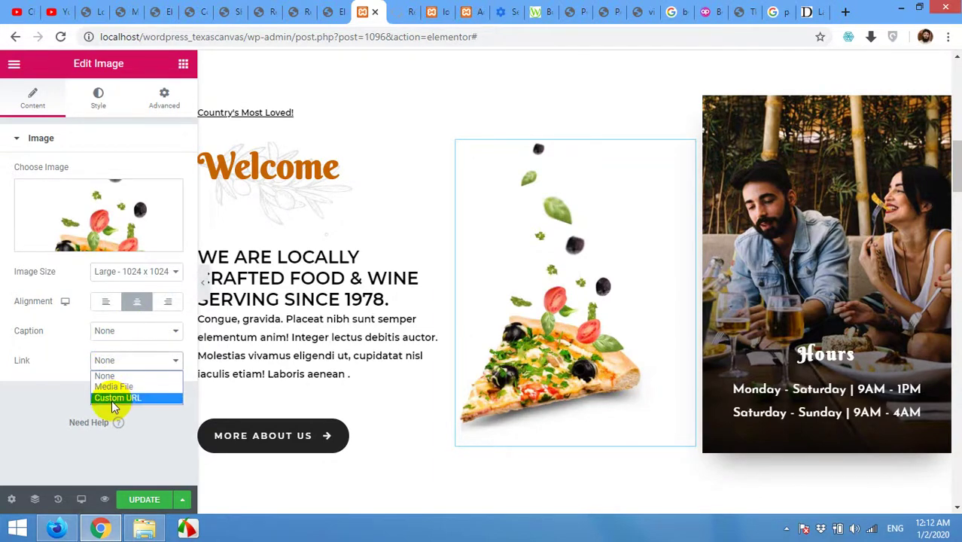
left_click(113, 398)
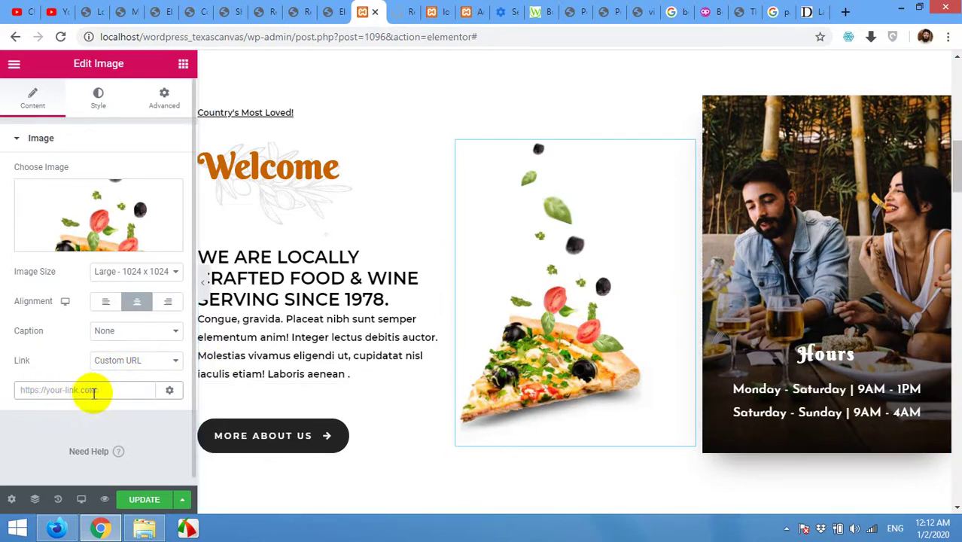
left_click(119, 364)
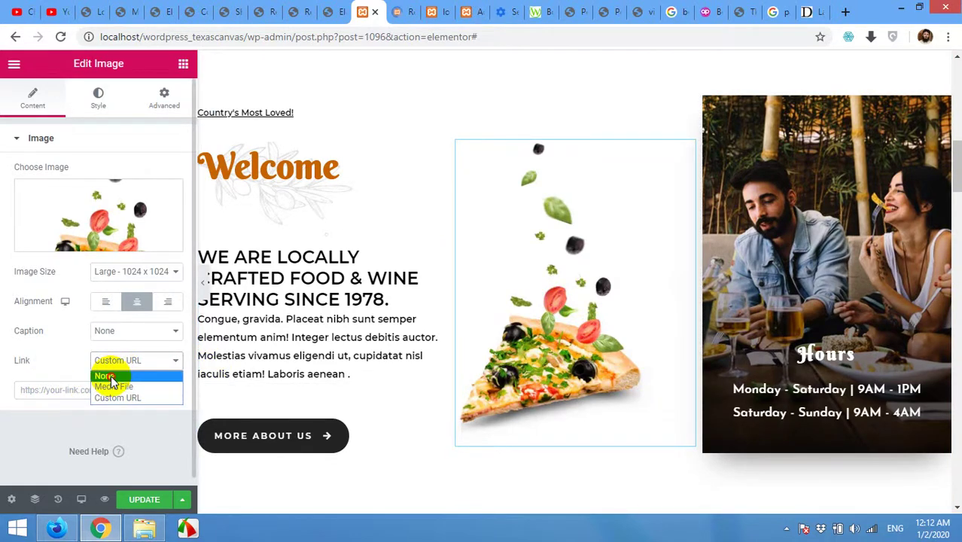
left_click(111, 380)
Open the "More about us" button for editing and preview its hover effect on the page.
scroll(413, 349, "down", 1)
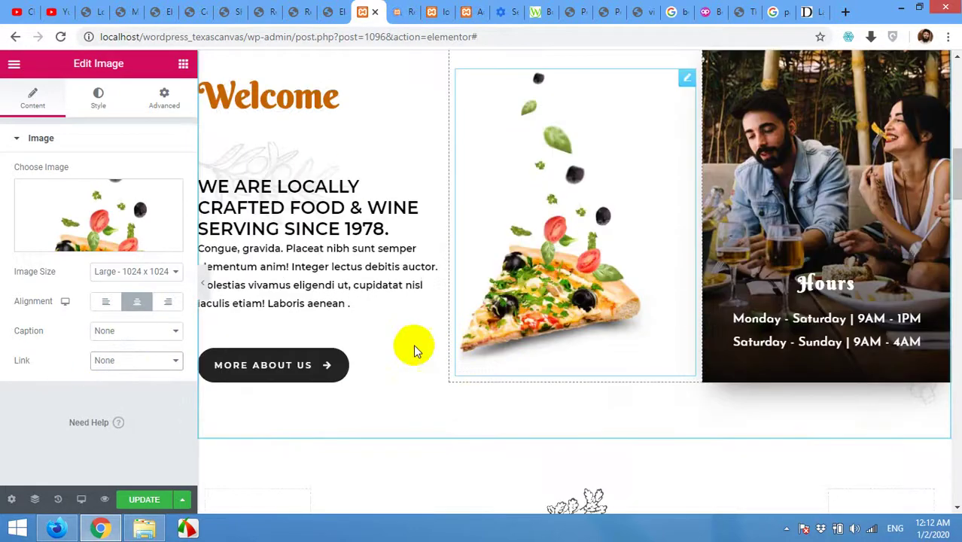
scroll(413, 350, "down", 1)
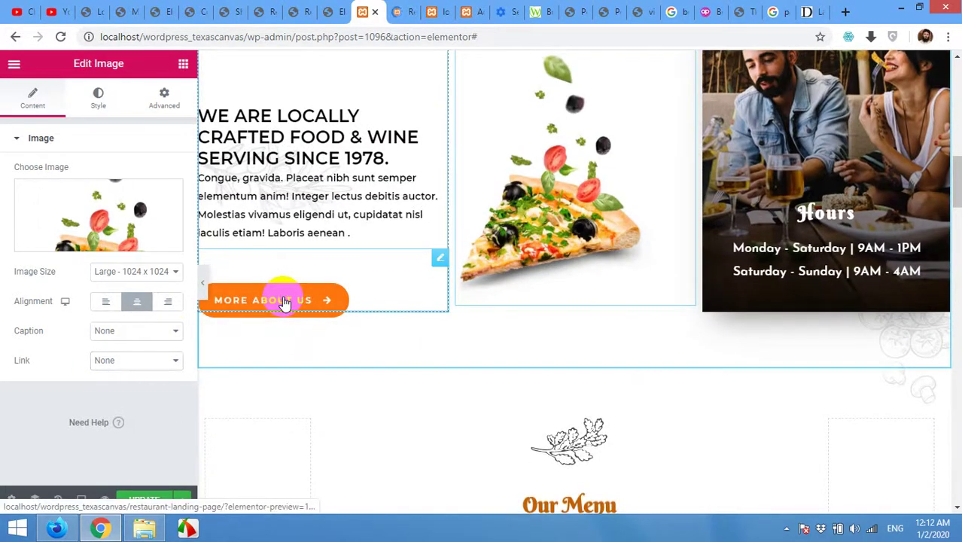
left_click(278, 302)
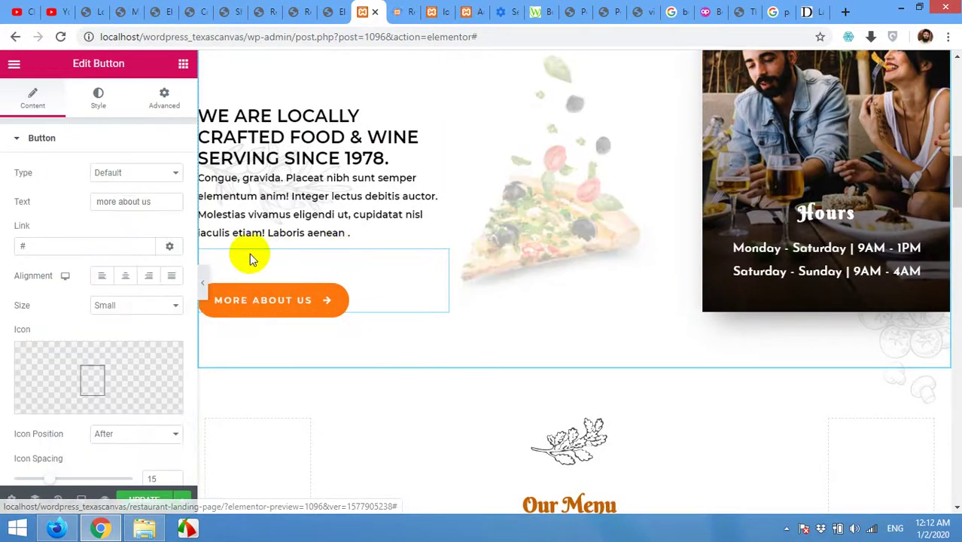
left_click(225, 307)
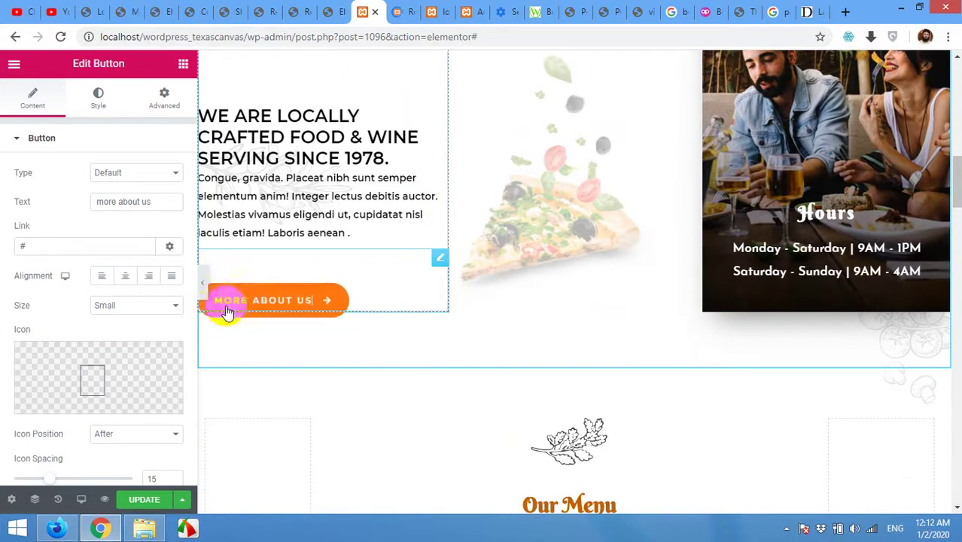
left_click(290, 303)
left_click(273, 305)
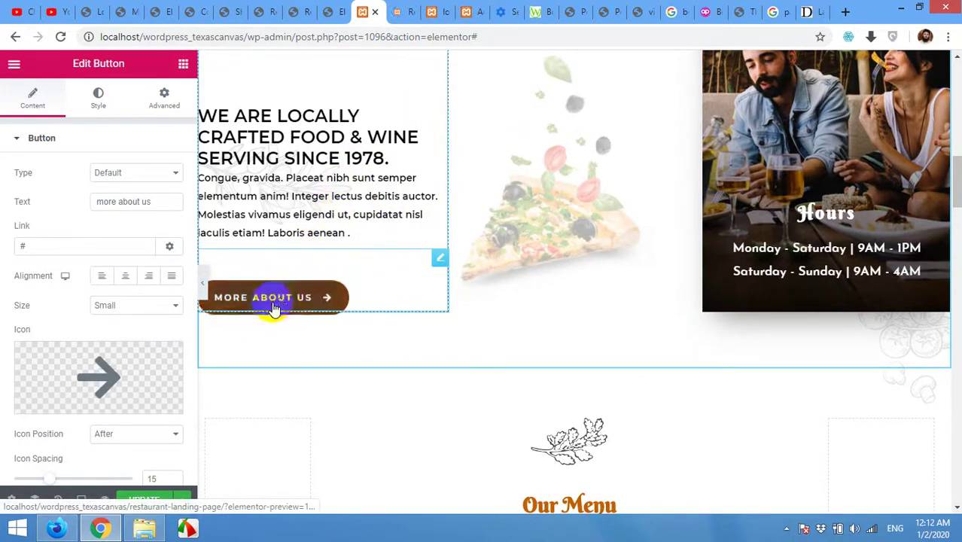
left_click(258, 317)
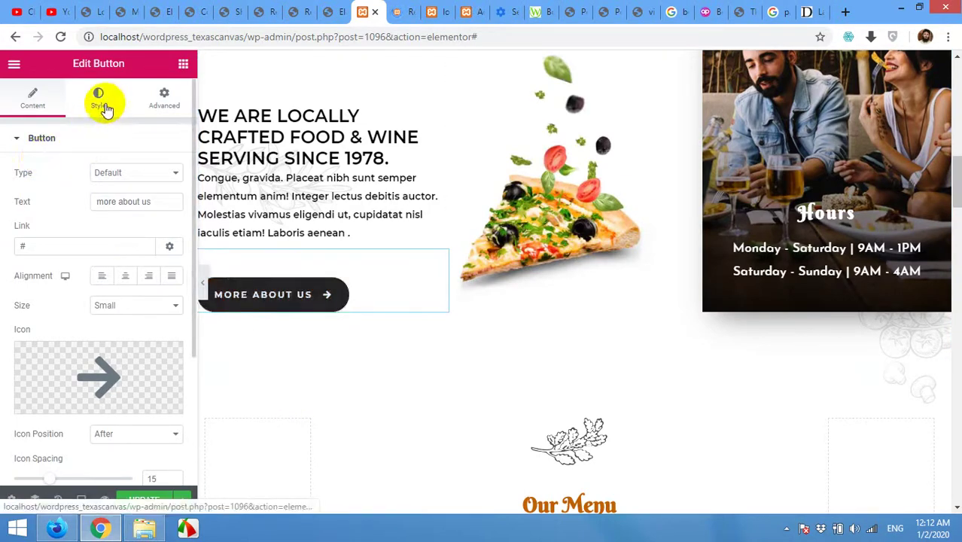
left_click(267, 279)
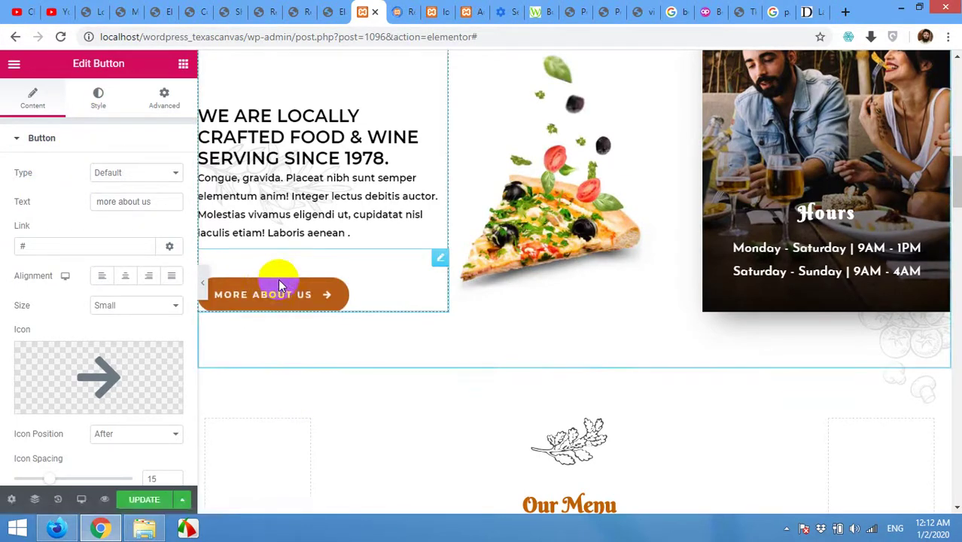
Compare the normal and hover style settings of the "More about us" button.
left_click(99, 98)
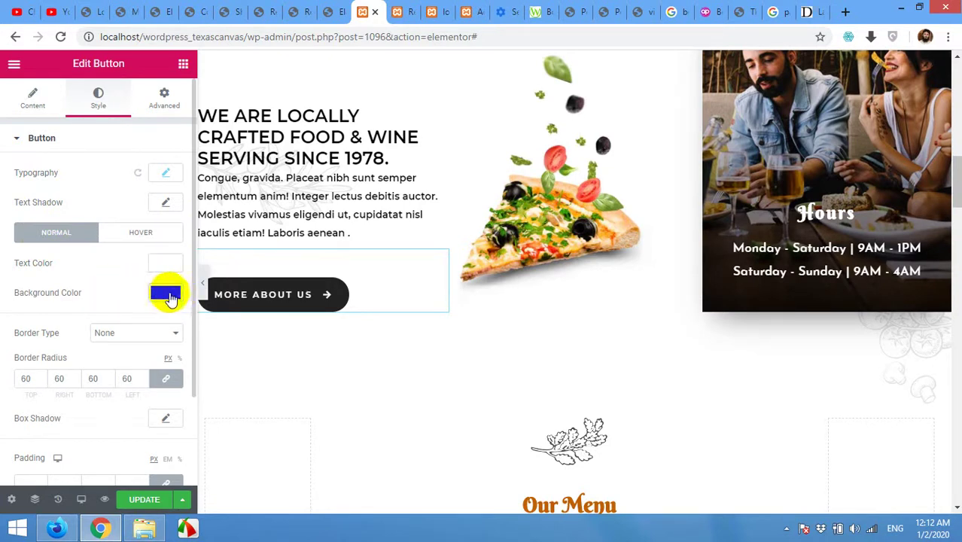
left_click(125, 235)
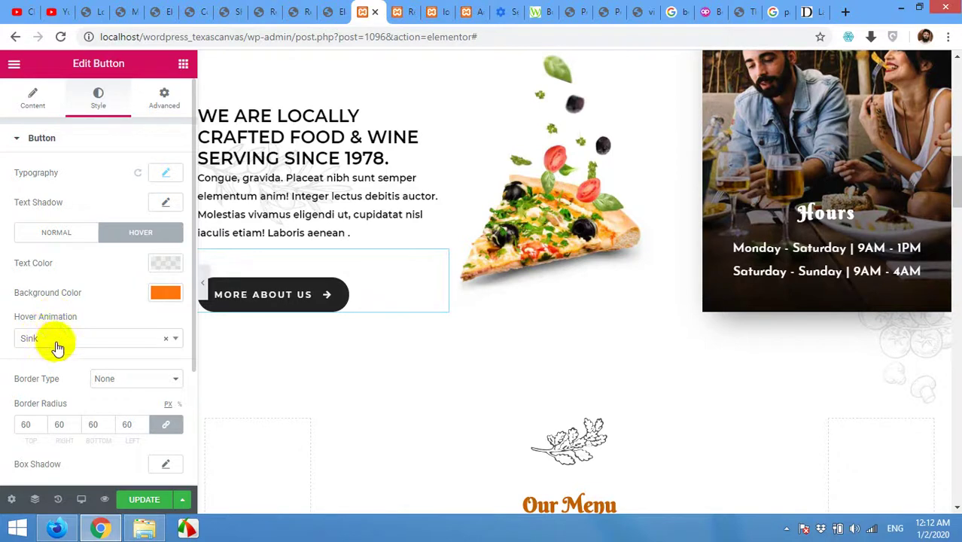
left_click(72, 231)
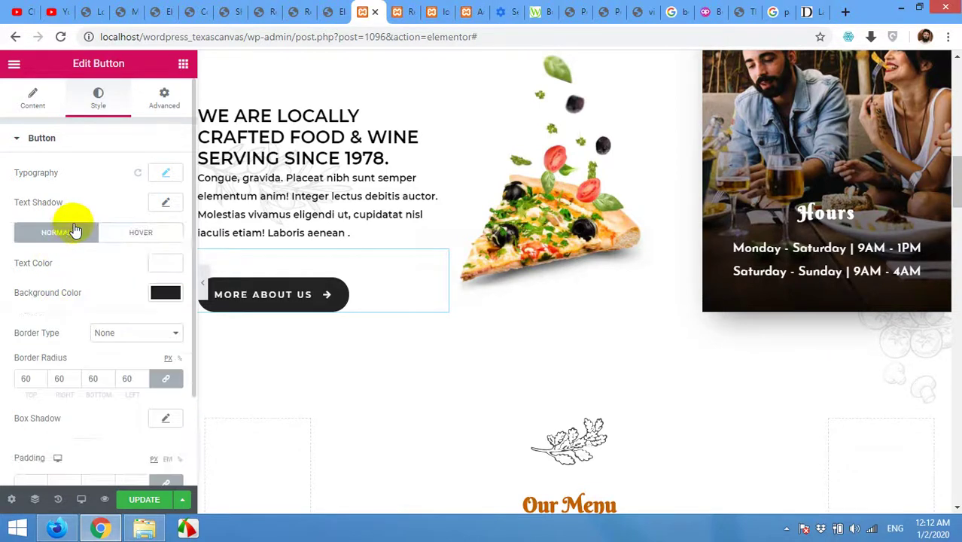
left_click(122, 234)
Try the Float, Bob and Skew Forward hover animations on the "More about us" button, previewing the effects on the page.
left_click(38, 340)
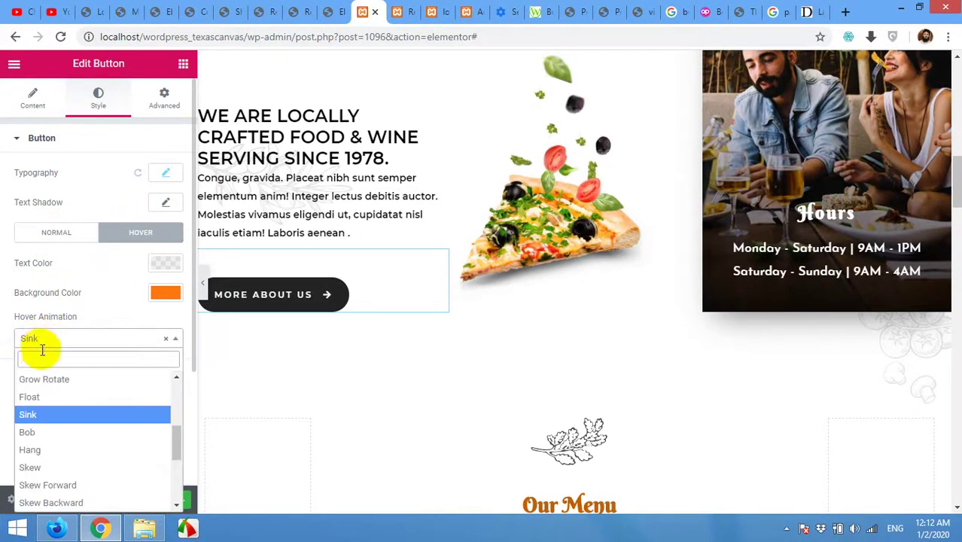
left_click(32, 396)
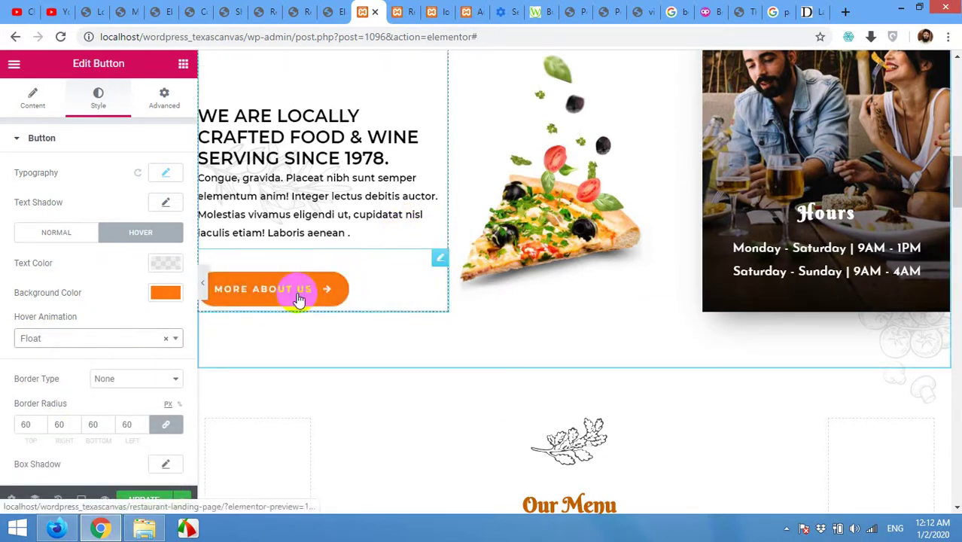
left_click(113, 340)
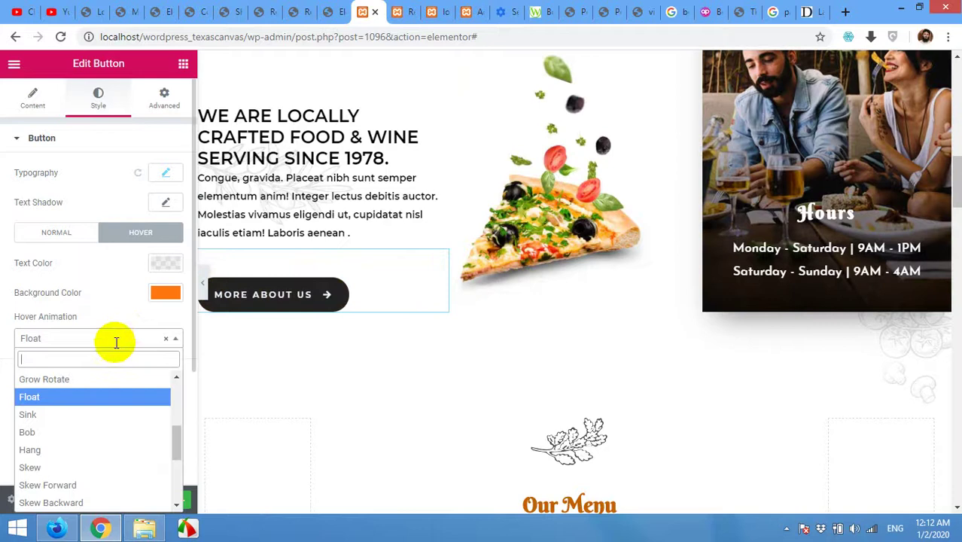
left_click(43, 433)
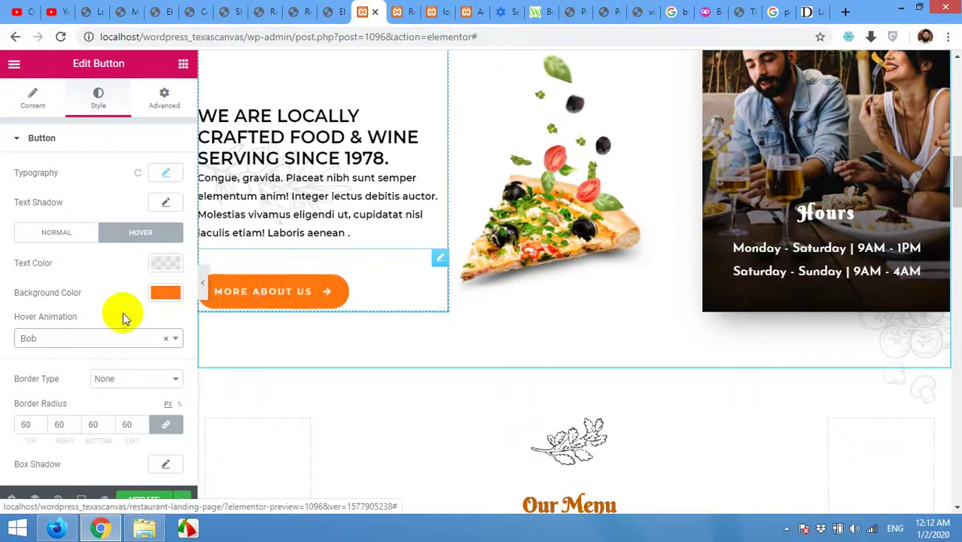
left_click(101, 339)
left_click(75, 447)
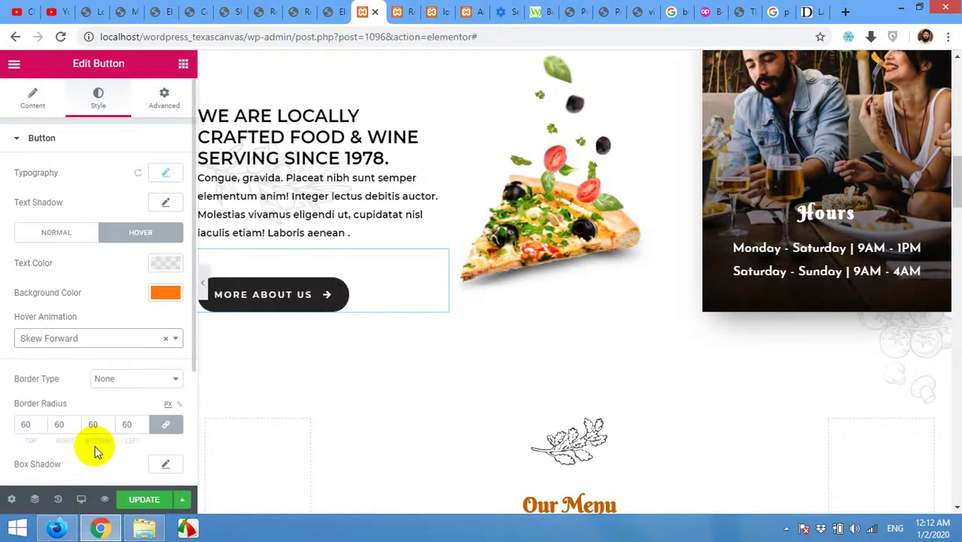
left_click(272, 299)
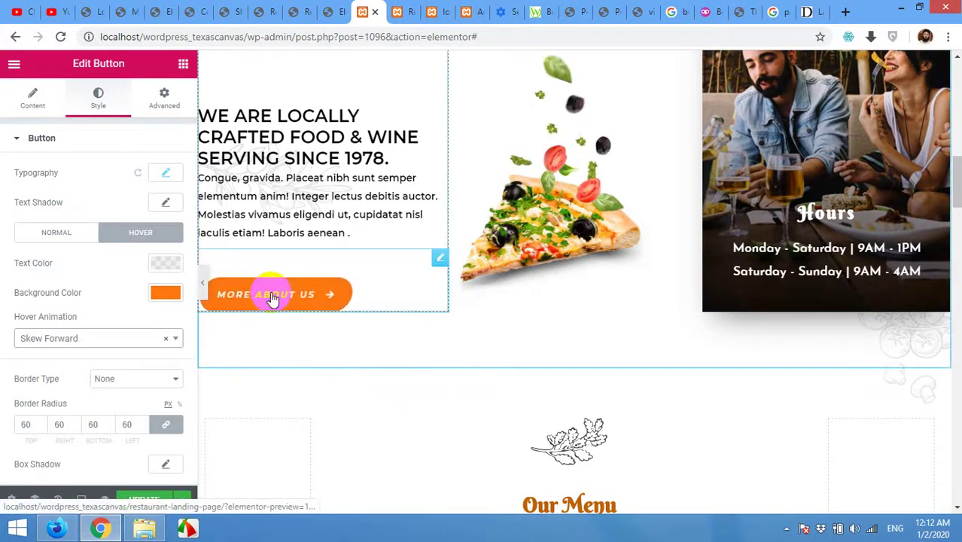
Try the Wobble Vertical hover animation on the "More about us" button, restore Sink, and preview it.
left_click(71, 339)
left_click(58, 433)
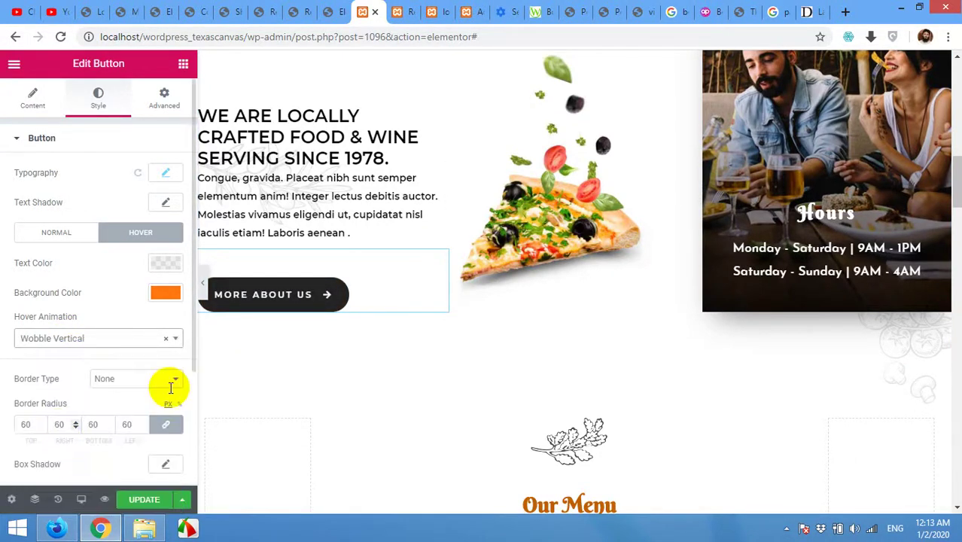
left_click(305, 299)
left_click(124, 339)
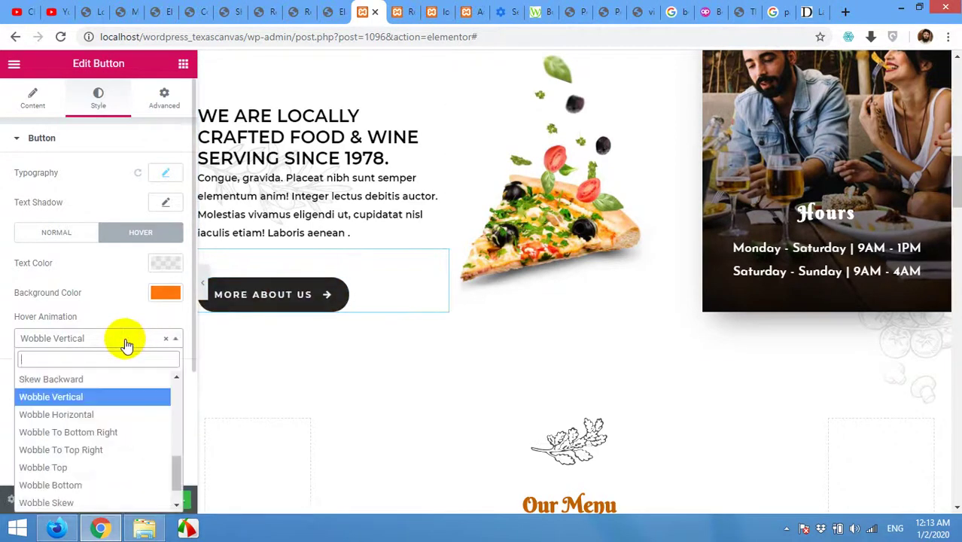
scroll(75, 403, "up", 2)
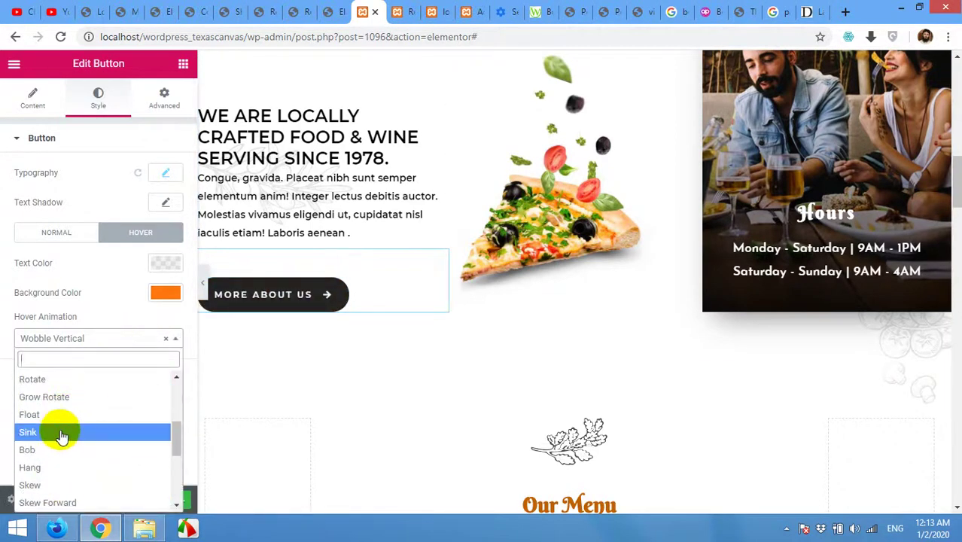
left_click(60, 433)
left_click(278, 295)
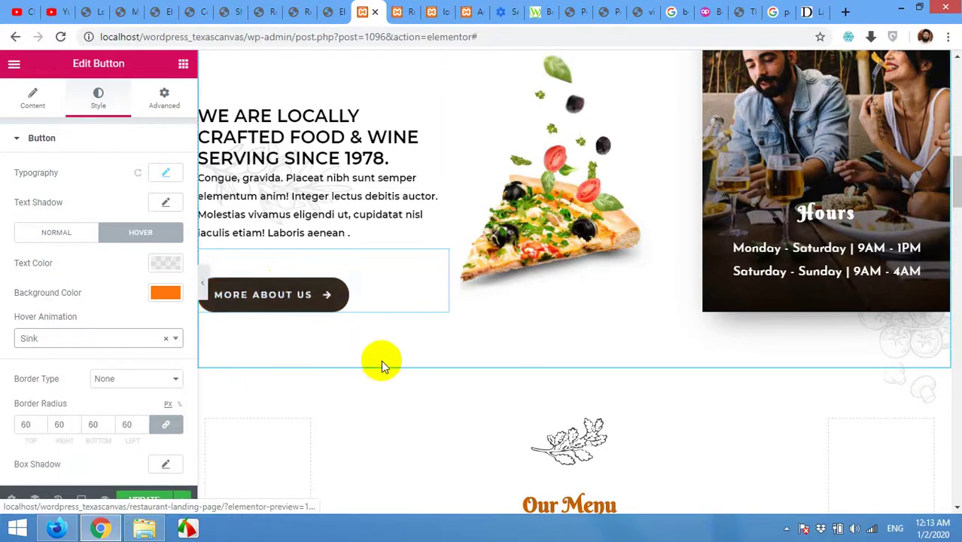
Try moving the middle salmon plate image in the Our Menu section into the Chicken Italiano column, and undo the move.
scroll(455, 354, "down", 4)
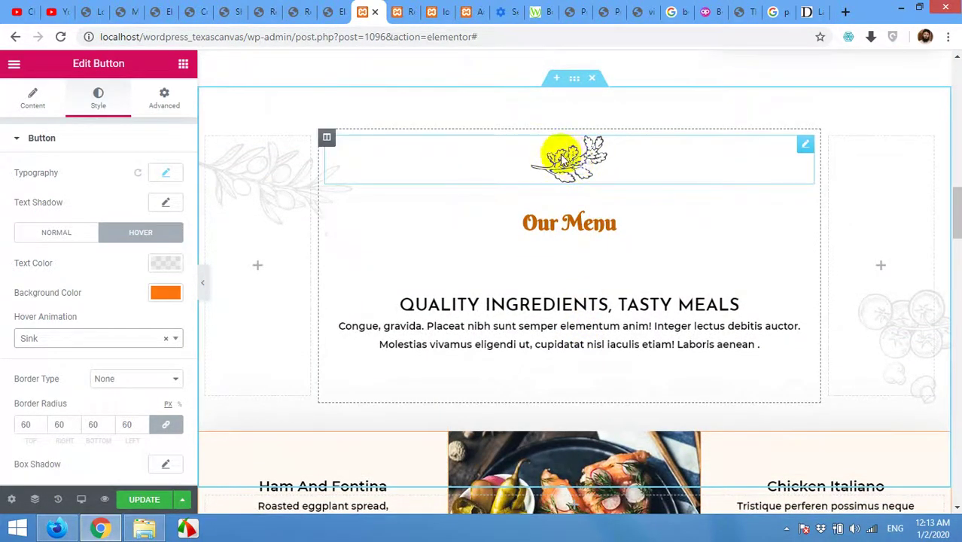
scroll(589, 338, "down", 2)
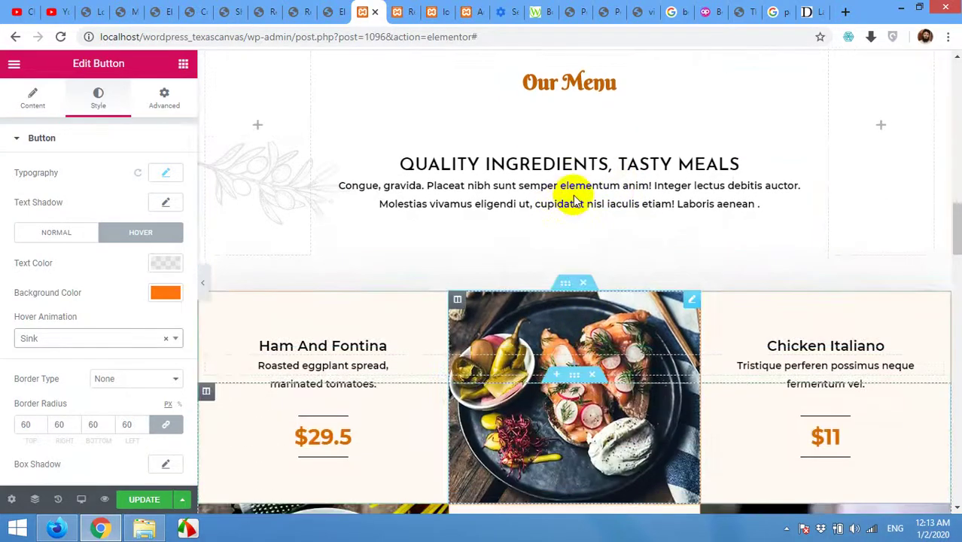
scroll(605, 168, "up", 1)
scroll(430, 225, "down", 1)
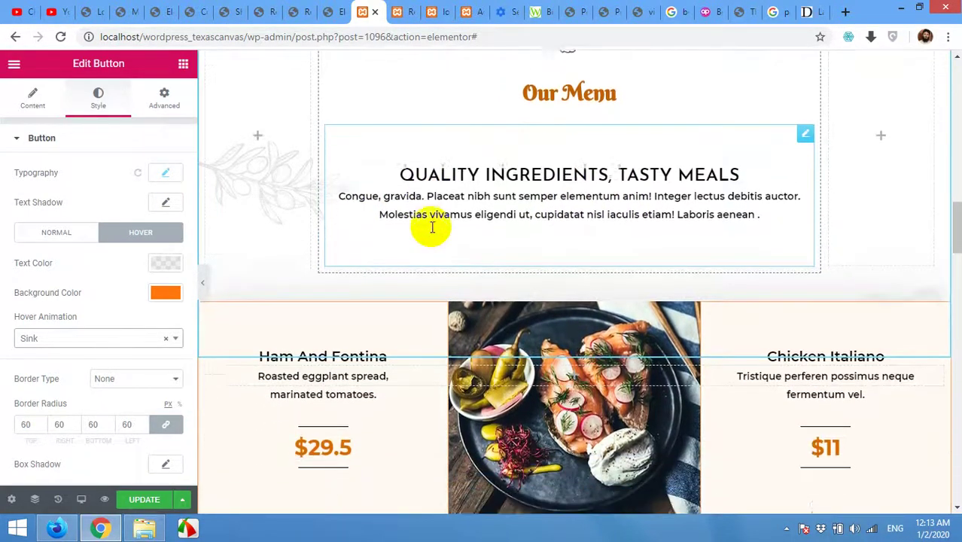
scroll(470, 213, "down", 2)
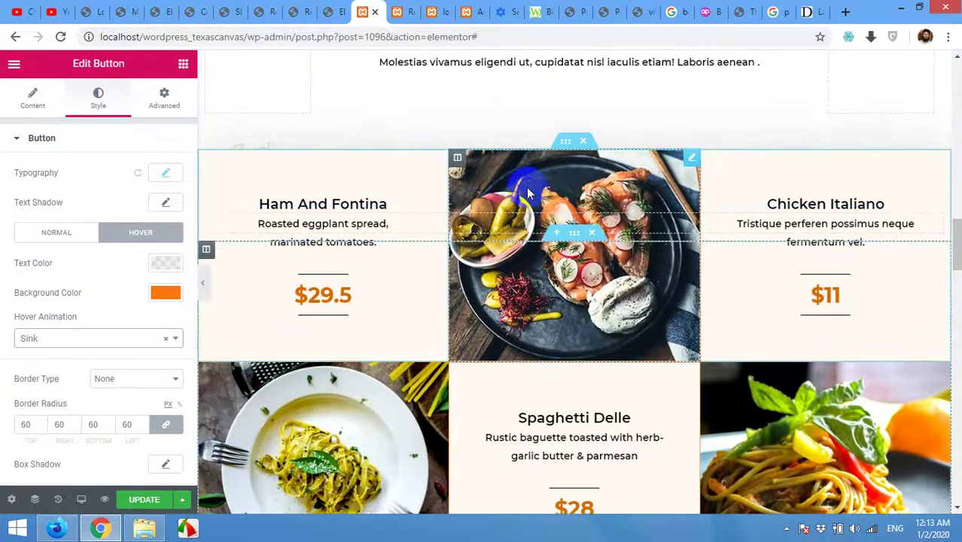
left_click(619, 197)
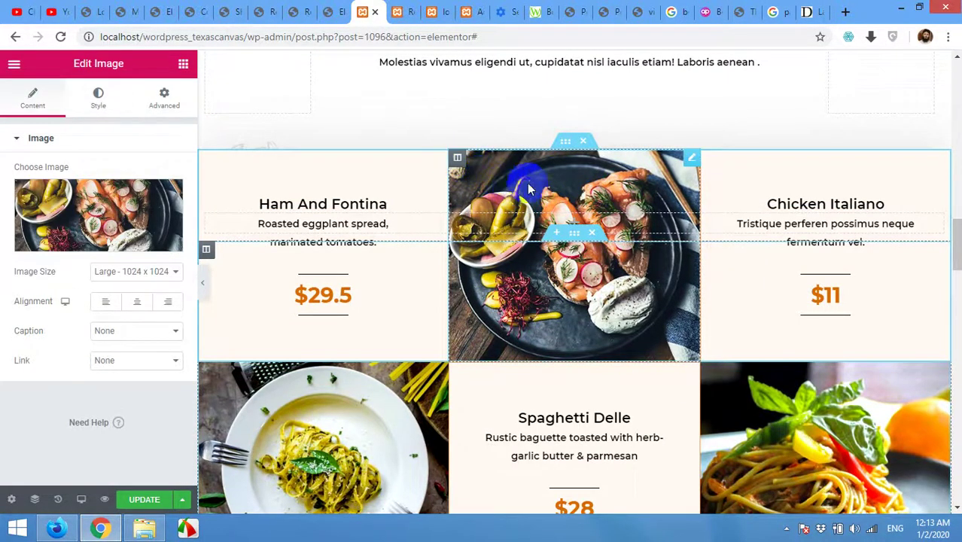
left_click_drag(529, 190, 610, 203)
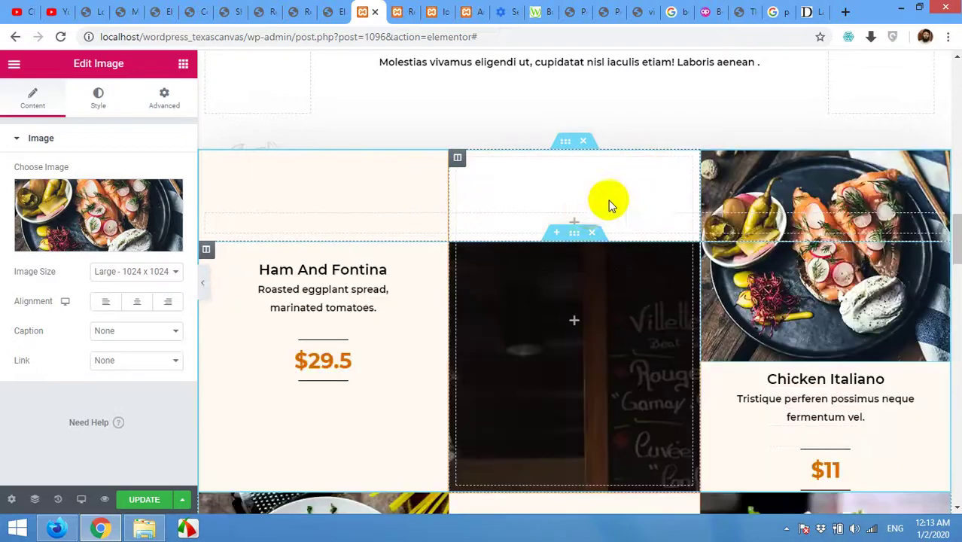
key("ctrl+z")
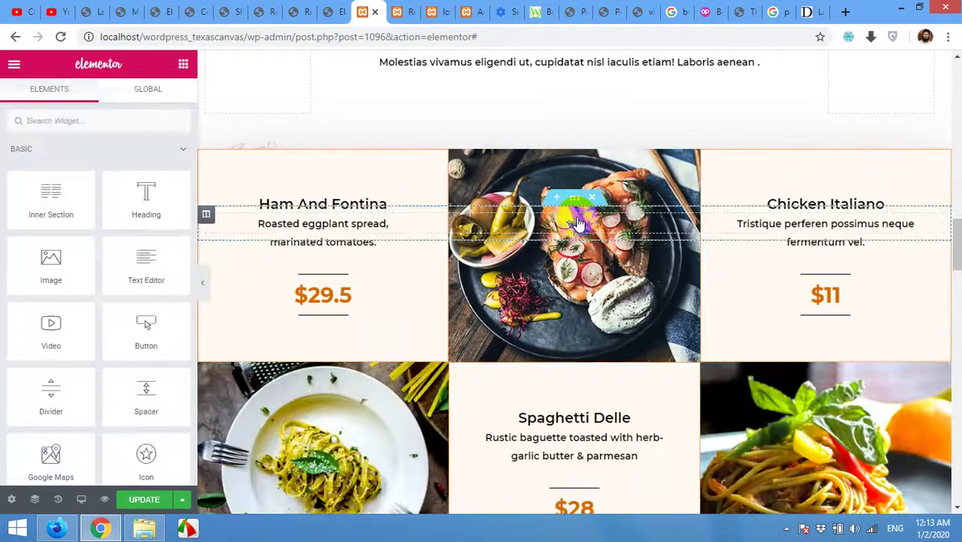
View the image settings of the salmon plate and the two pasta photos in the Our Menu section.
scroll(557, 224, "up", 6)
scroll(557, 224, "down", 8)
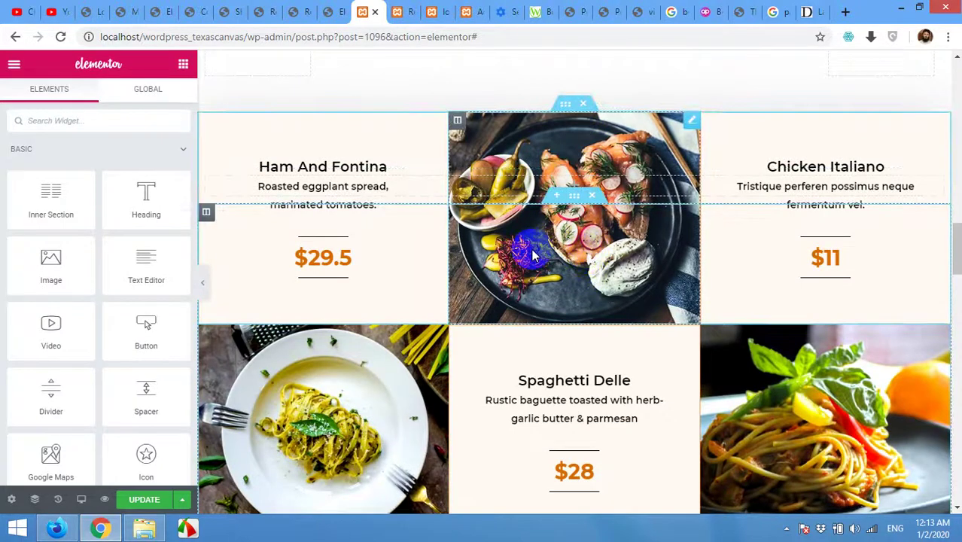
left_click(460, 130)
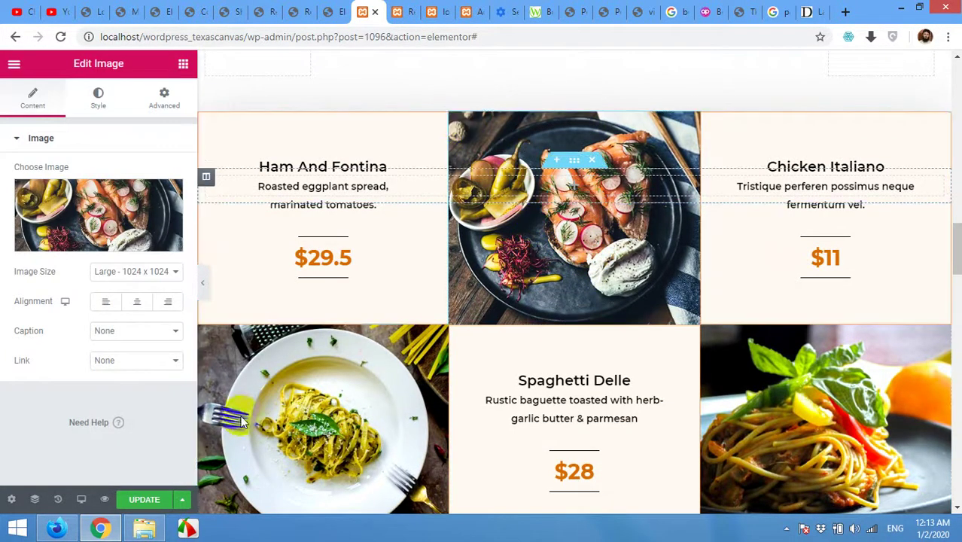
left_click(207, 339)
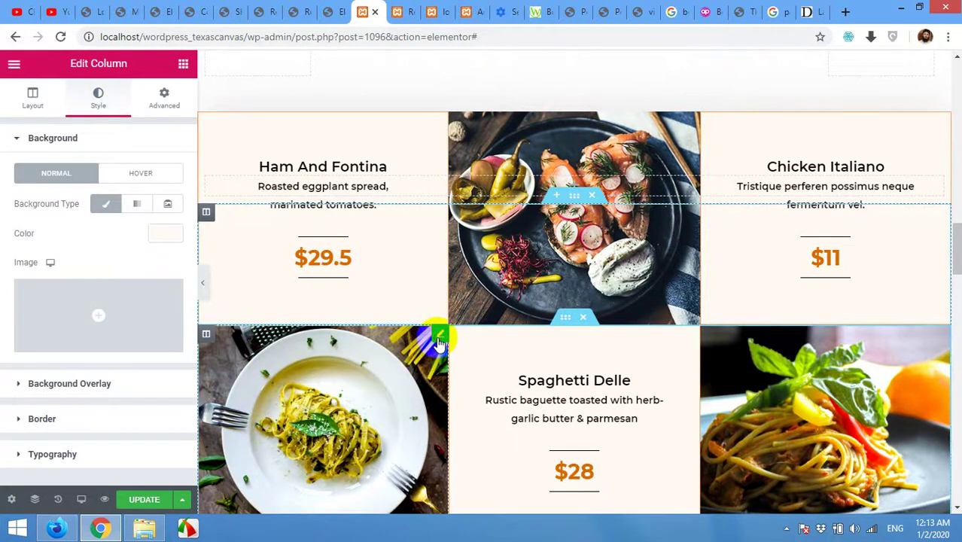
left_click(439, 339)
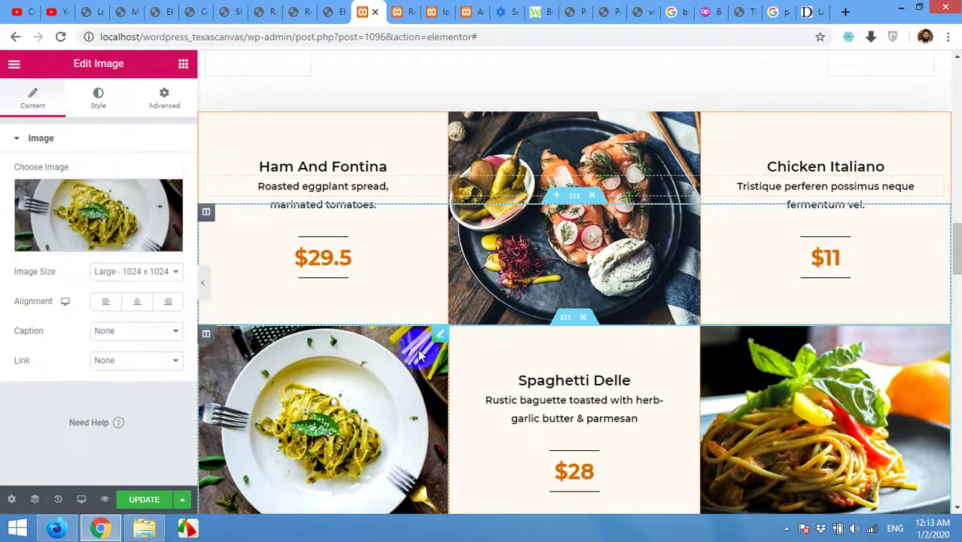
left_click(780, 396)
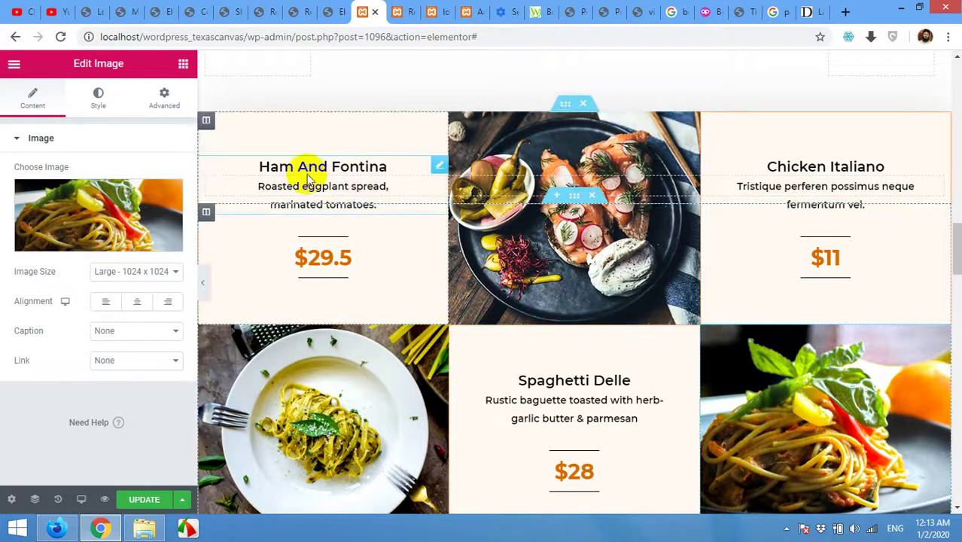
Look over the lower menu items, the Happy Hours offer and the Happy Customers testimonials.
scroll(367, 251, "down", 5)
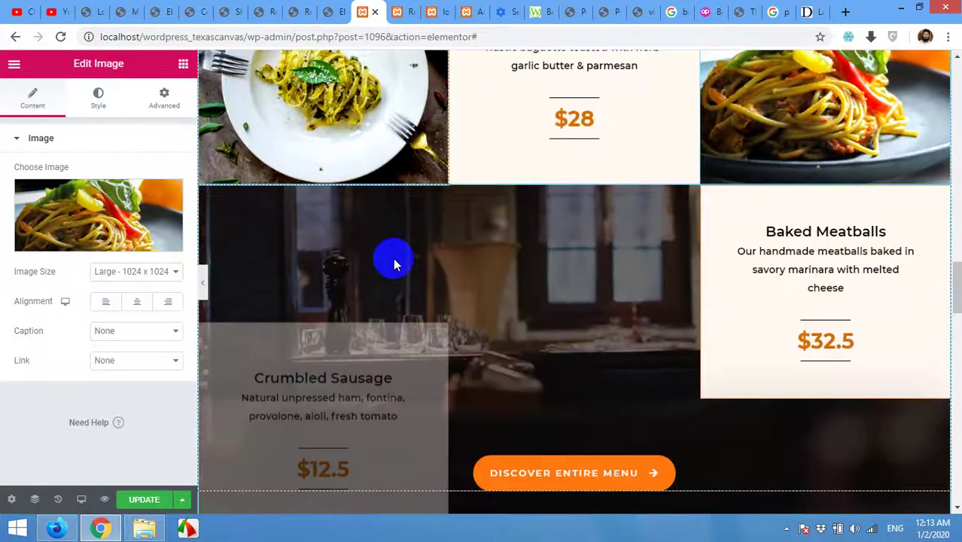
scroll(393, 260, "down", 10)
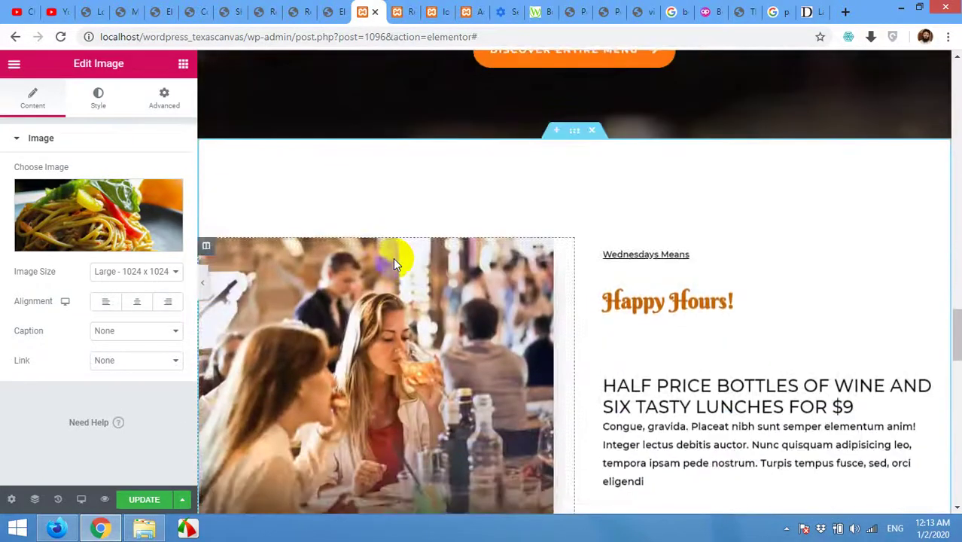
scroll(395, 259, "down", 1)
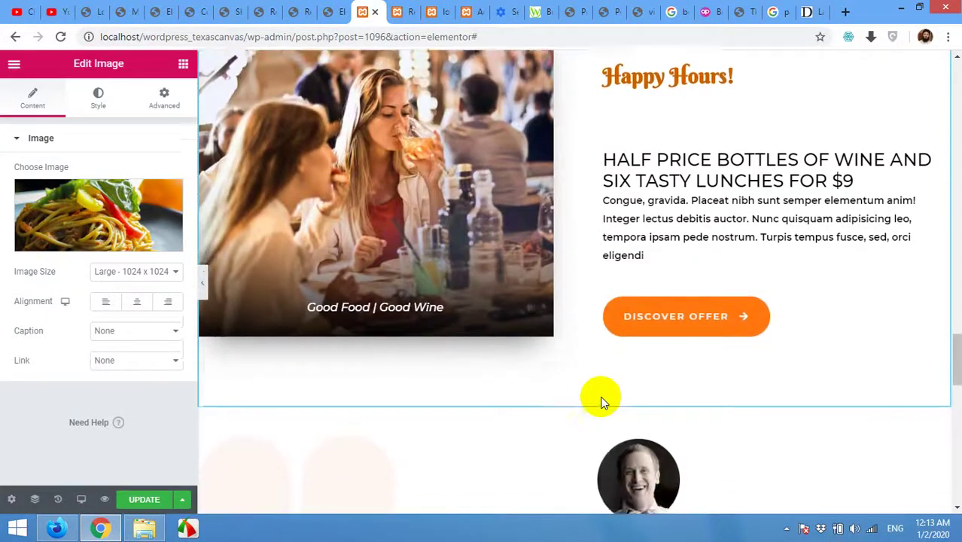
scroll(601, 400, "down", 2)
scroll(603, 352, "up", 2)
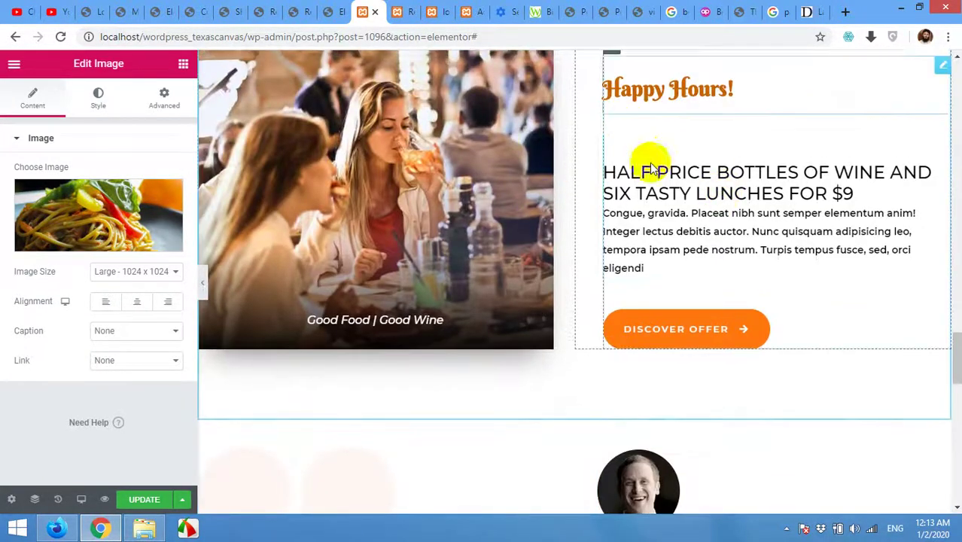
scroll(553, 224, "down", 4)
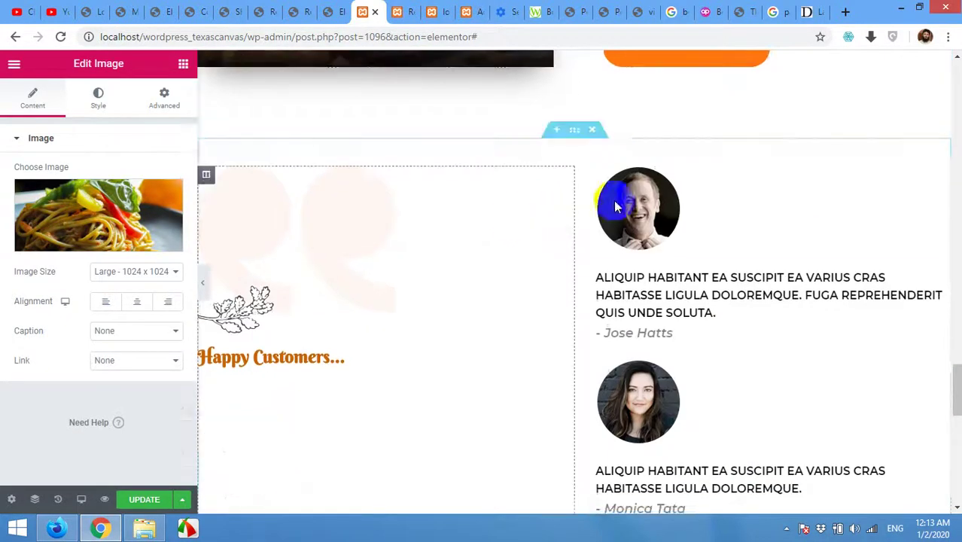
scroll(601, 254, "down", 1)
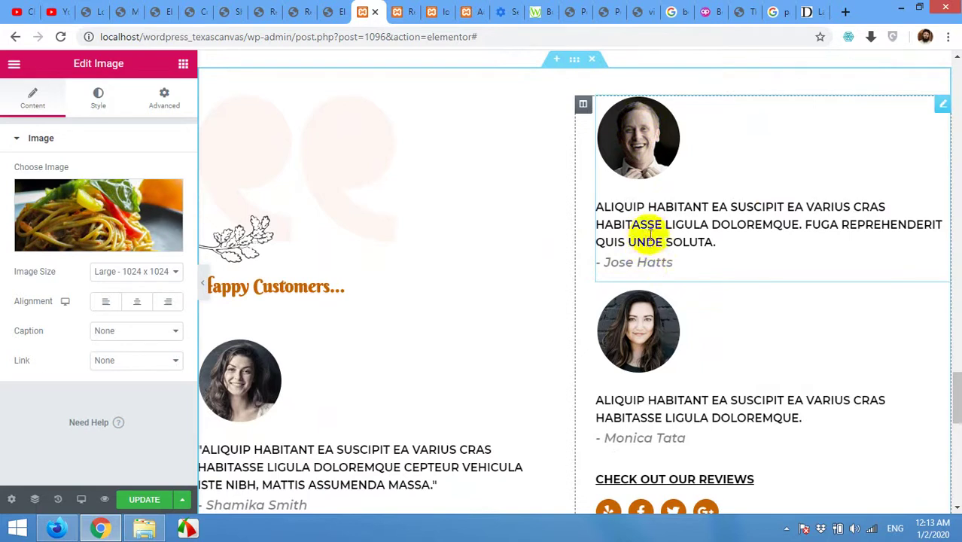
Examine the content, style and advanced settings of the upper testimonial's image box beside the Happy Customers heading.
left_click(654, 181)
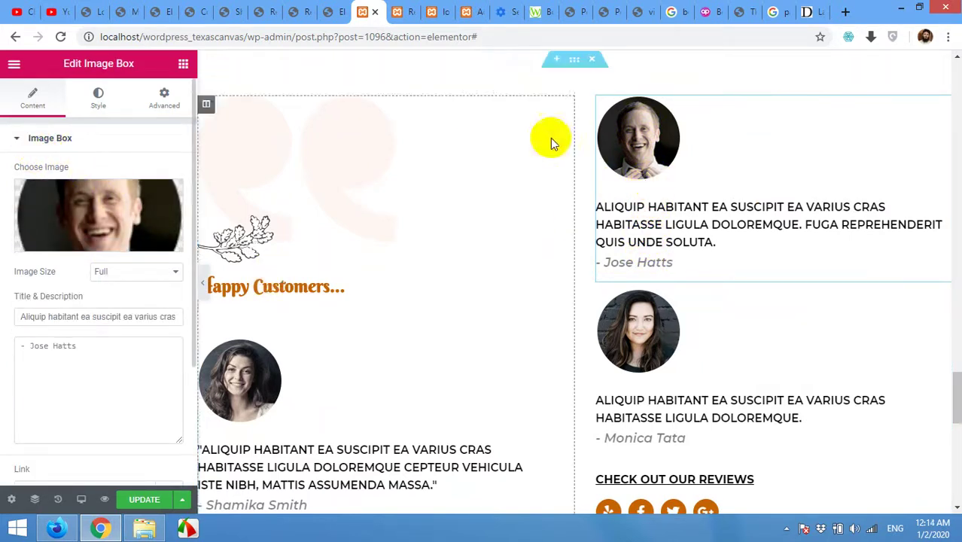
left_click(672, 140)
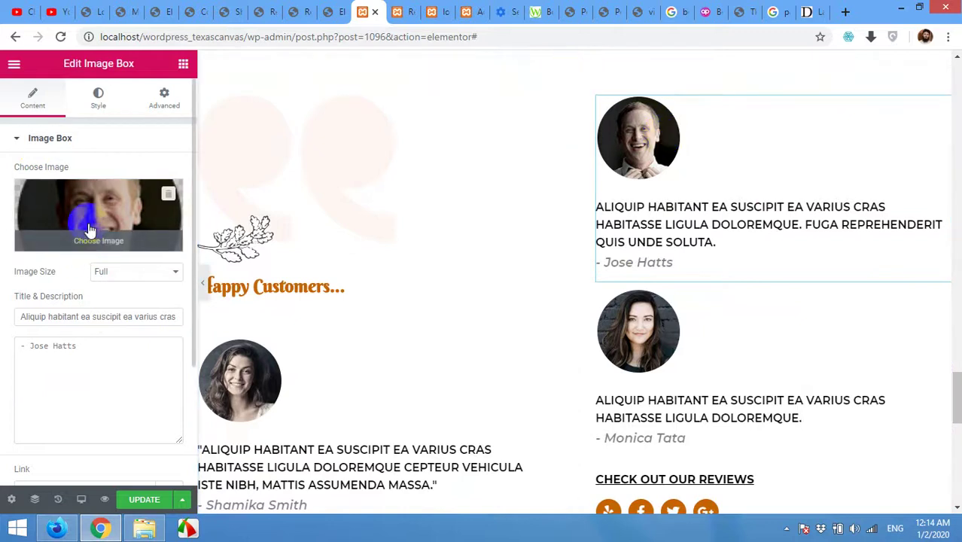
left_click_drag(76, 316, 175, 311)
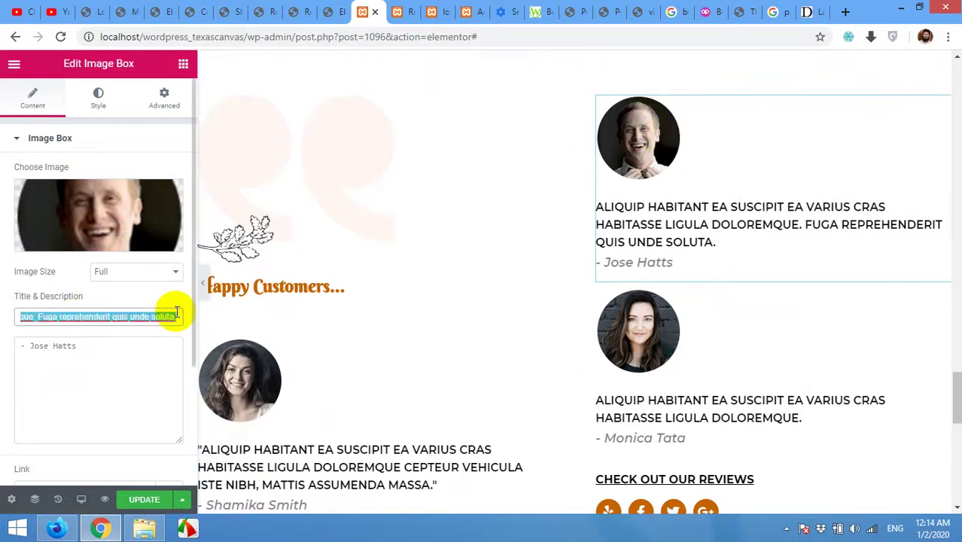
left_click_drag(89, 346, 20, 347)
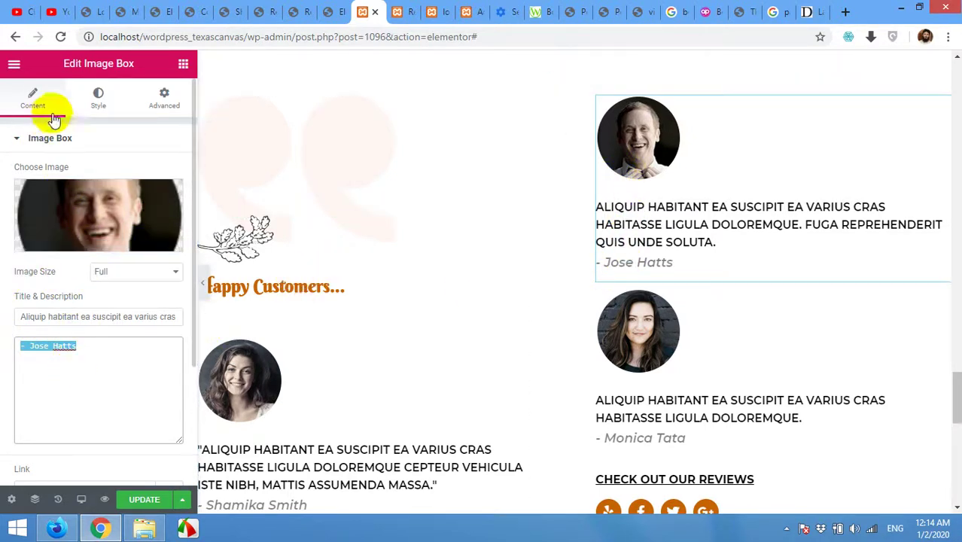
left_click(103, 102)
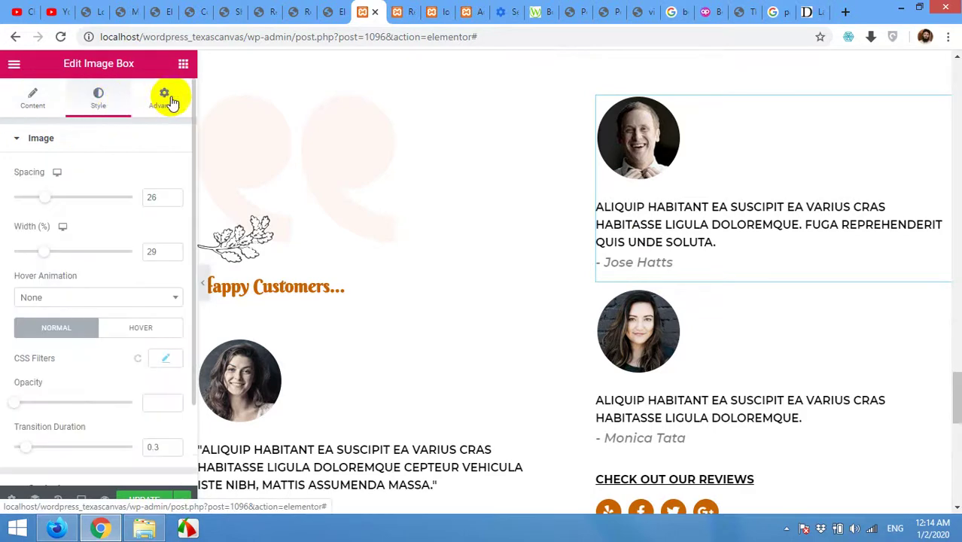
left_click(167, 99)
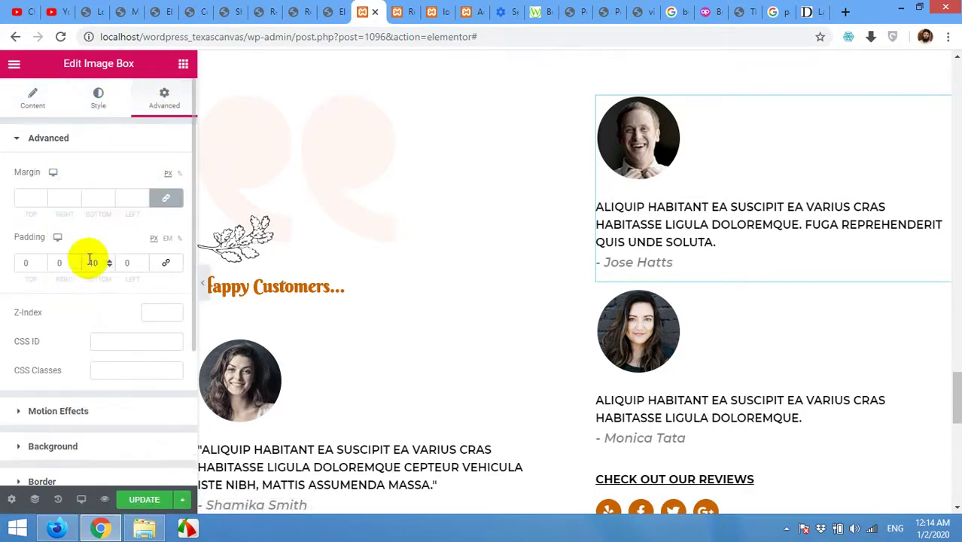
left_click(45, 105)
scroll(384, 241, "down", 2)
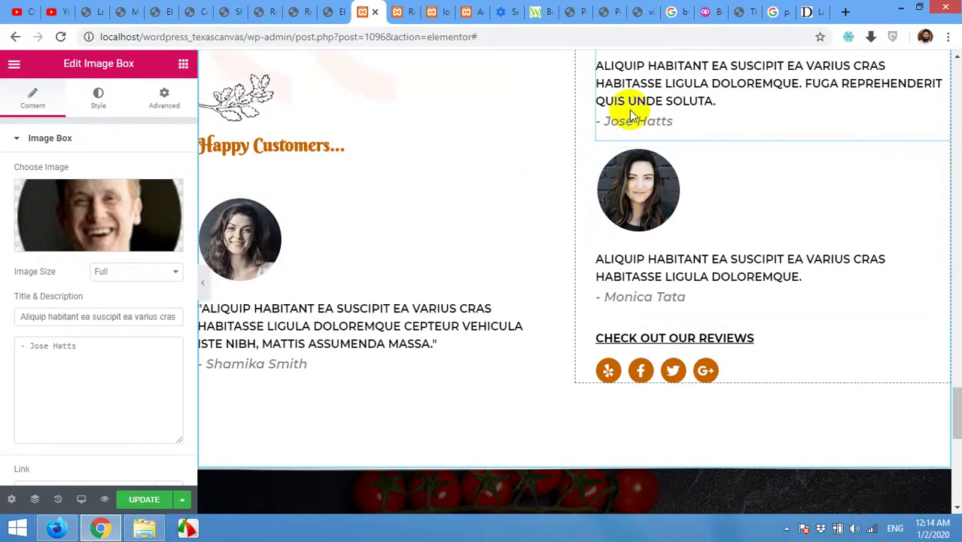
scroll(426, 253, "up", 2)
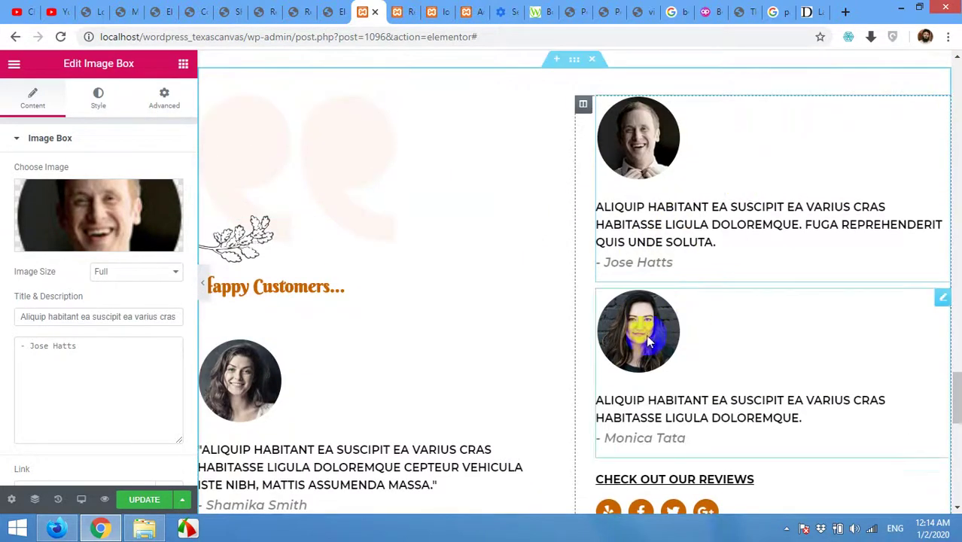
Add an item to the social icons under "Check out our reviews" and set its icon to Linkedin, found by filtering for "link".
scroll(394, 368, "down", 4)
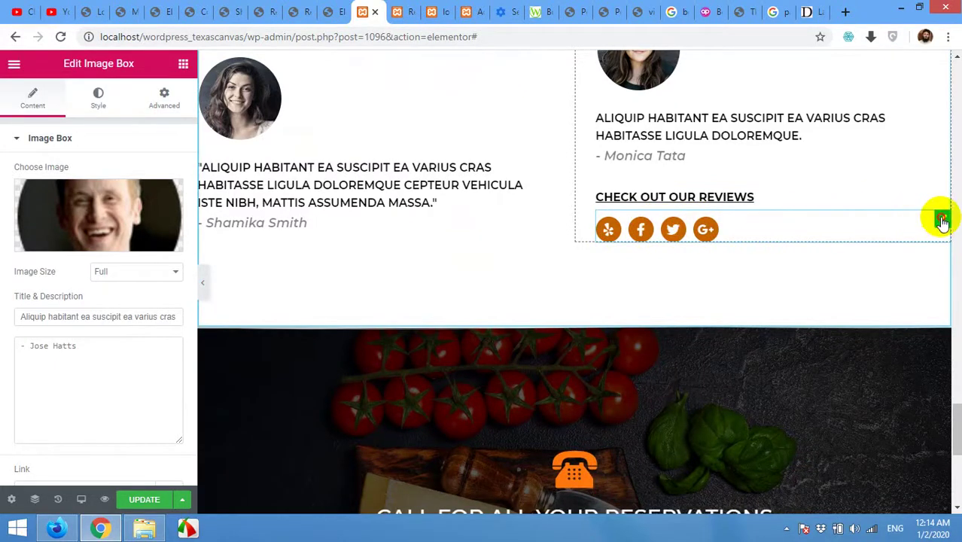
left_click(747, 238)
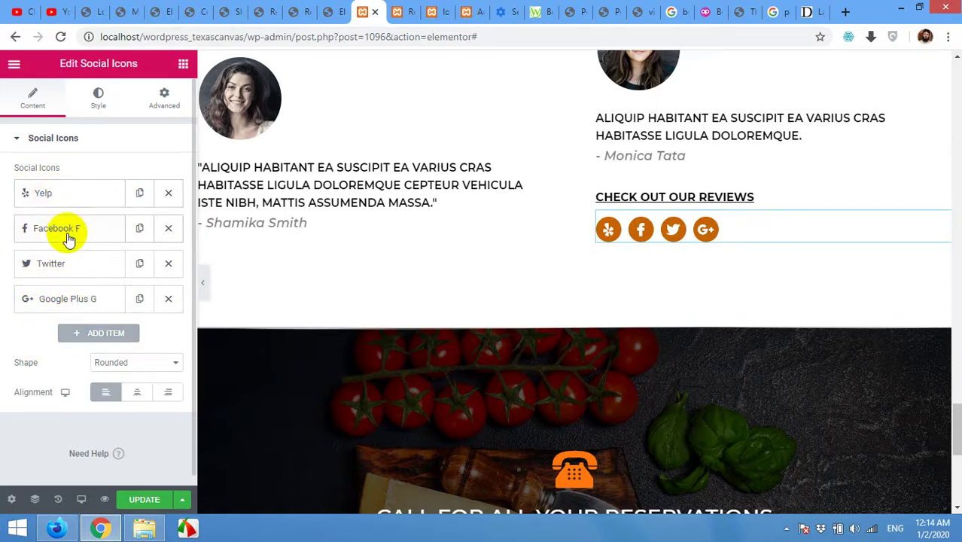
left_click(100, 333)
mouse_move(92, 410)
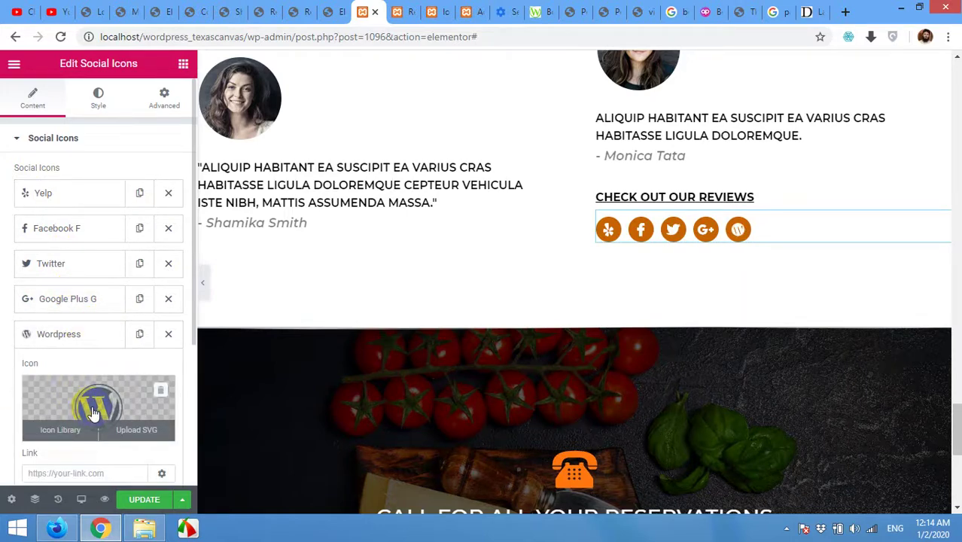
left_click(92, 410)
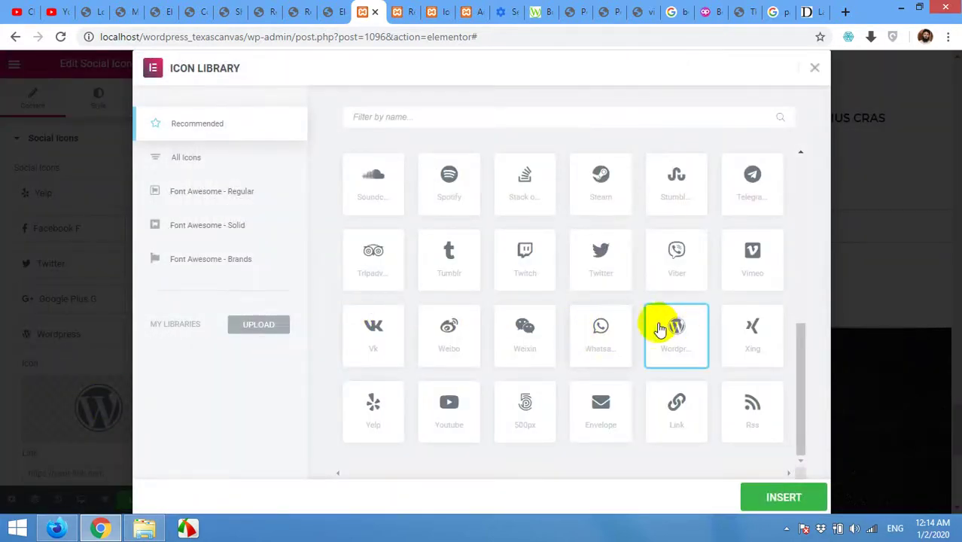
scroll(645, 329, "up", 5)
scroll(645, 329, "up", 1)
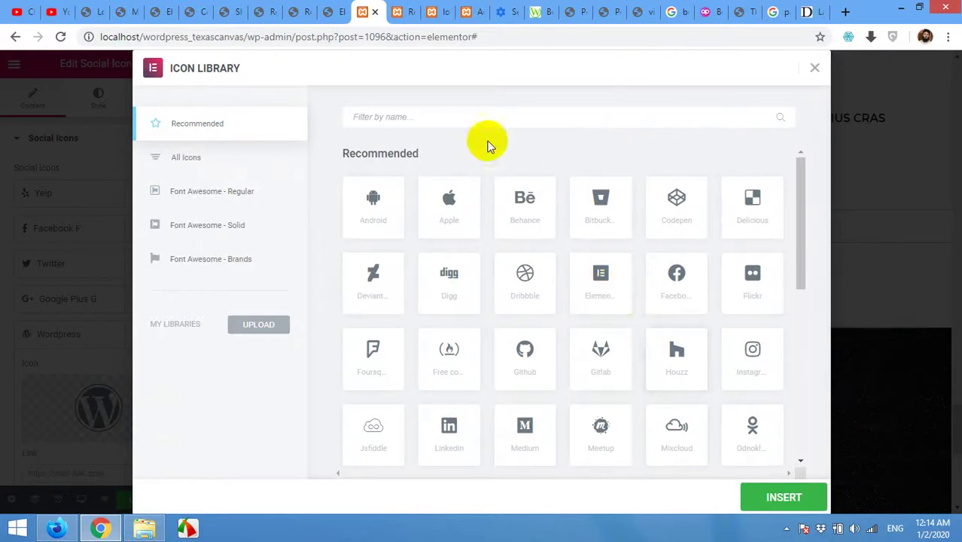
left_click(476, 121)
type("link")
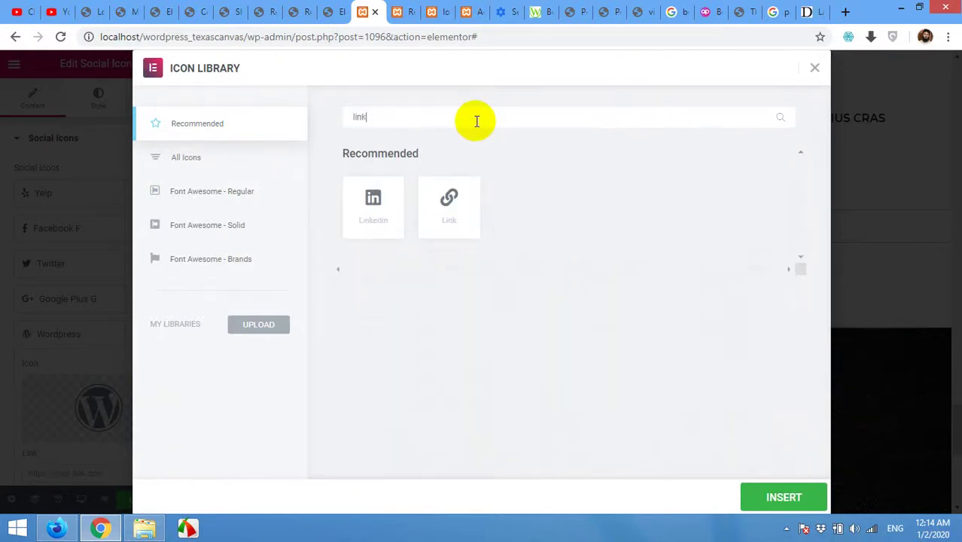
left_click(375, 211)
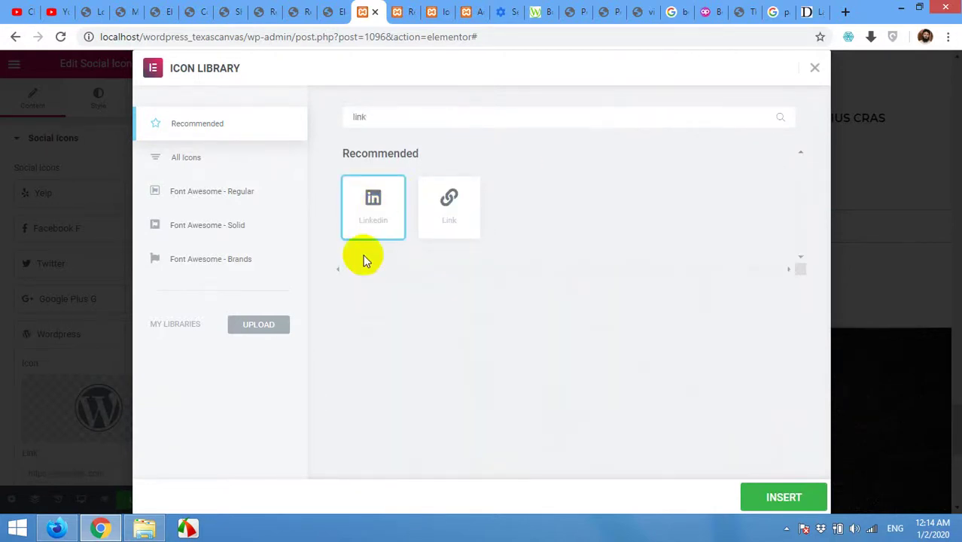
left_click(776, 495)
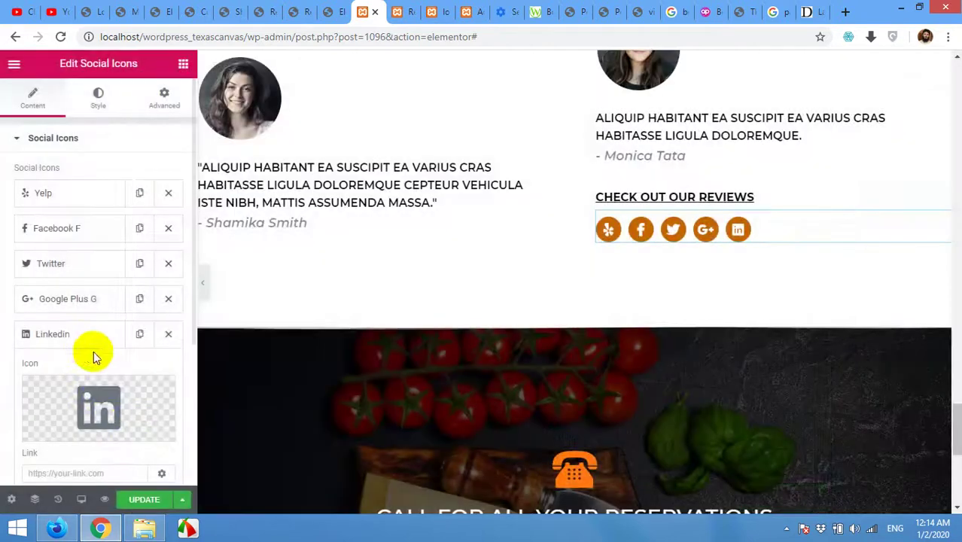
scroll(116, 413, "down", 1)
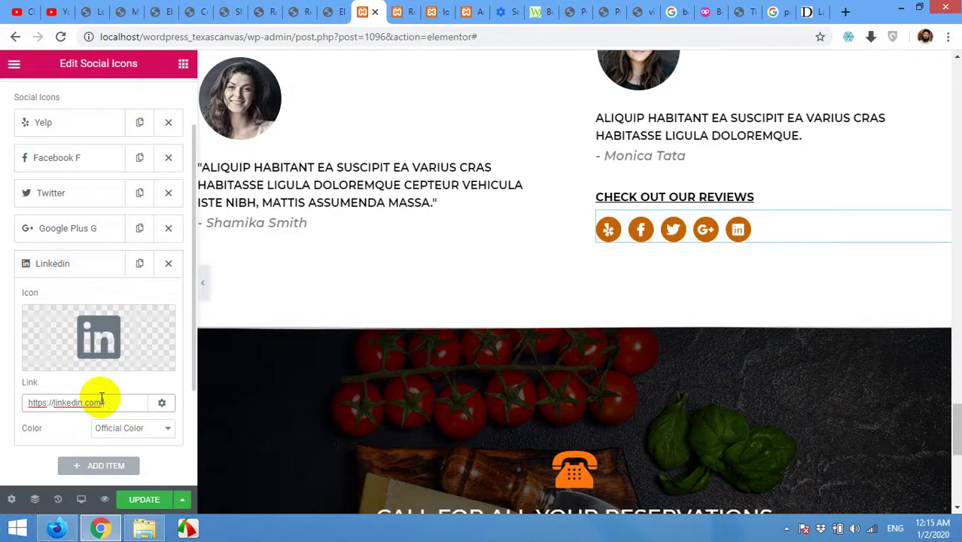
left_click(128, 502)
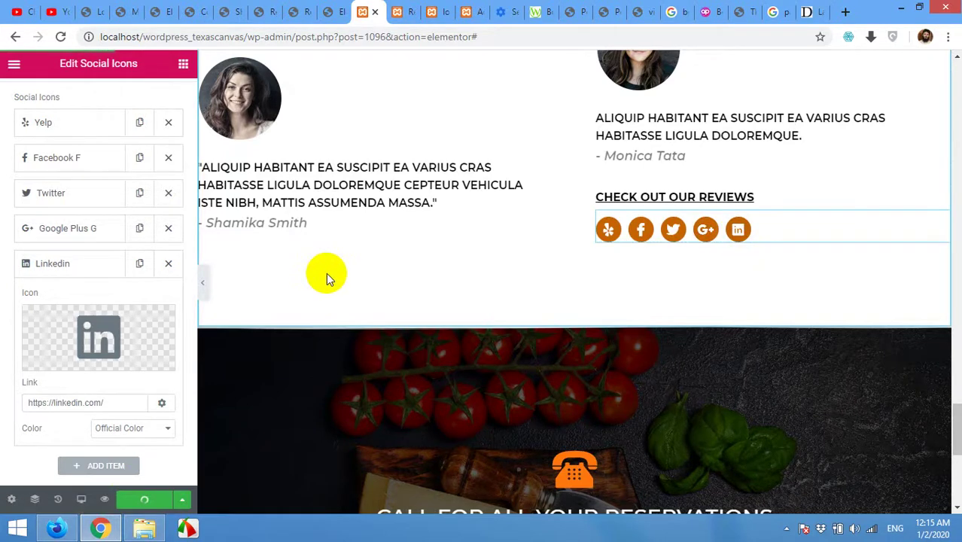
Examine the layout and background style settings of the "Call for all your Reservations" section.
scroll(322, 273, "down", 4)
scroll(494, 159, "up", 1)
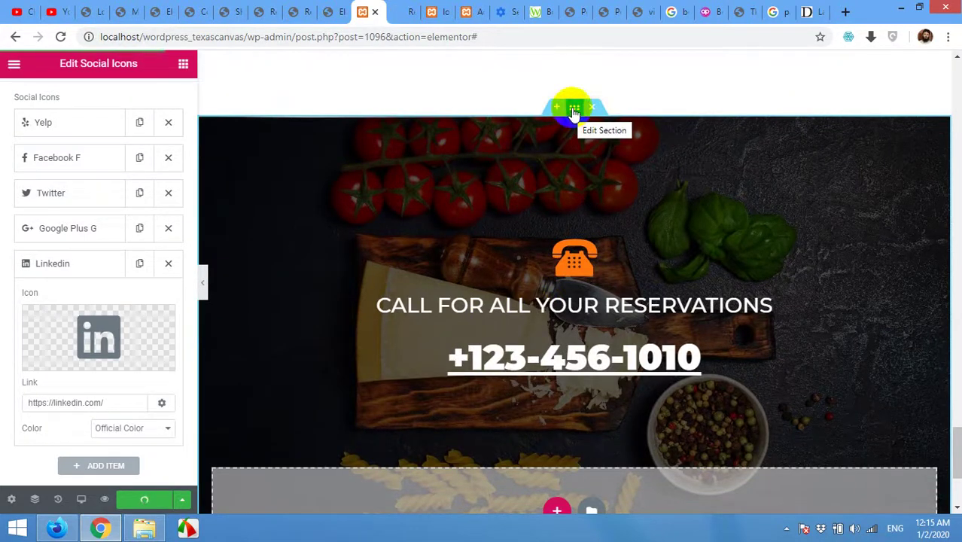
left_click(573, 111)
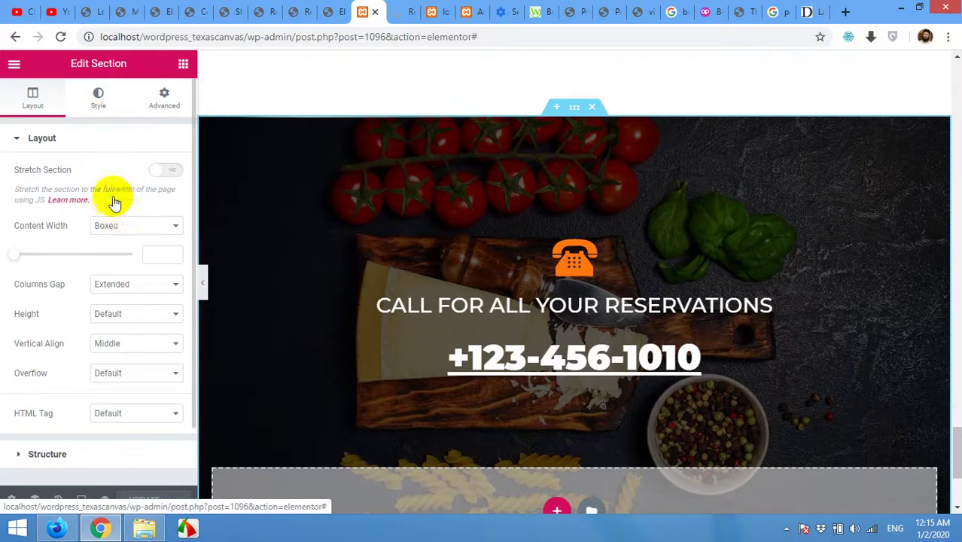
left_click(98, 98)
mouse_move(113, 312)
left_mouse_down()
mouse_move(129, 318)
mouse_move(101, 315)
mouse_move(483, 237)
mouse_move(566, 345)
left_mouse_up()
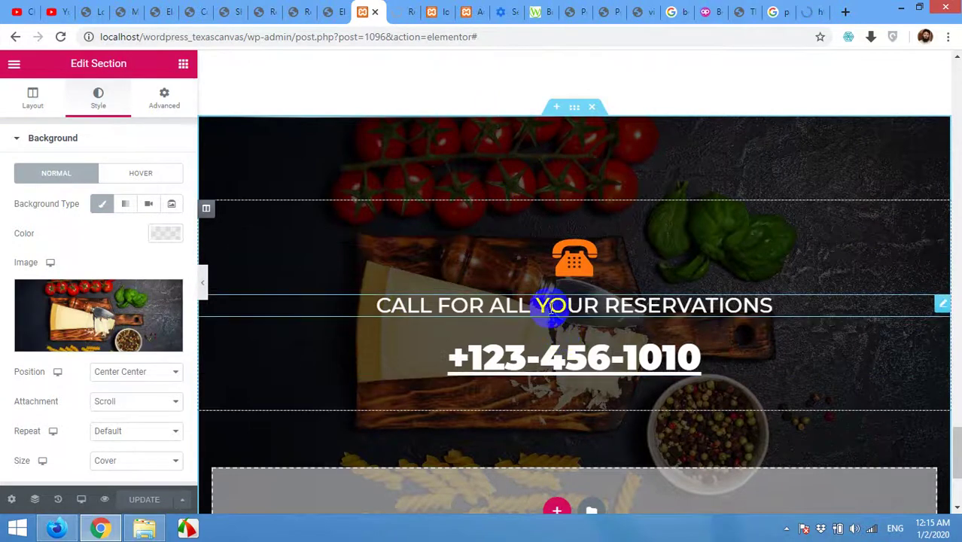
View the title settings of the "Call for all your Reservations" heading and the phone number heading, and check the page's end.
left_click(552, 307)
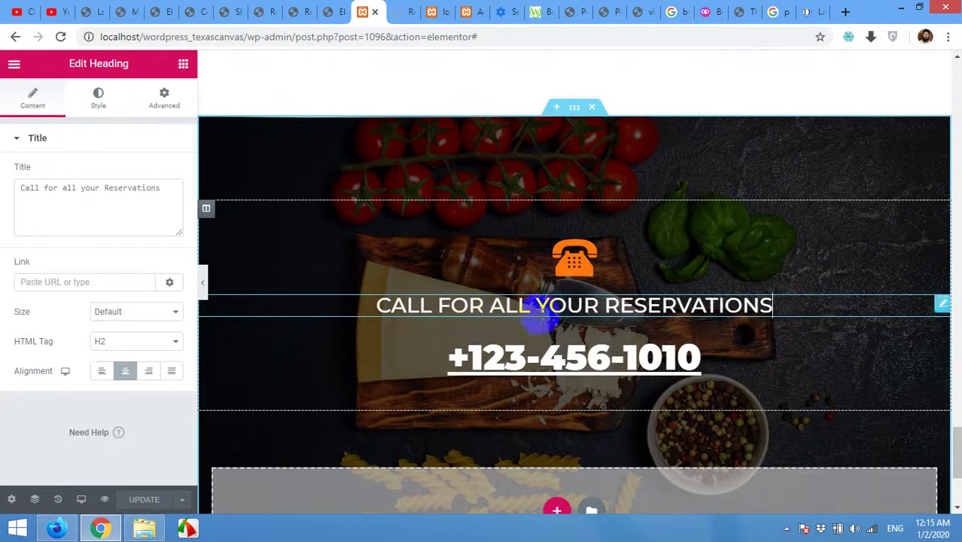
left_click_drag(122, 190, 20, 189)
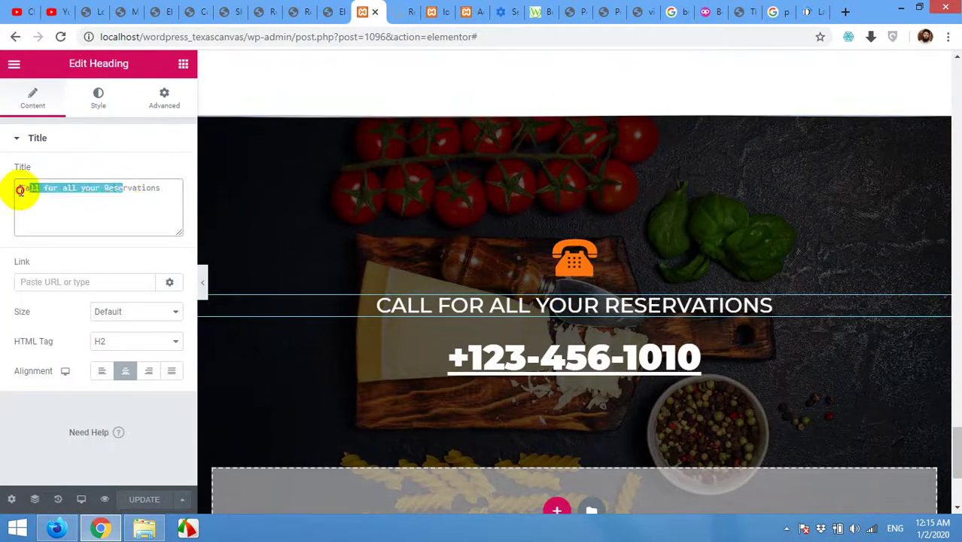
left_click(532, 356)
left_click(100, 193)
scroll(332, 320, "down", 3)
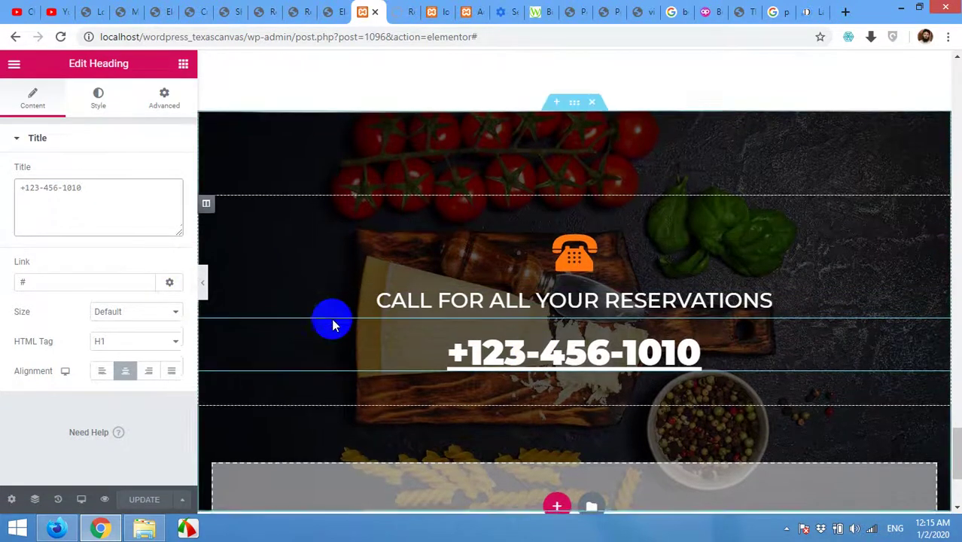
scroll(347, 287, "down", 1)
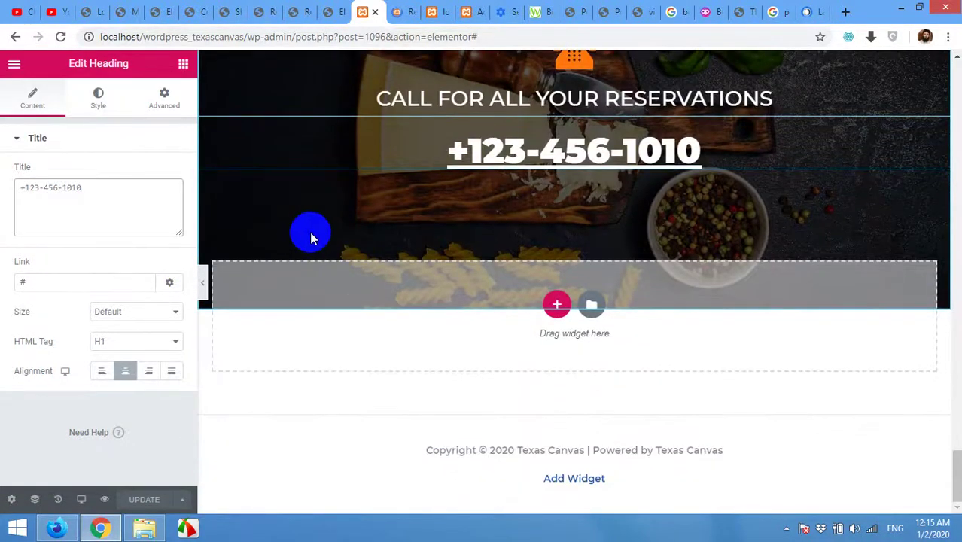